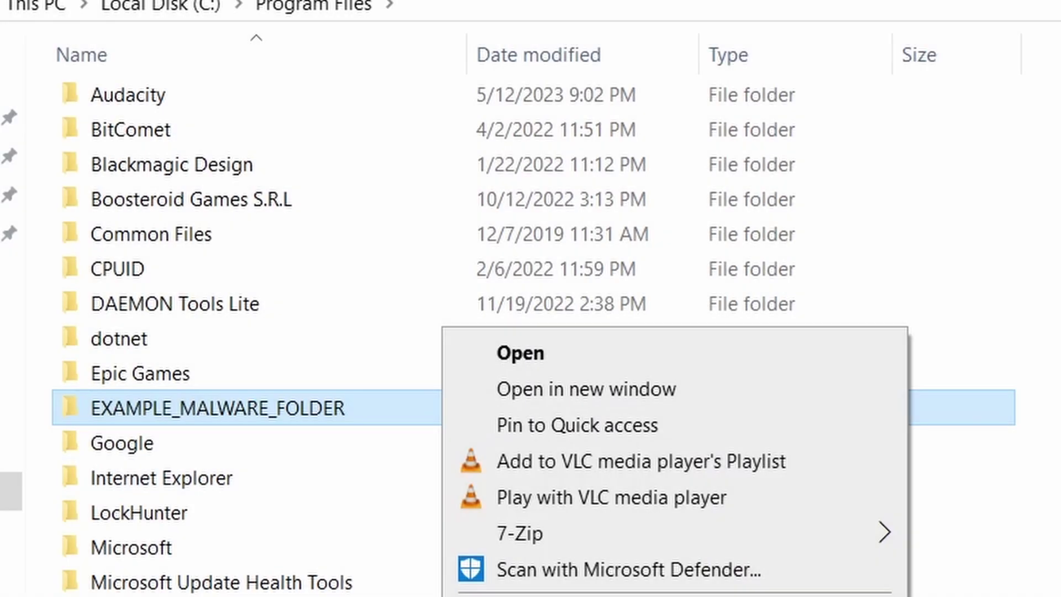
Step: Try again to delete the locked malware folder, and remove the chrome policy template
{"action": "key", "text": "Escape"}
{"action": "key", "text": "Delete"}
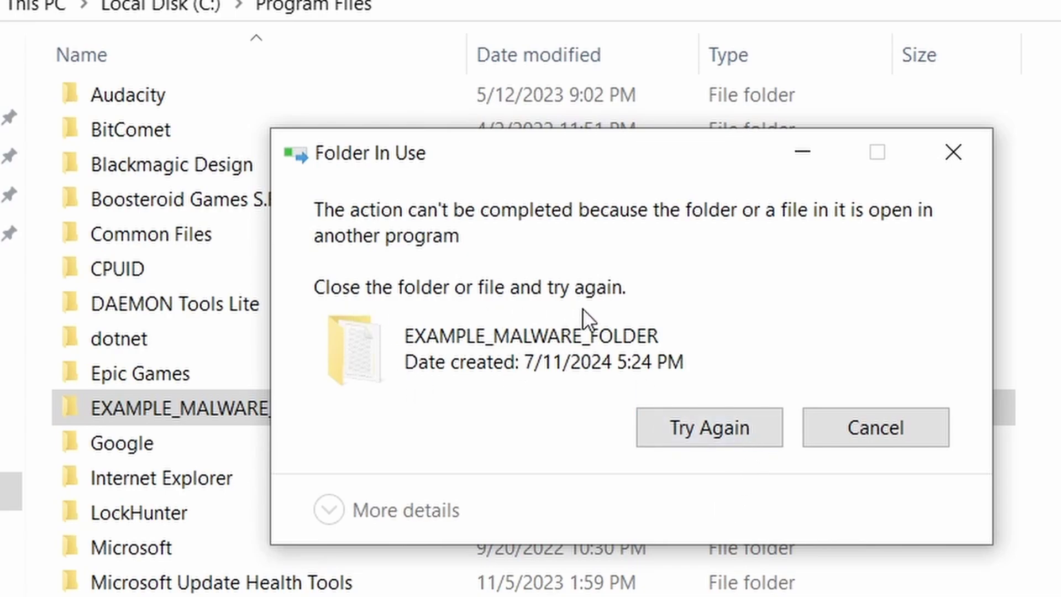
{"action": "left_click", "coordinate": [698, 434]}
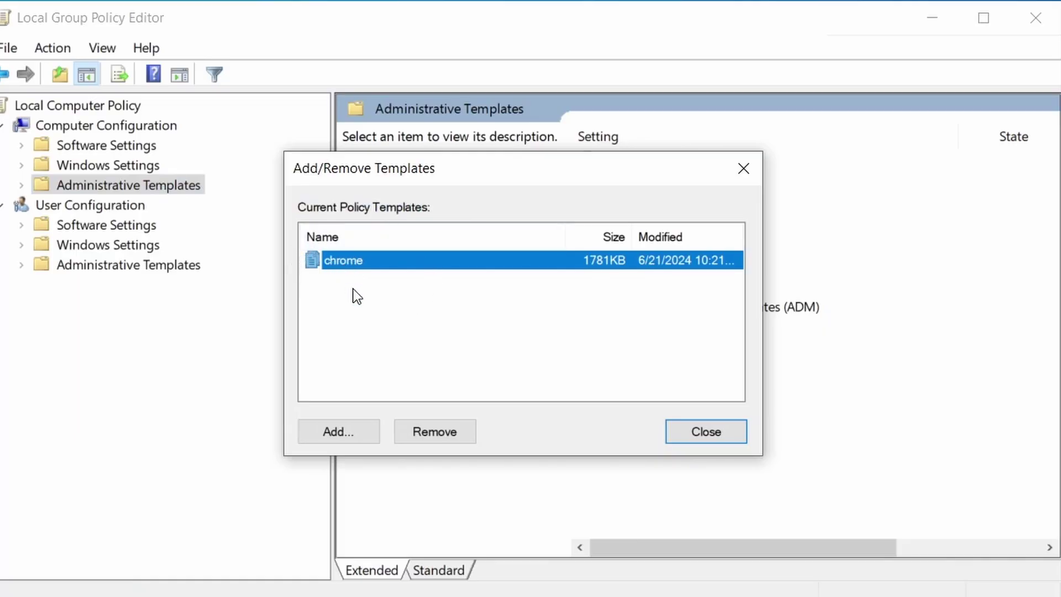
{"action": "left_click", "coordinate": [446, 432]}
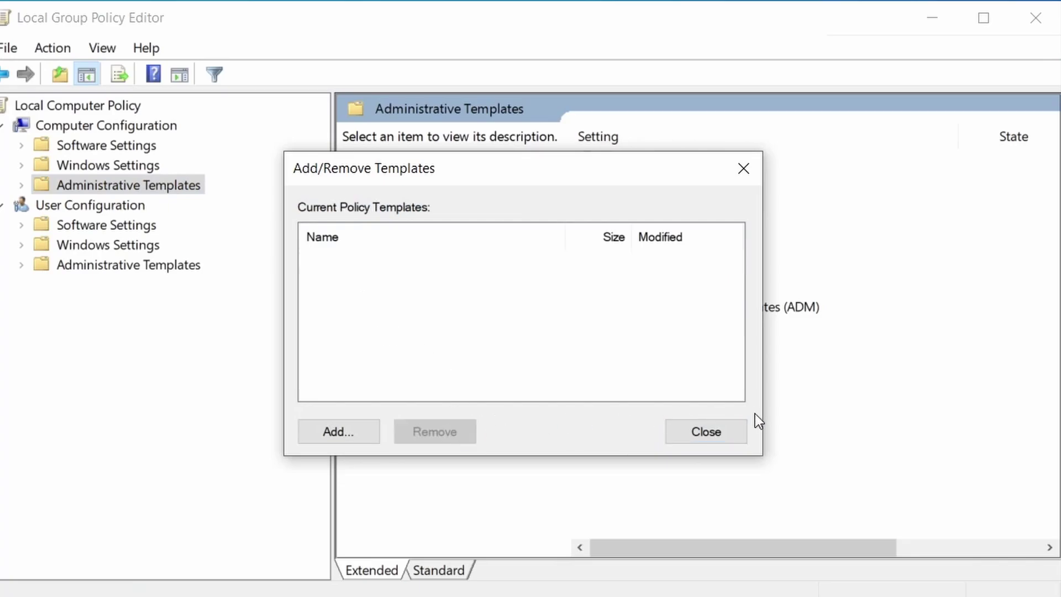
{"action": "left_click", "coordinate": [707, 431]}
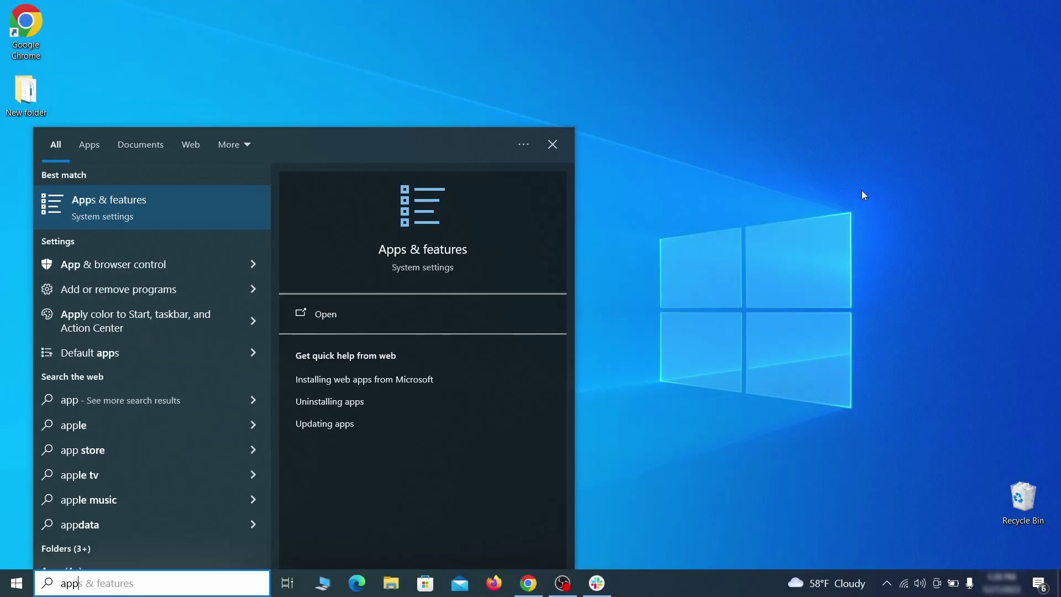
Step: Open Apps & features and sort the installed apps by install date
{"action": "type", "text": "& features"}
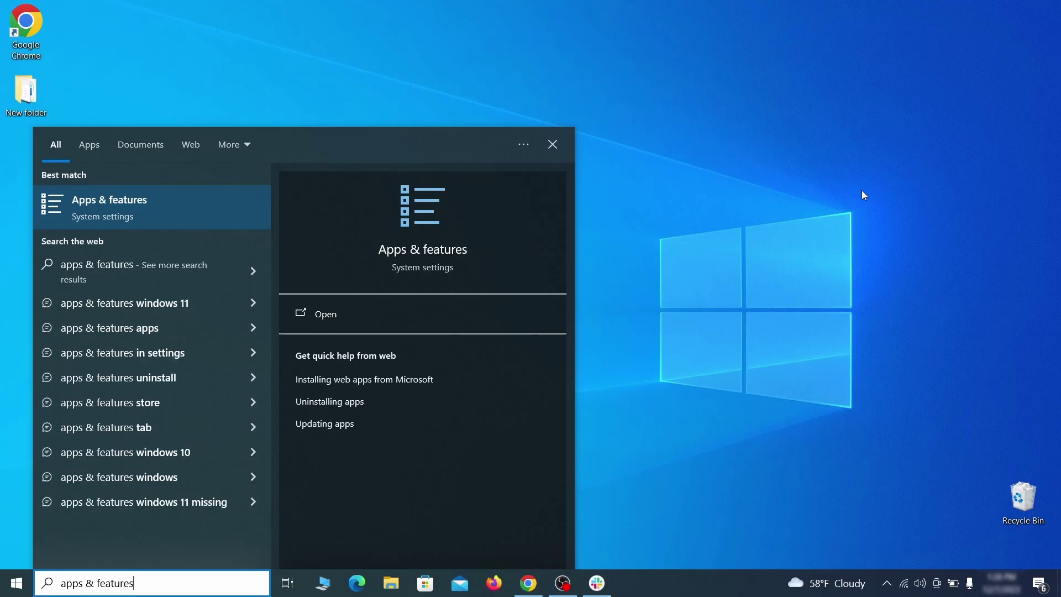
{"action": "key", "text": "Return"}
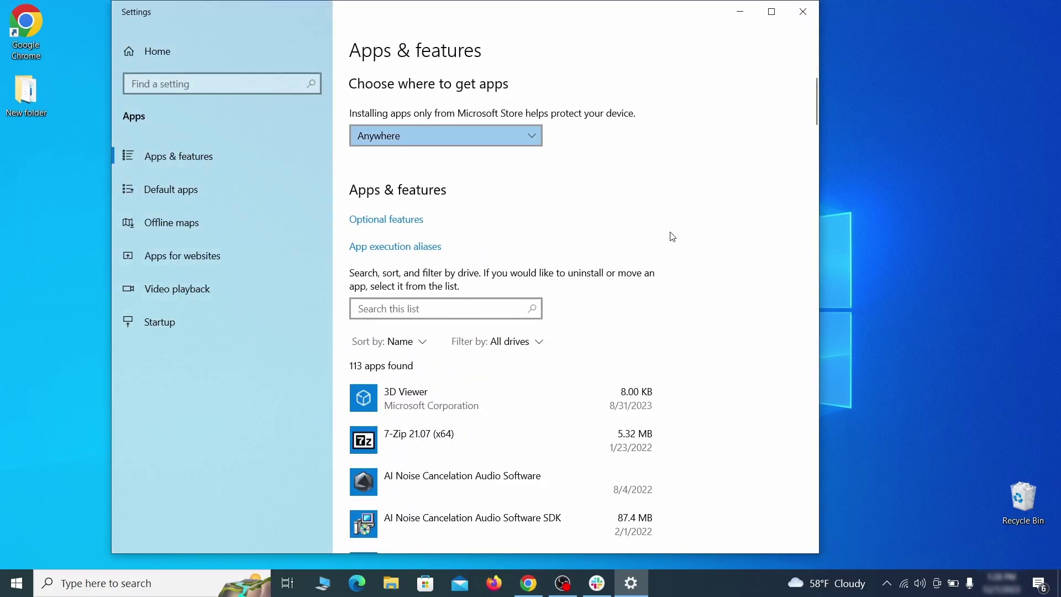
{"action": "left_click", "coordinate": [416, 341]}
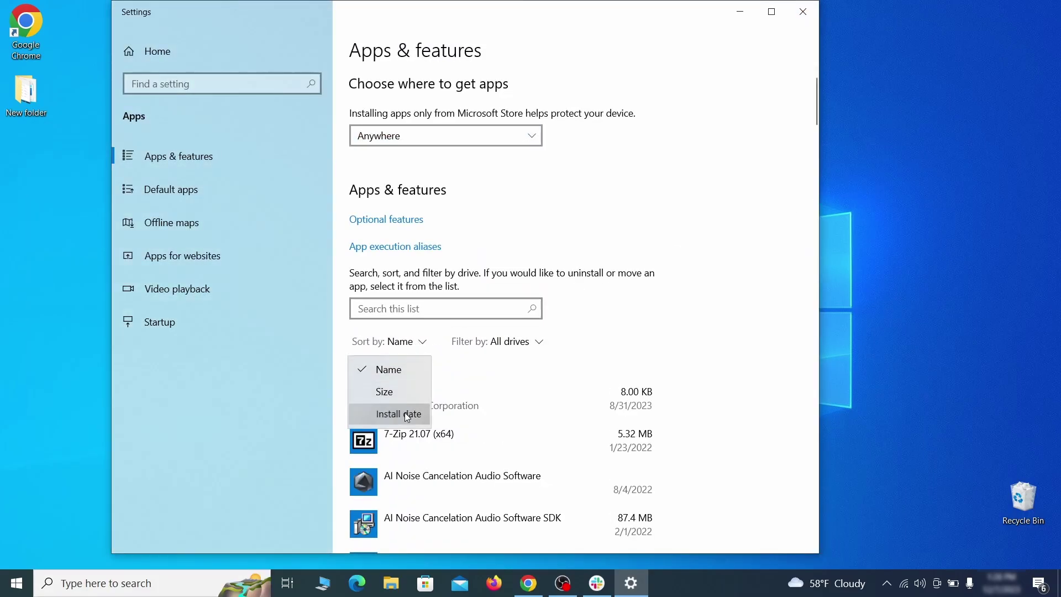
{"action": "left_click", "coordinate": [387, 411]}
{"action": "scroll", "coordinate": [695, 303], "scroll_direction": "down", "scroll_amount": 2}
Step: Uninstall Example Malware App, confirm, and close the finished uninstaller
{"action": "left_click", "coordinate": [541, 393]}
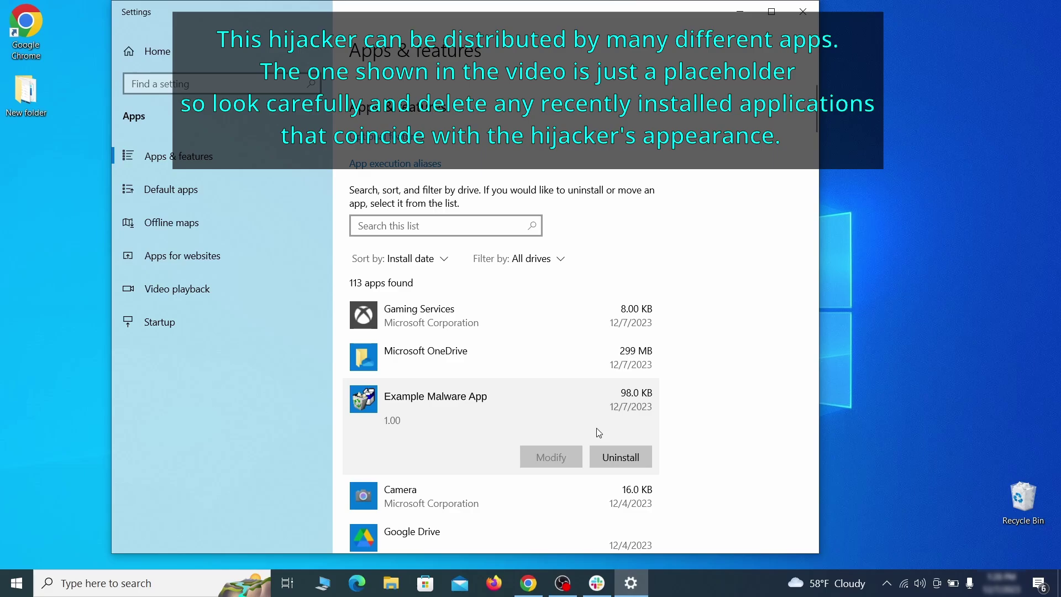
{"action": "left_click", "coordinate": [634, 454]}
{"action": "left_click", "coordinate": [704, 423]}
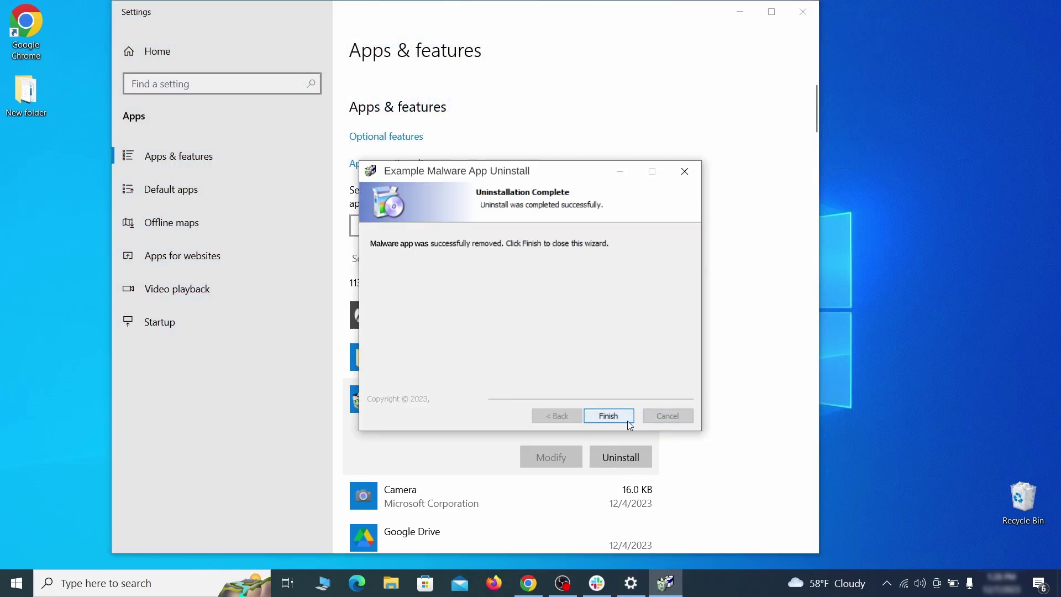
{"action": "left_click", "coordinate": [630, 420]}
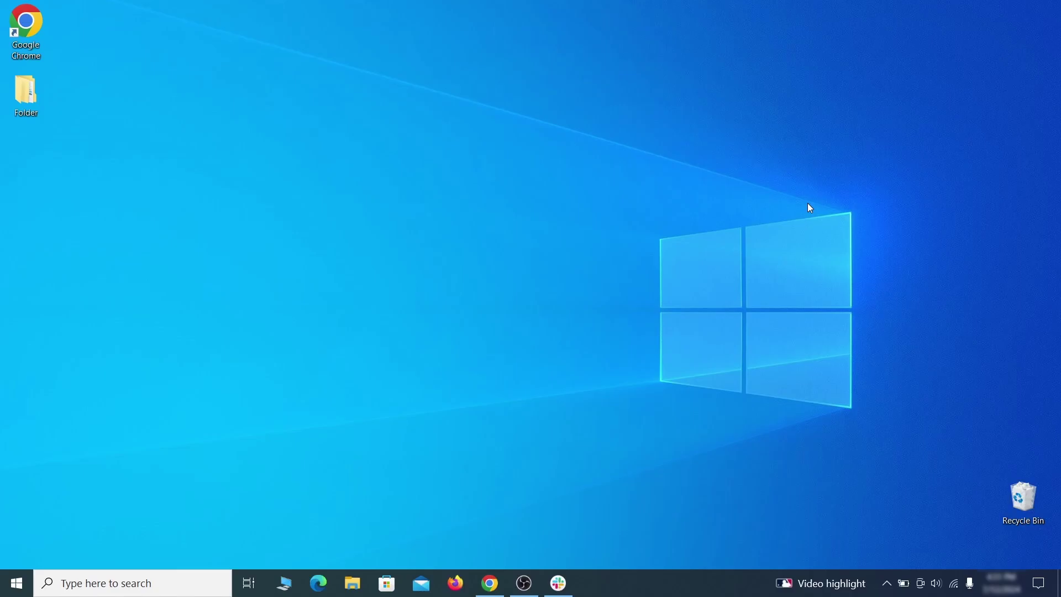
Step: Enable 'Show hidden files, folders, and drives' on File Explorer Options' View tab, then apply and OK
{"action": "left_click", "coordinate": [23, 585]}
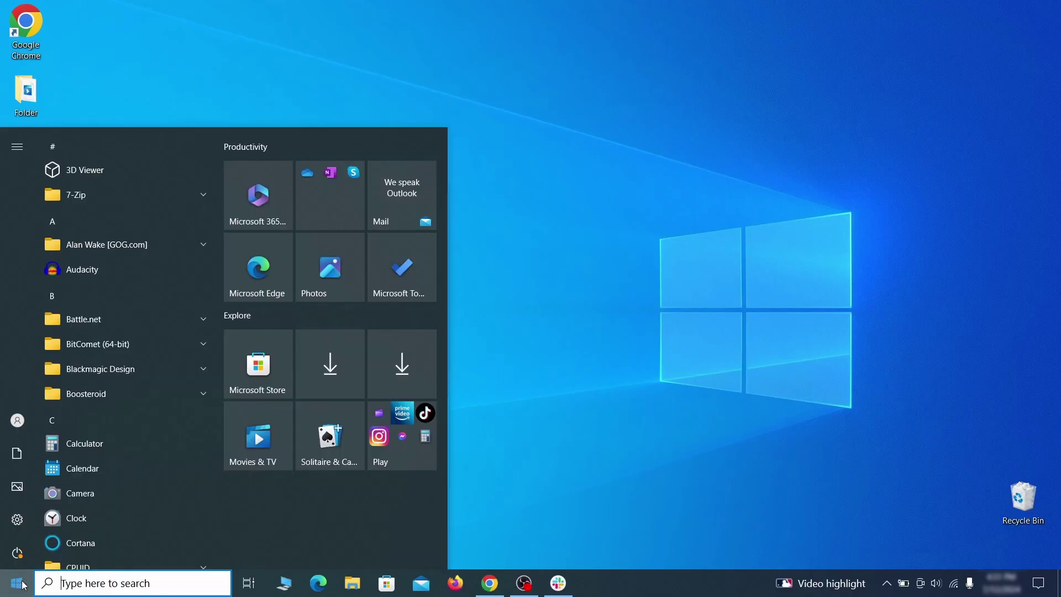
{"action": "type", "text": "folder options"}
{"action": "key", "text": "Return"}
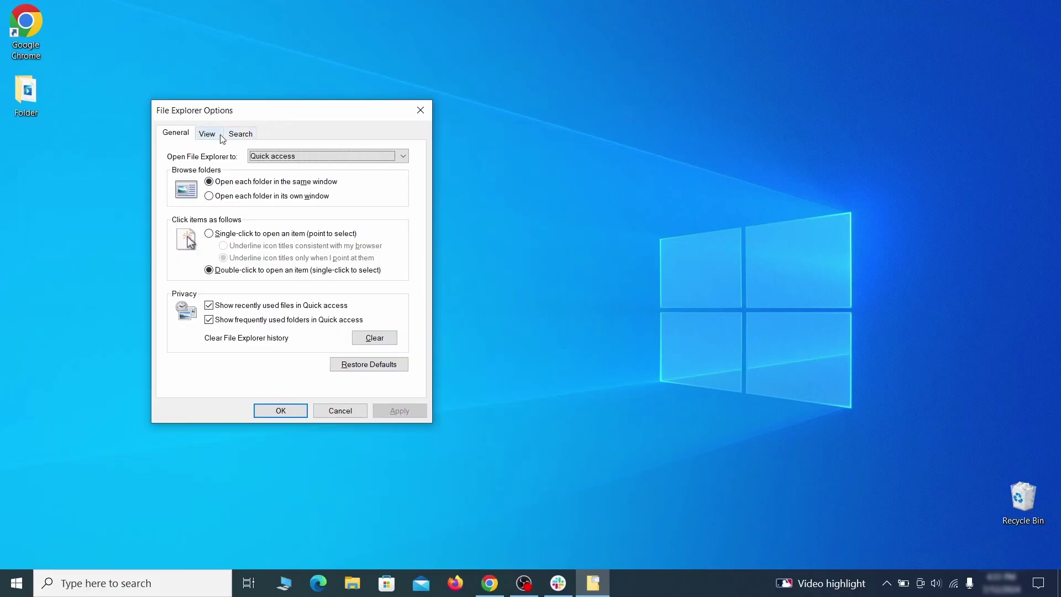
{"action": "left_click", "coordinate": [208, 135]}
{"action": "left_click", "coordinate": [202, 316]}
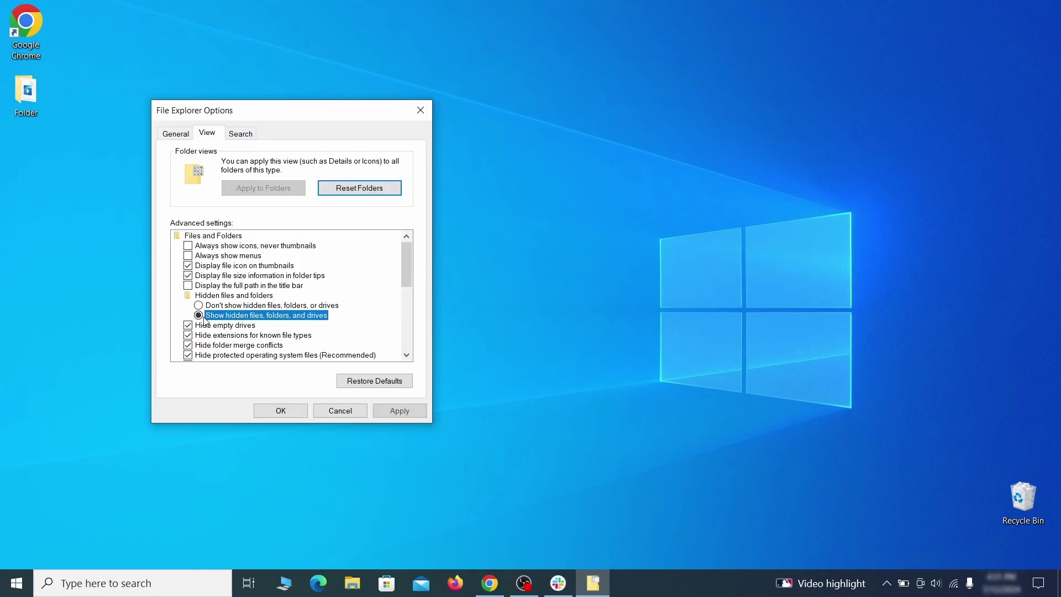
{"action": "left_click", "coordinate": [401, 411]}
{"action": "left_click", "coordinate": [280, 411]}
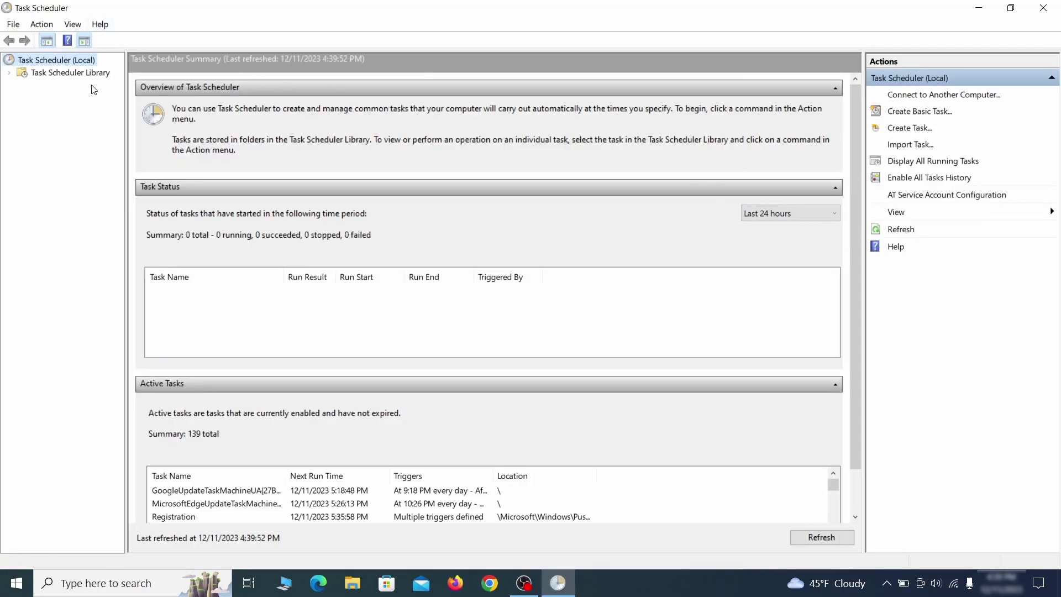
Step: Check the Example Malware App task's triggers and actions in the Task Scheduler Library, then delete it
{"action": "left_click", "coordinate": [97, 72]}
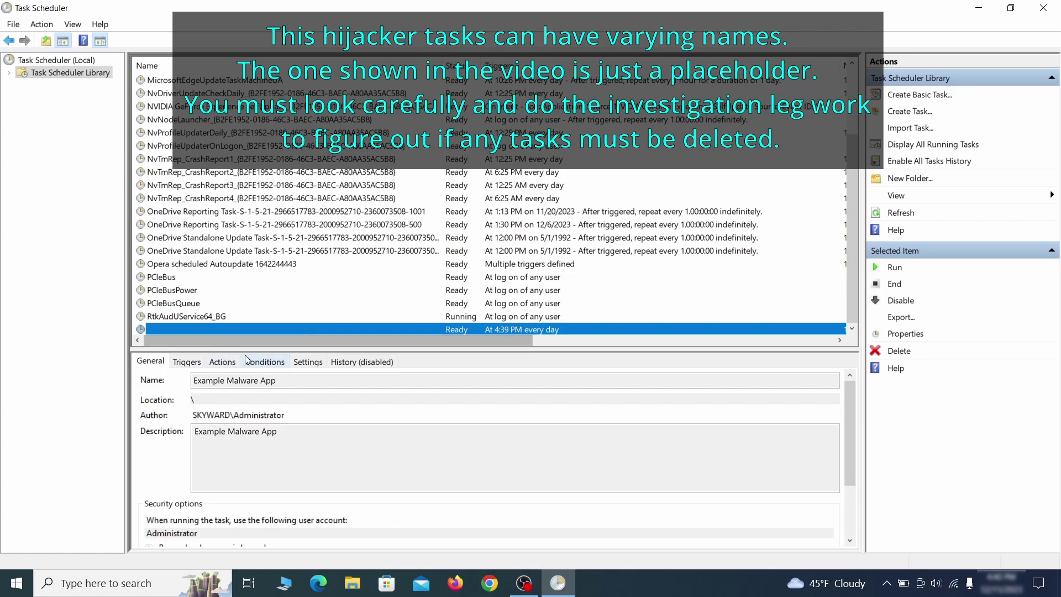
{"action": "right_click", "coordinate": [305, 331]}
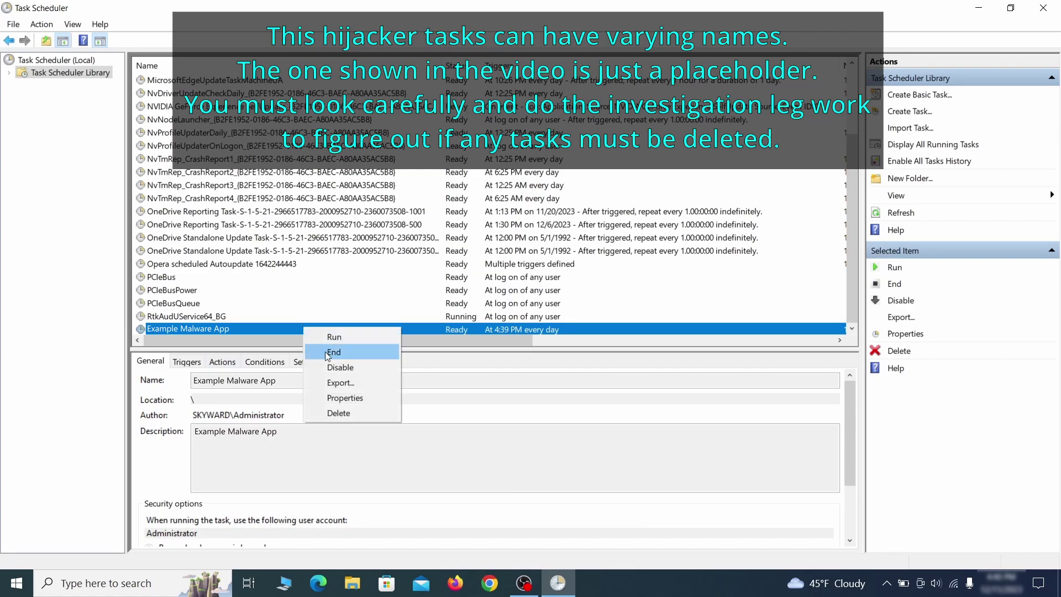
{"action": "left_click", "coordinate": [350, 402]}
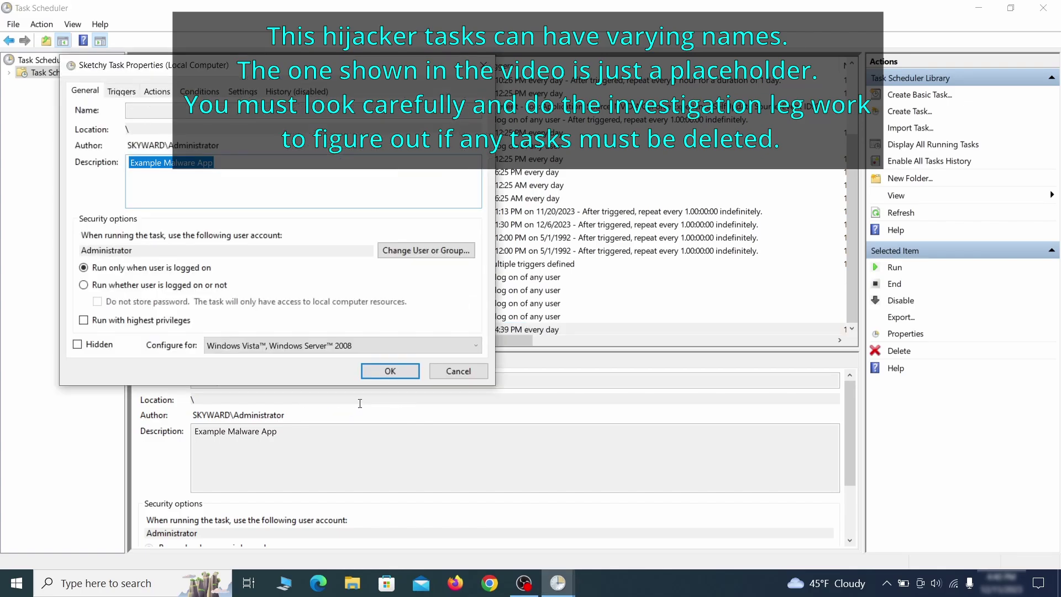
{"action": "left_click", "coordinate": [121, 91]}
{"action": "left_click", "coordinate": [161, 92]}
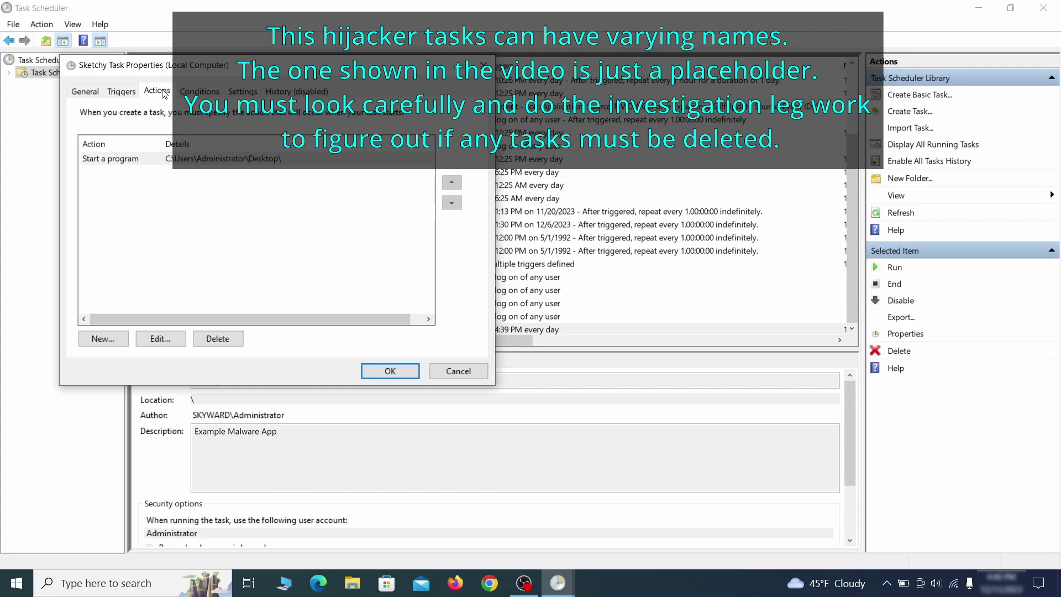
{"action": "key", "text": "Escape"}
{"action": "right_click", "coordinate": [340, 329]}
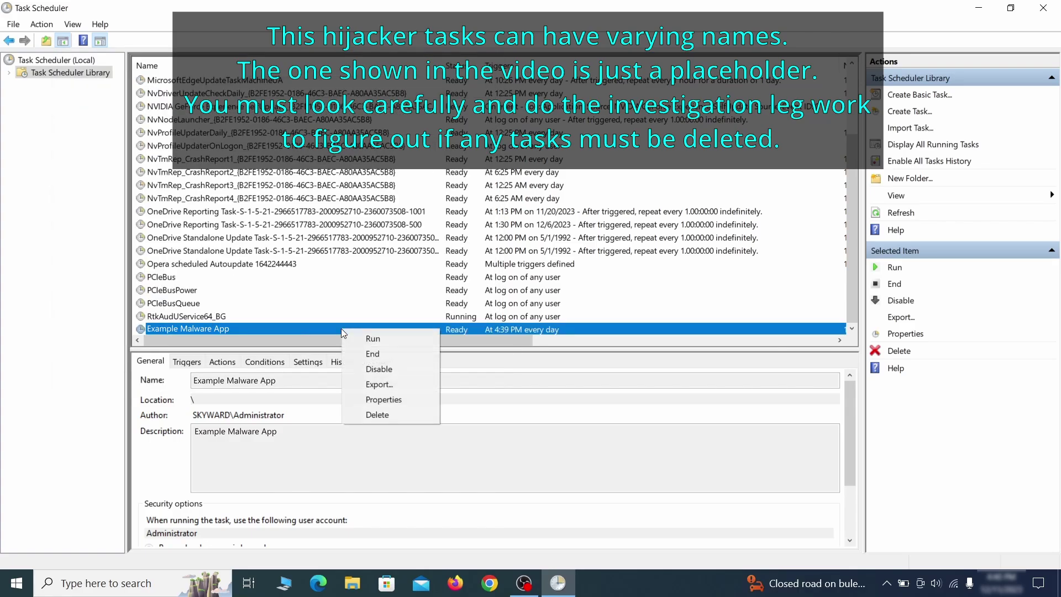
{"action": "left_click", "coordinate": [377, 414]}
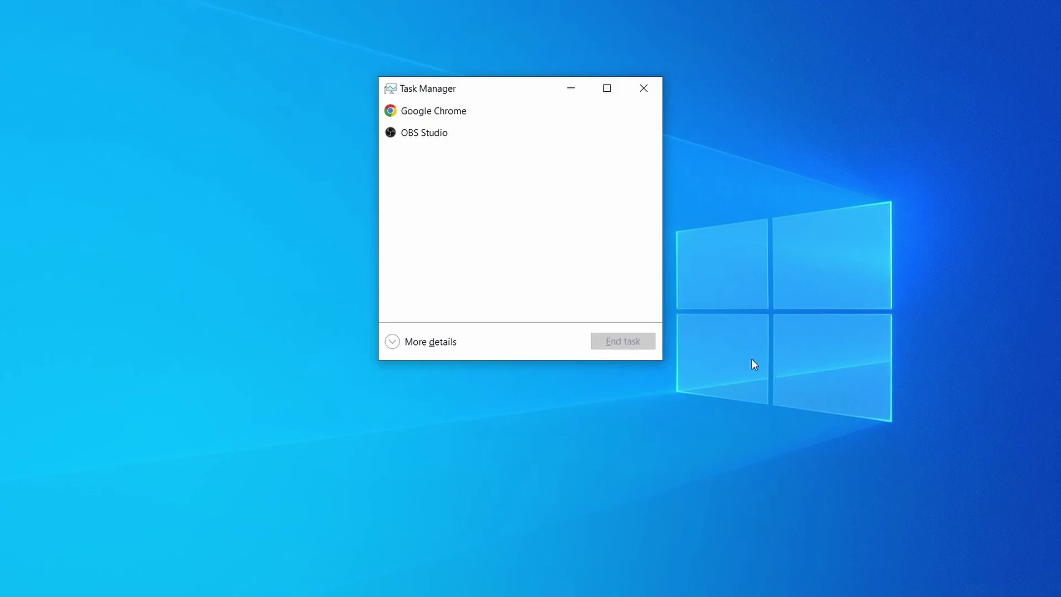
Step: Sort Task Manager's full list by CPU and memory, then delete Example Malware Process's files at their location
{"action": "left_click", "coordinate": [393, 343]}
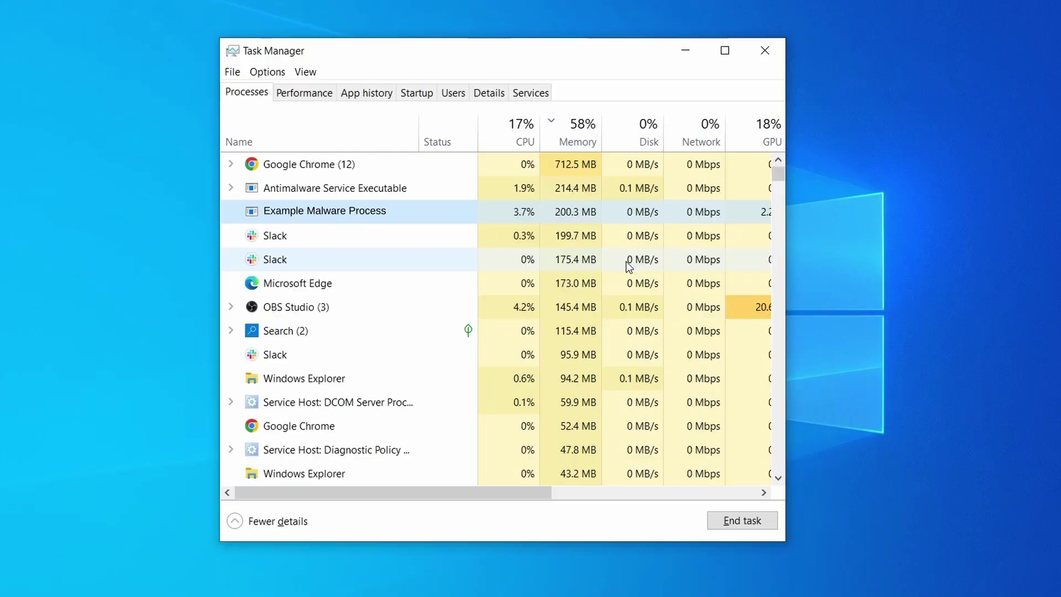
{"action": "left_click", "coordinate": [521, 125]}
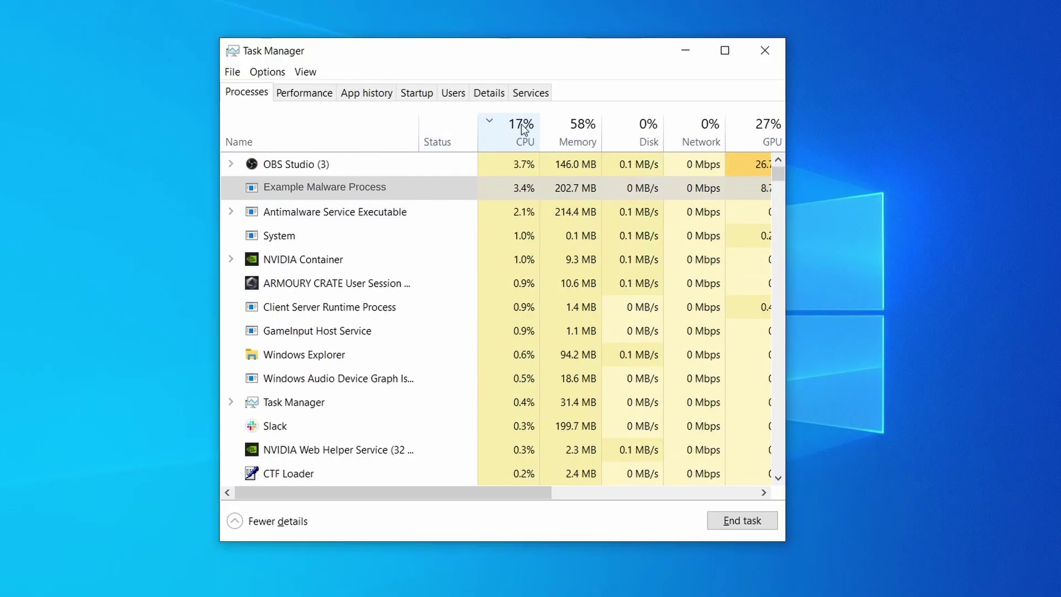
{"action": "left_click", "coordinate": [578, 130]}
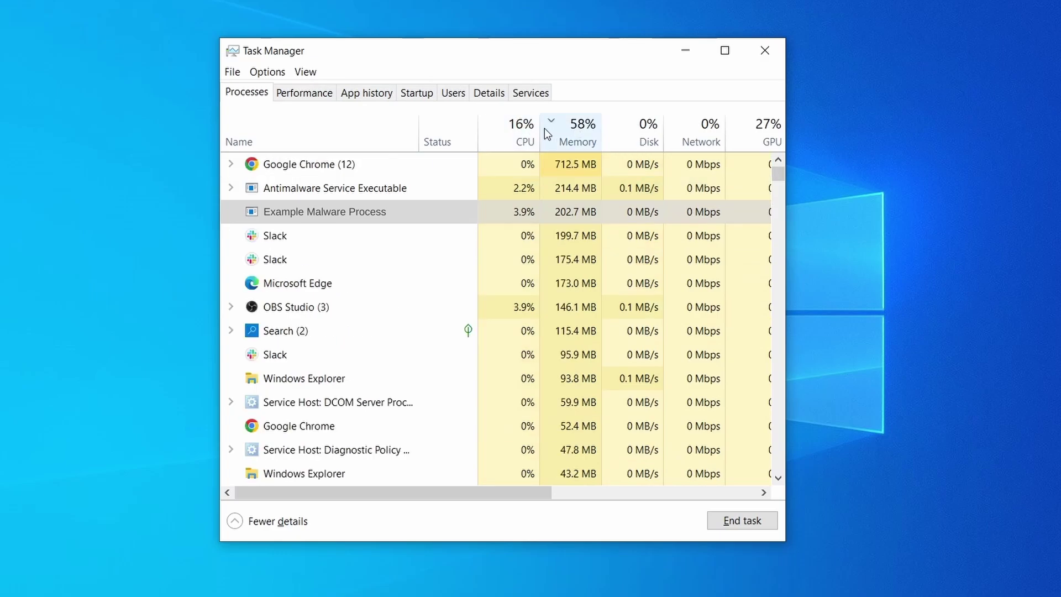
{"action": "right_click", "coordinate": [507, 212]}
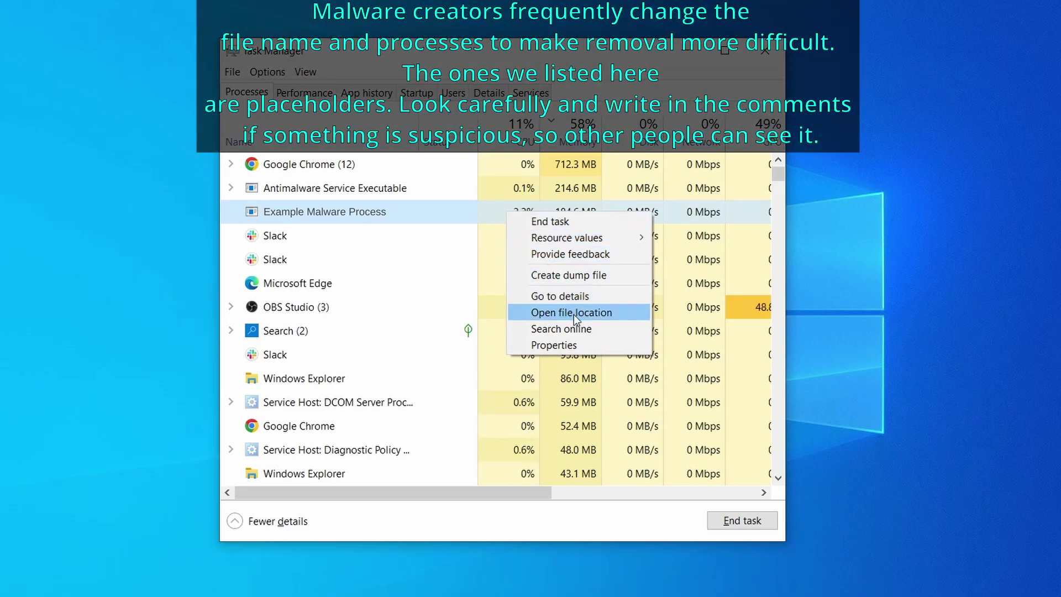
{"action": "left_click", "coordinate": [574, 313]}
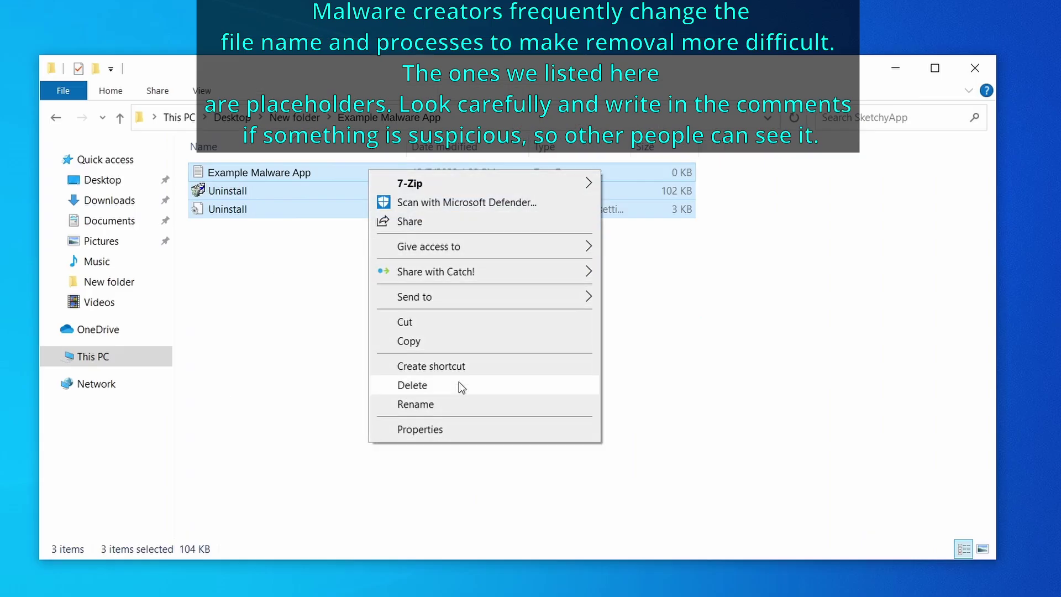
{"action": "left_click", "coordinate": [458, 381]}
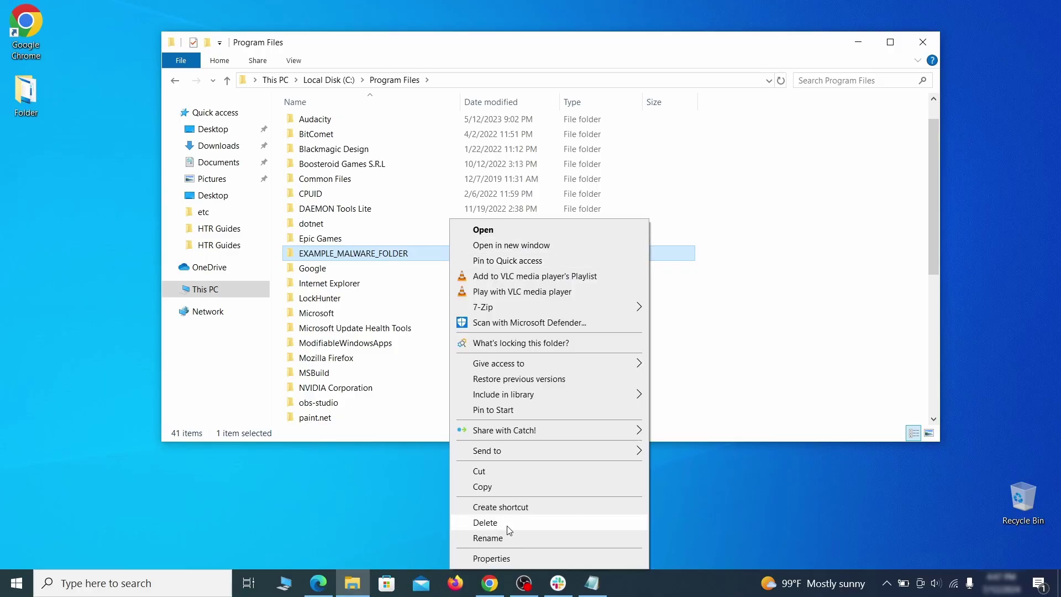
Step: After the folder deletion is blocked, download and install LockHunter
{"action": "left_click", "coordinate": [510, 528]}
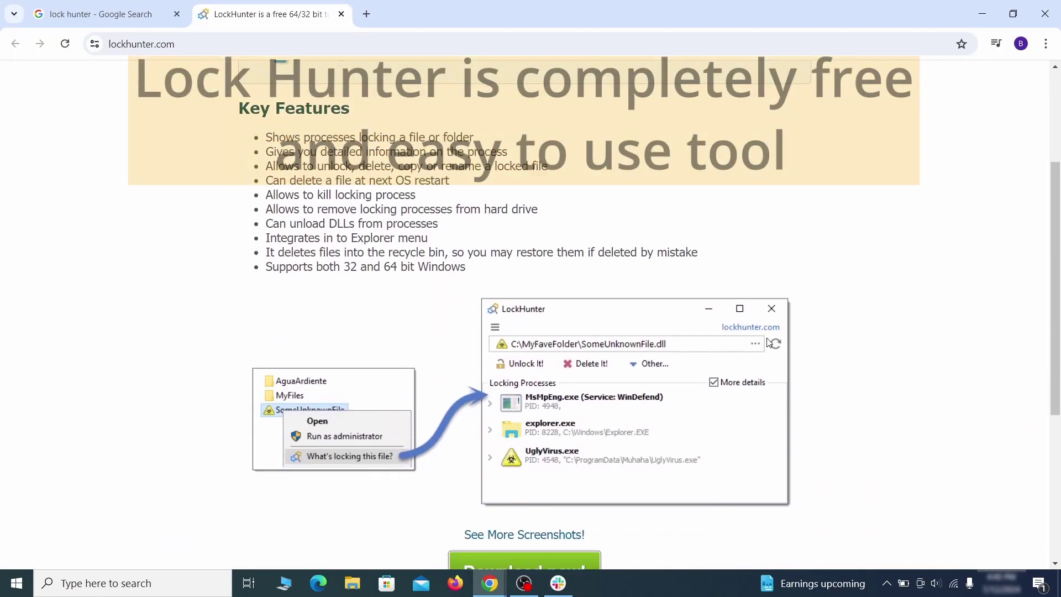
{"action": "scroll", "coordinate": [754, 344], "scroll_direction": "down", "scroll_amount": 3}
{"action": "left_click", "coordinate": [568, 334]}
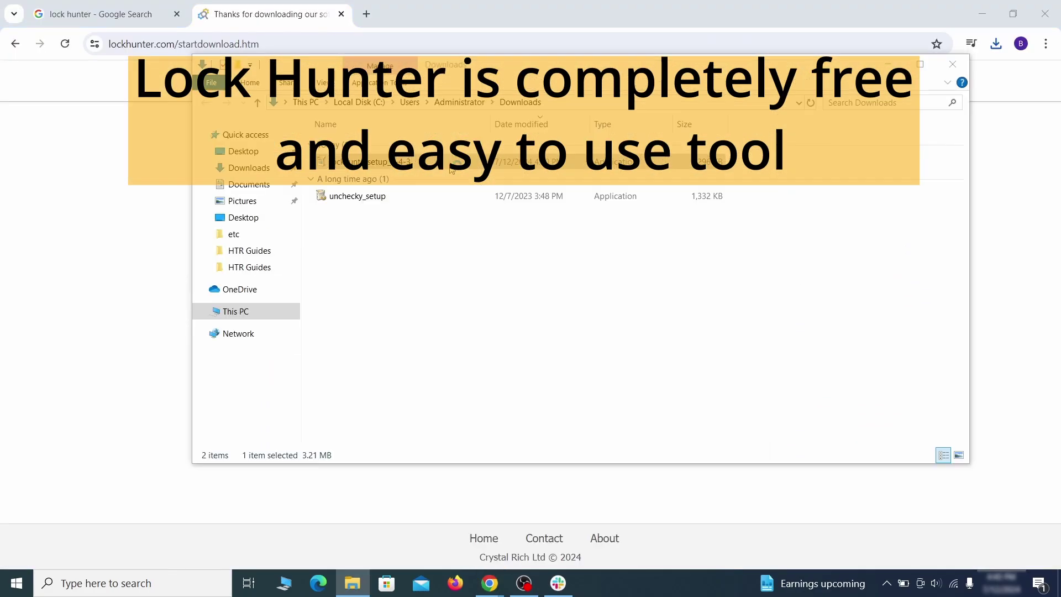
{"action": "double_click", "coordinate": [450, 166]}
{"action": "left_click", "coordinate": [605, 401]}
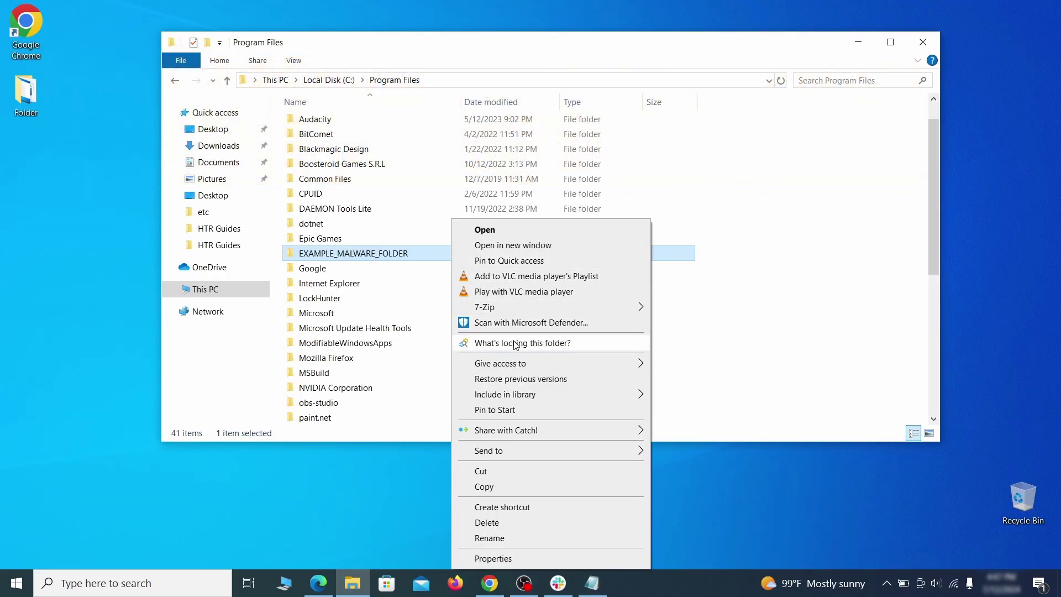
Step: Use LockHunter to unlock and delete EXAMPLE_MALWARE_FOLDER, then close LockHunter
{"action": "left_click", "coordinate": [516, 344]}
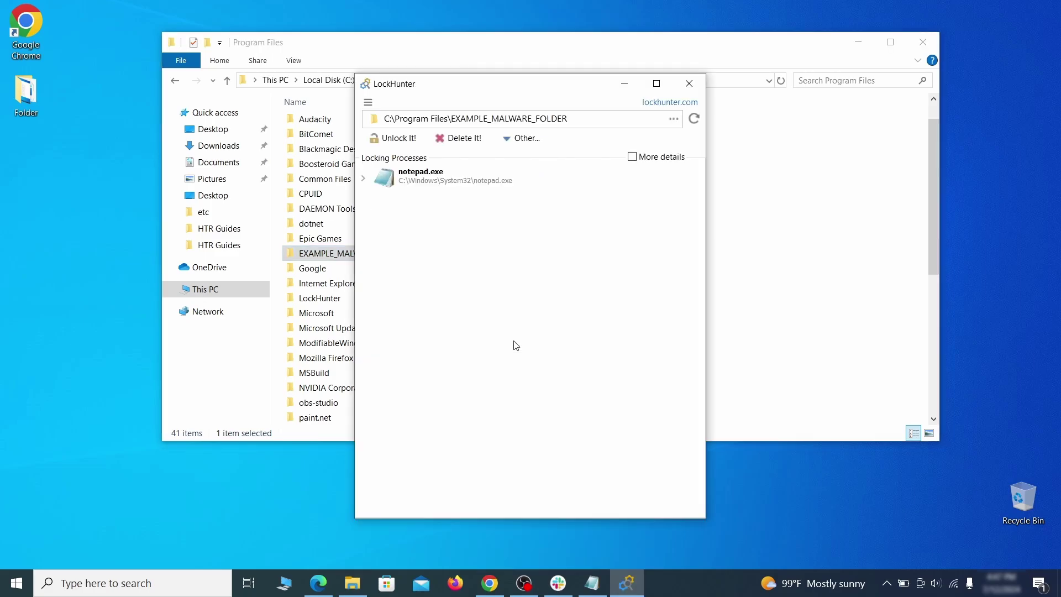
{"action": "left_click", "coordinate": [471, 138]}
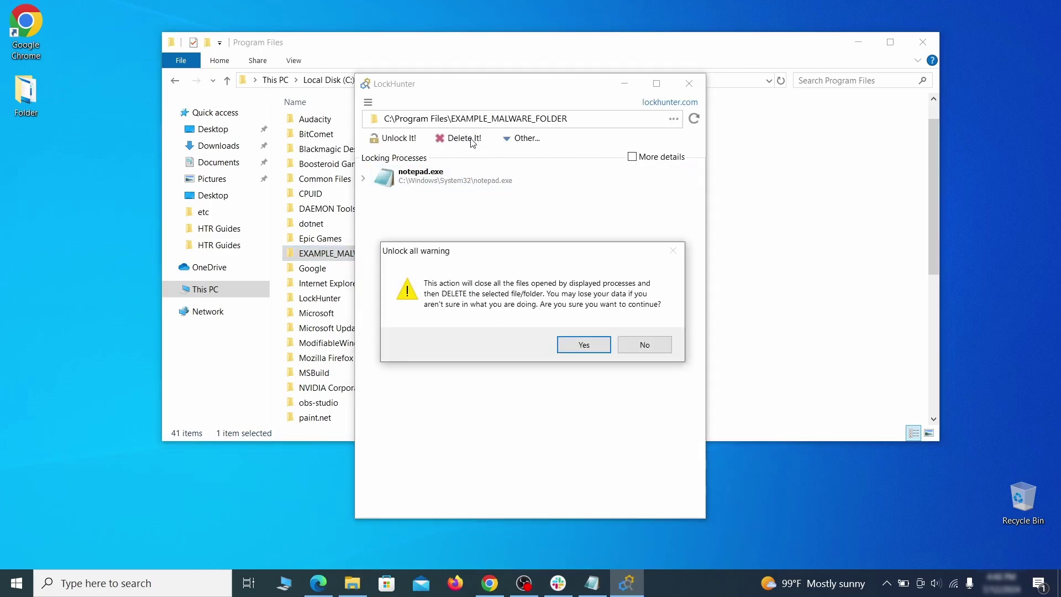
{"action": "left_click", "coordinate": [584, 345]}
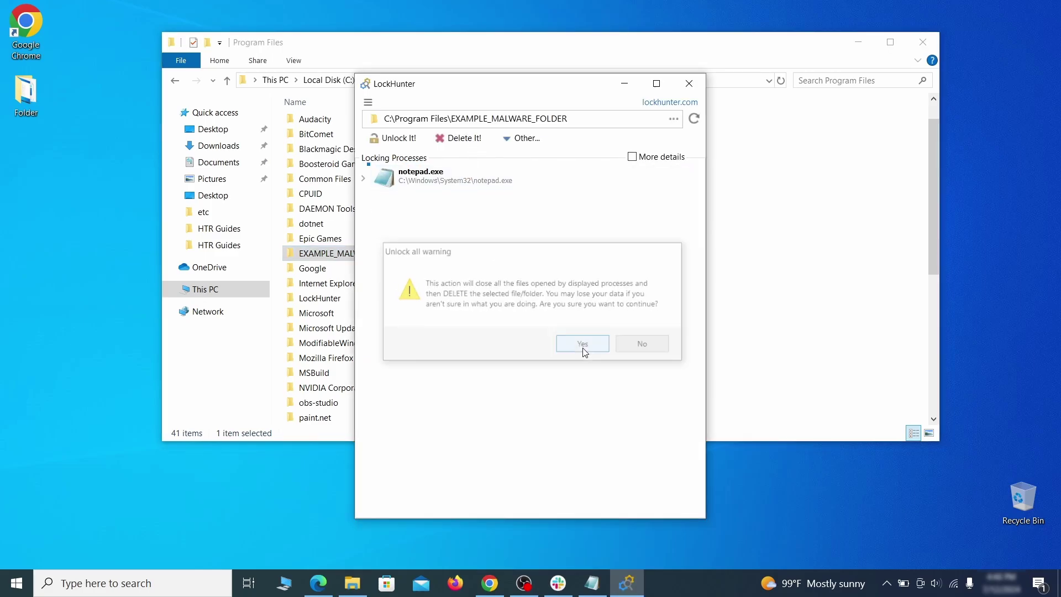
{"action": "left_click", "coordinate": [689, 85]}
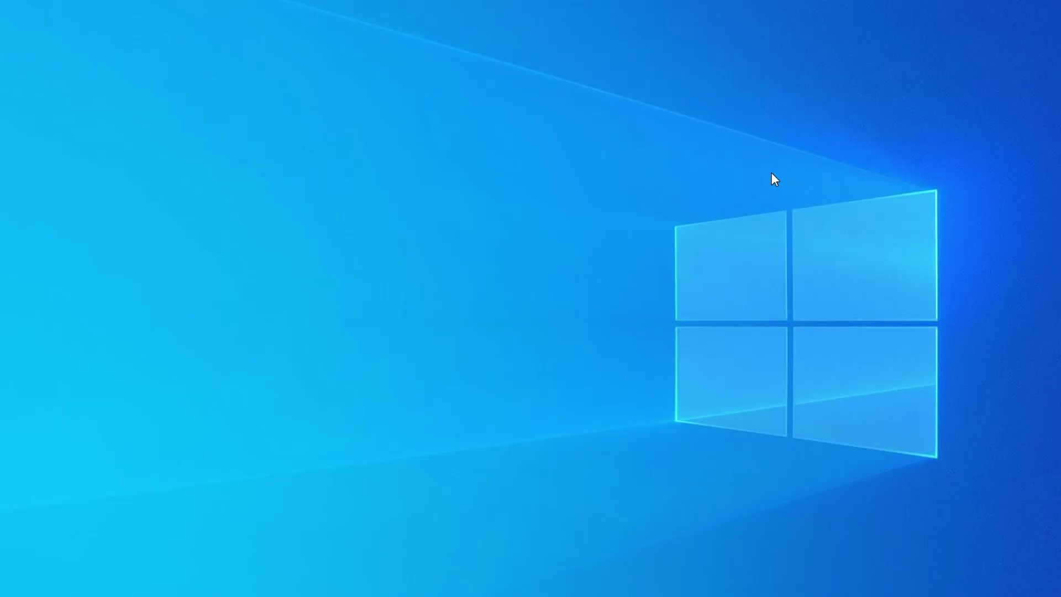
Step: Open Task Manager with Ctrl+Shift+Esc and sort processes by CPU, then by memory
{"action": "key", "text": "ctrl+shift+Escape"}
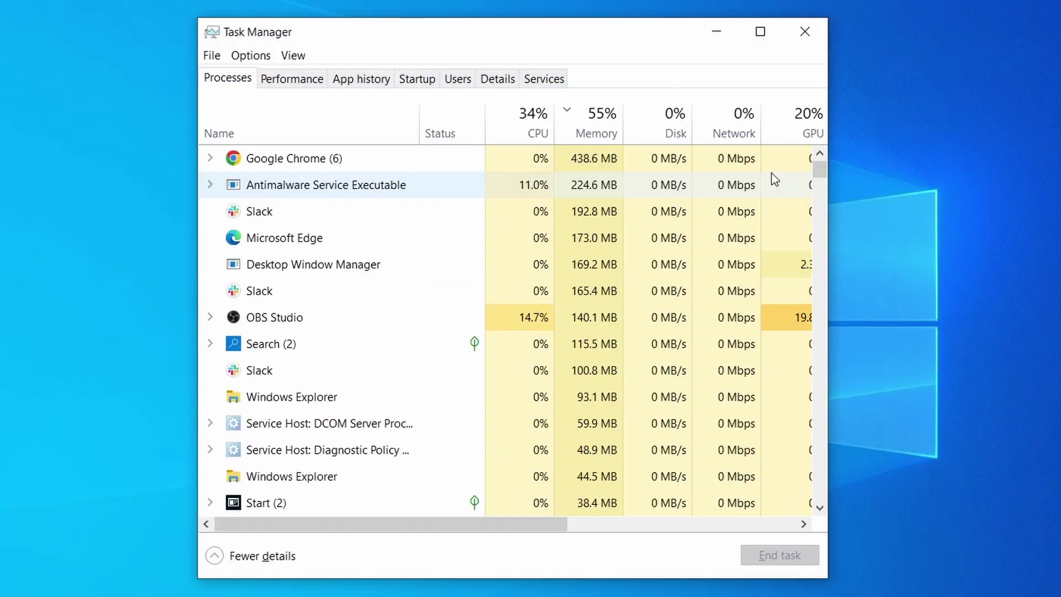
{"action": "left_click", "coordinate": [514, 130]}
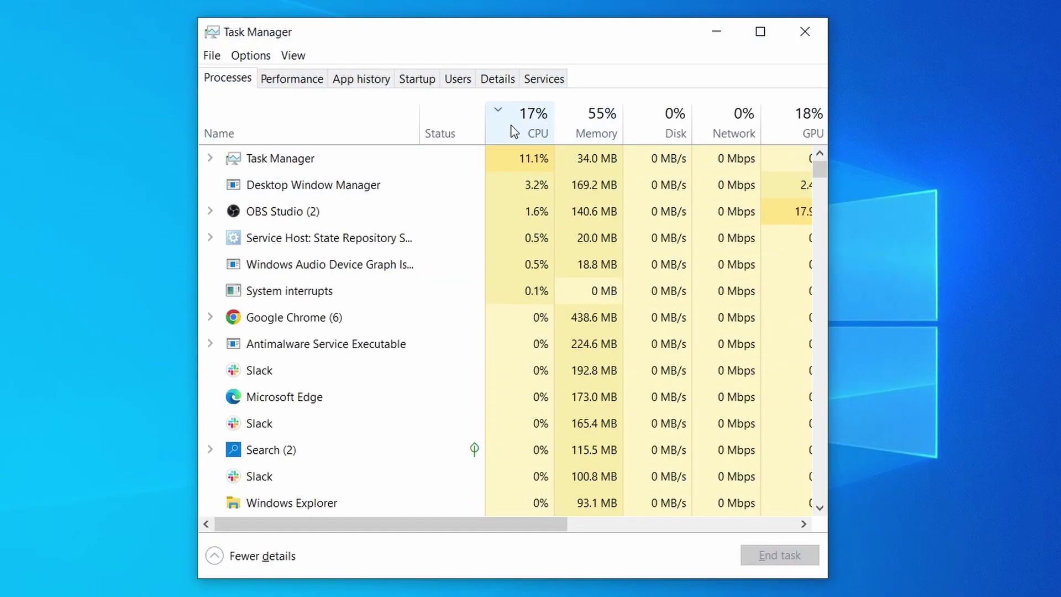
{"action": "left_click", "coordinate": [601, 119]}
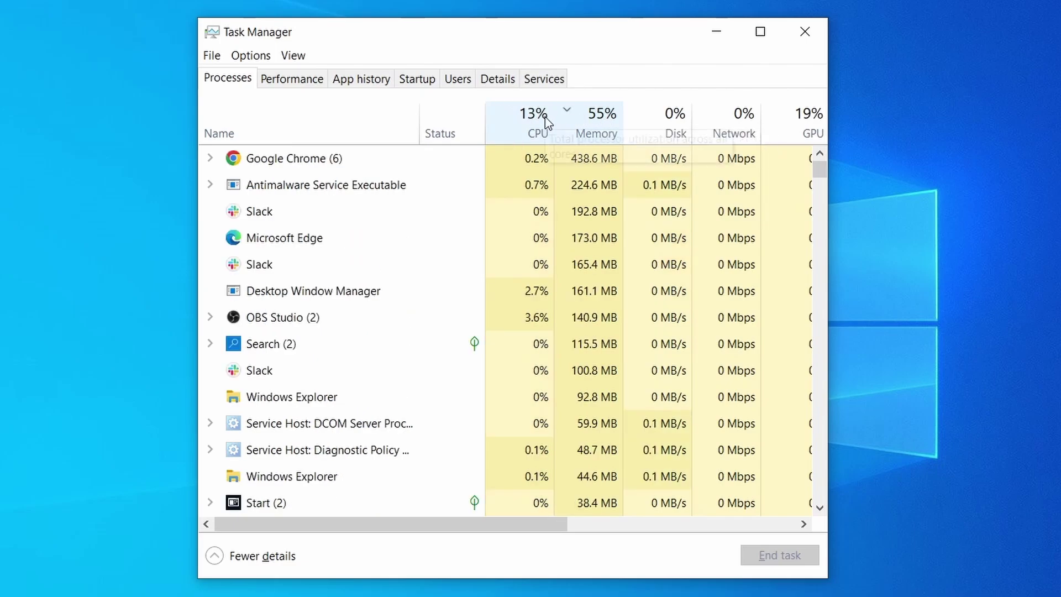
{"action": "scroll", "coordinate": [335, 305], "scroll_direction": "down", "scroll_amount": 2}
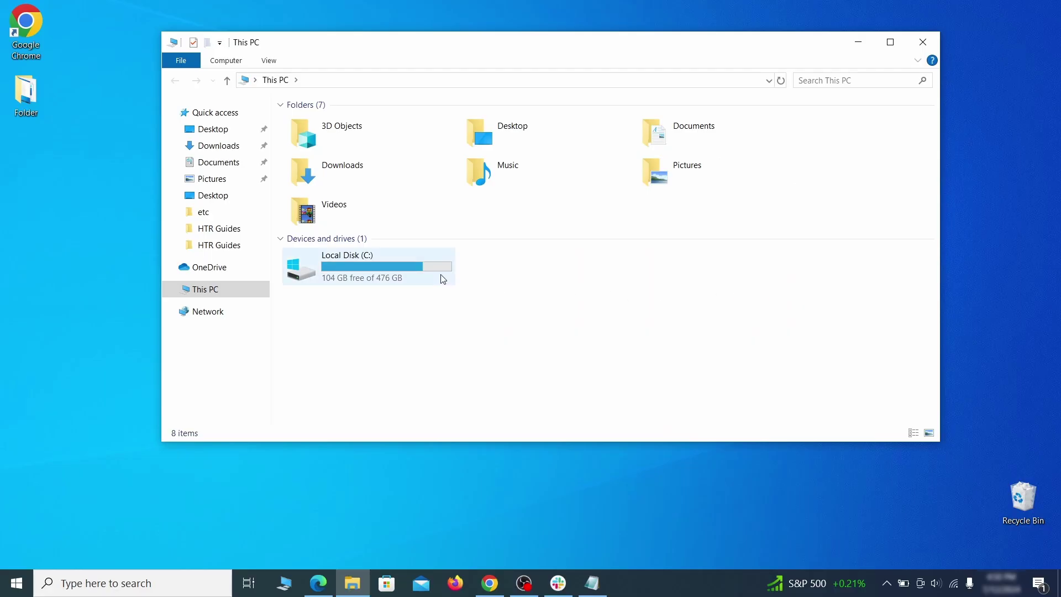
Step: Browse to C: > Users > your user > AppData > Roaming and select EXAMPLE_SUSPICIOUS_FOLDER
{"action": "double_click", "coordinate": [441, 279]}
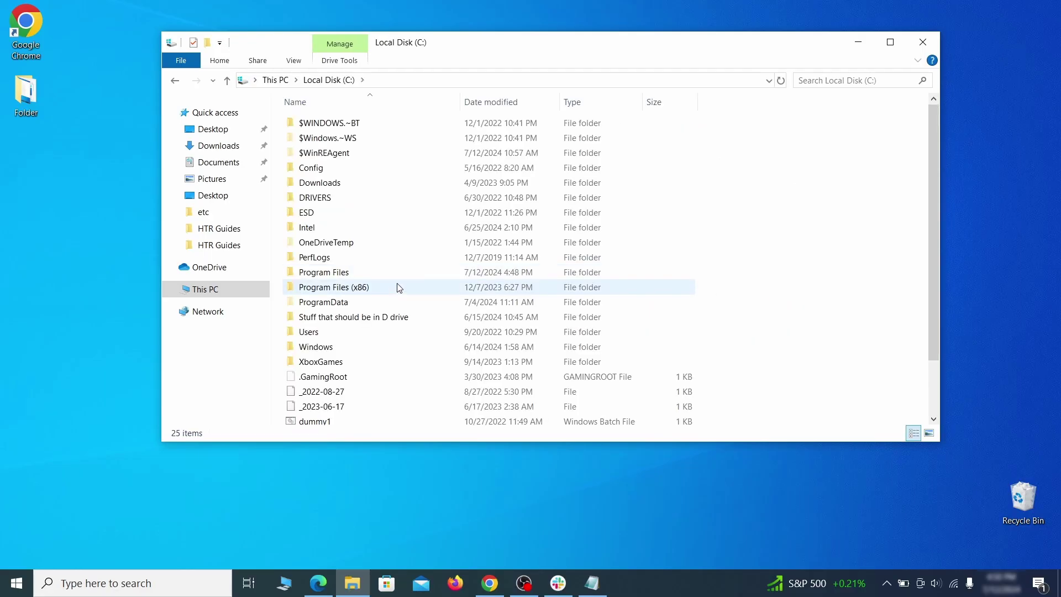
{"action": "double_click", "coordinate": [337, 333]}
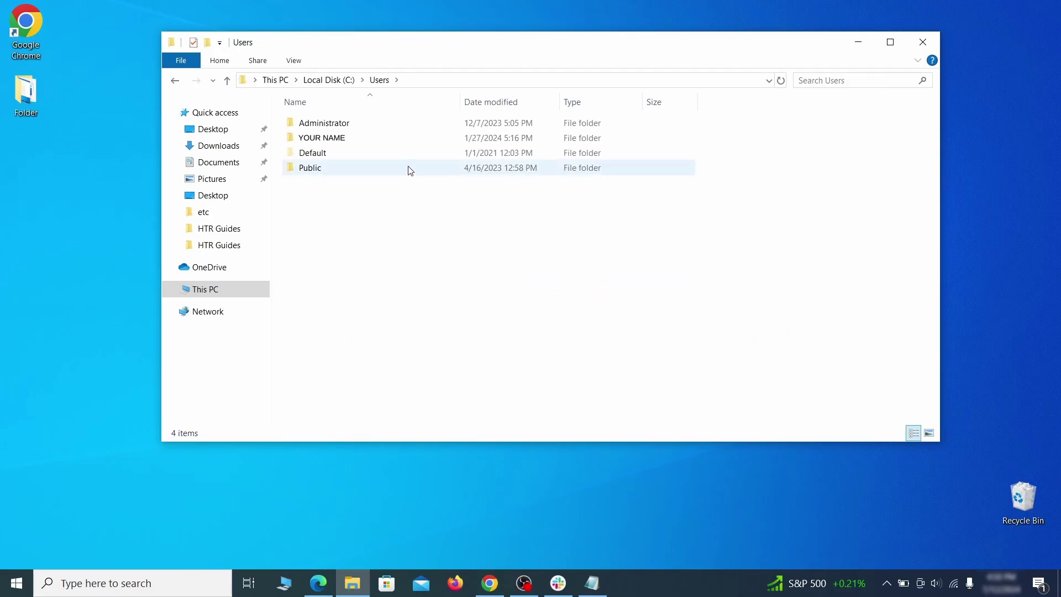
{"action": "double_click", "coordinate": [447, 143]}
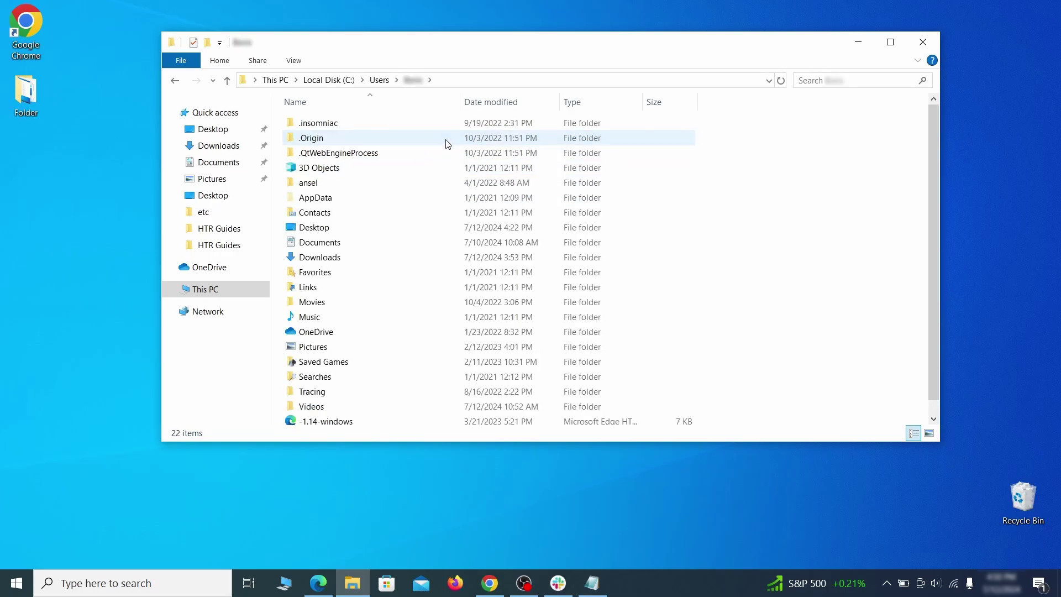
{"action": "double_click", "coordinate": [439, 202]}
{"action": "double_click", "coordinate": [437, 153]}
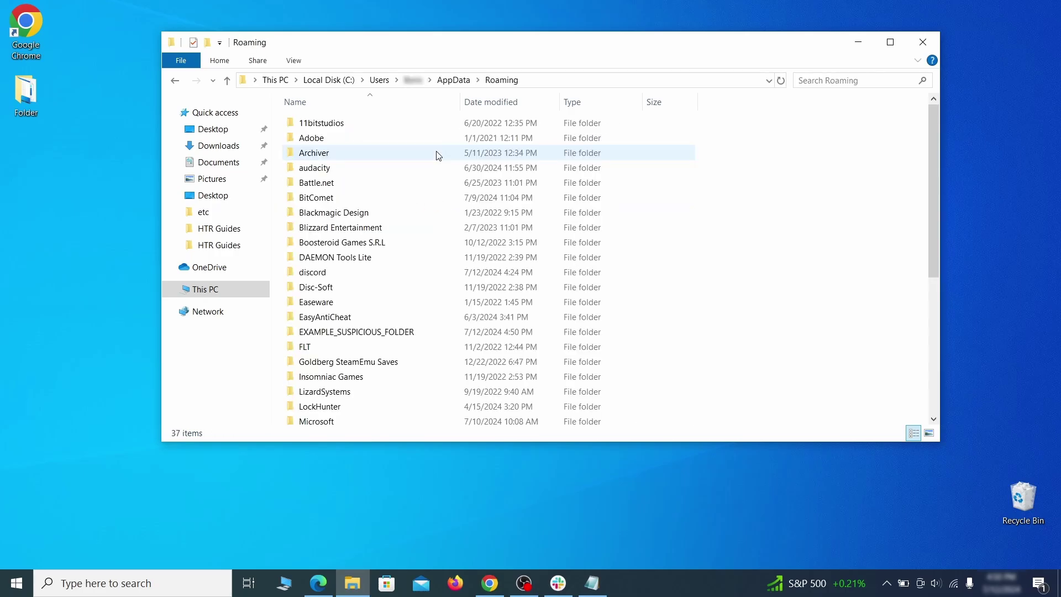
{"action": "scroll", "coordinate": [426, 183], "scroll_direction": "down", "scroll_amount": 2}
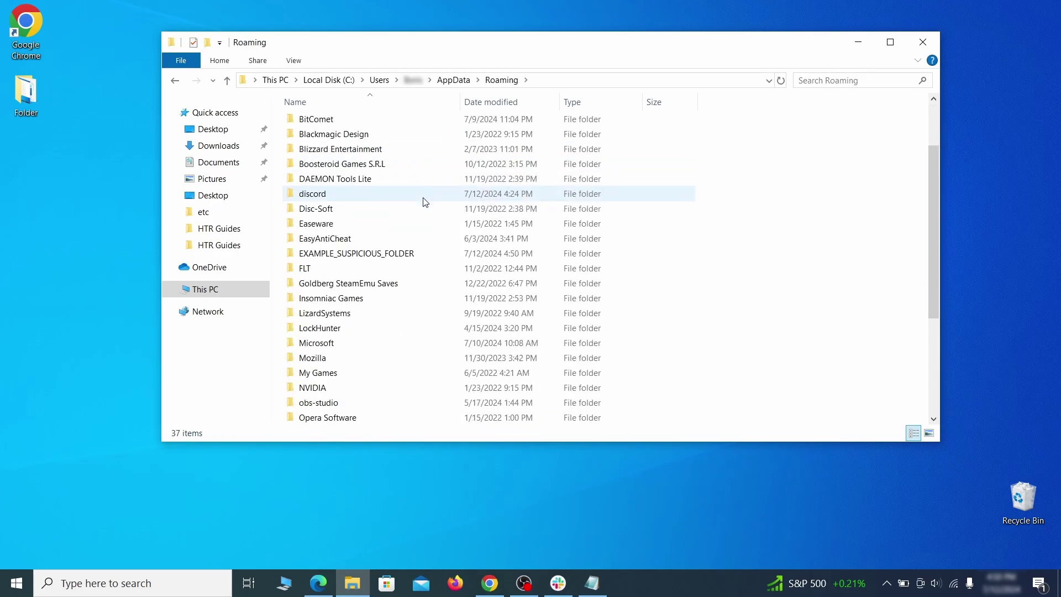
{"action": "left_click", "coordinate": [434, 254]}
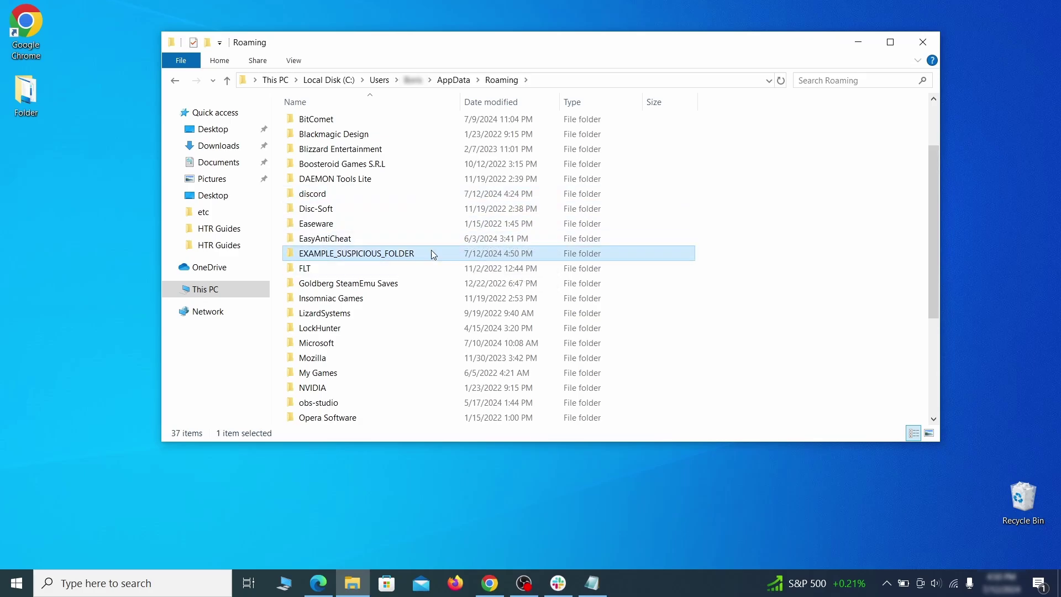
Step: After normal deletion fails, force-delete the folder via LockHunter's 'What's locking this folder?'
{"action": "right_click", "coordinate": [474, 256]}
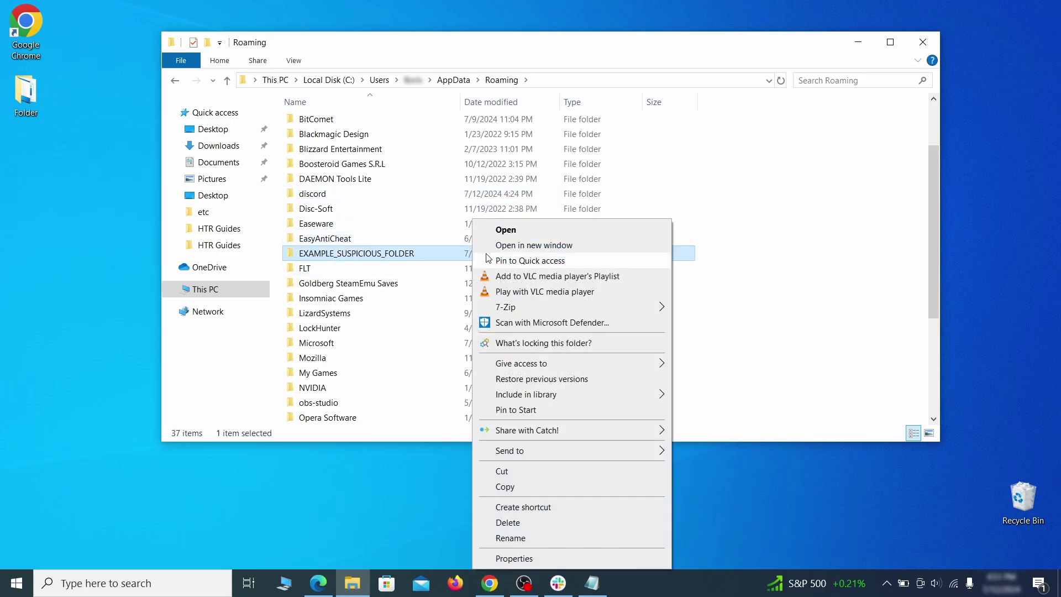
{"action": "left_click", "coordinate": [523, 523]}
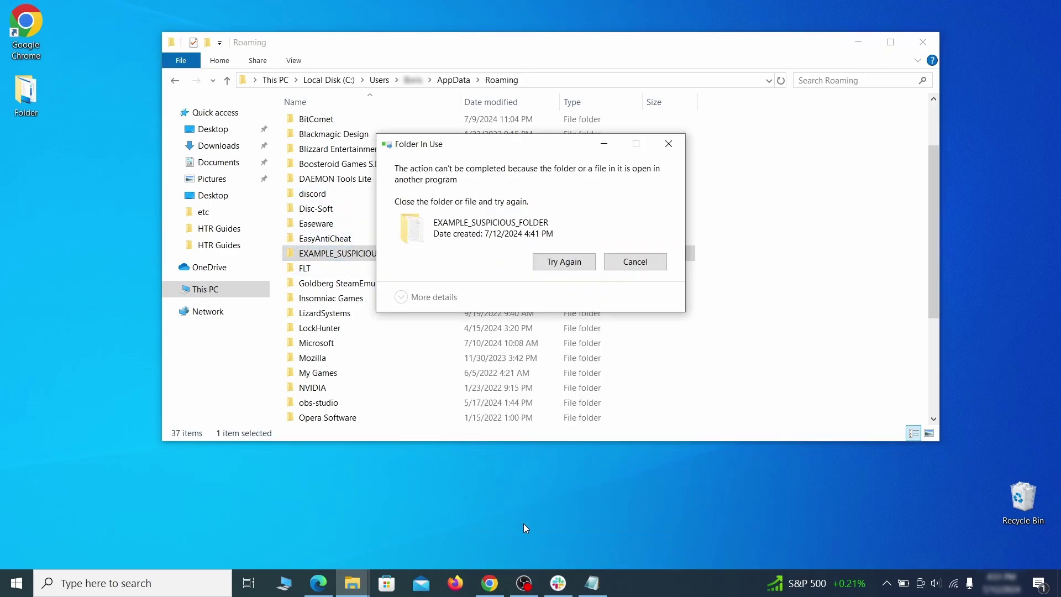
{"action": "left_click", "coordinate": [564, 262]}
{"action": "right_click", "coordinate": [453, 253]}
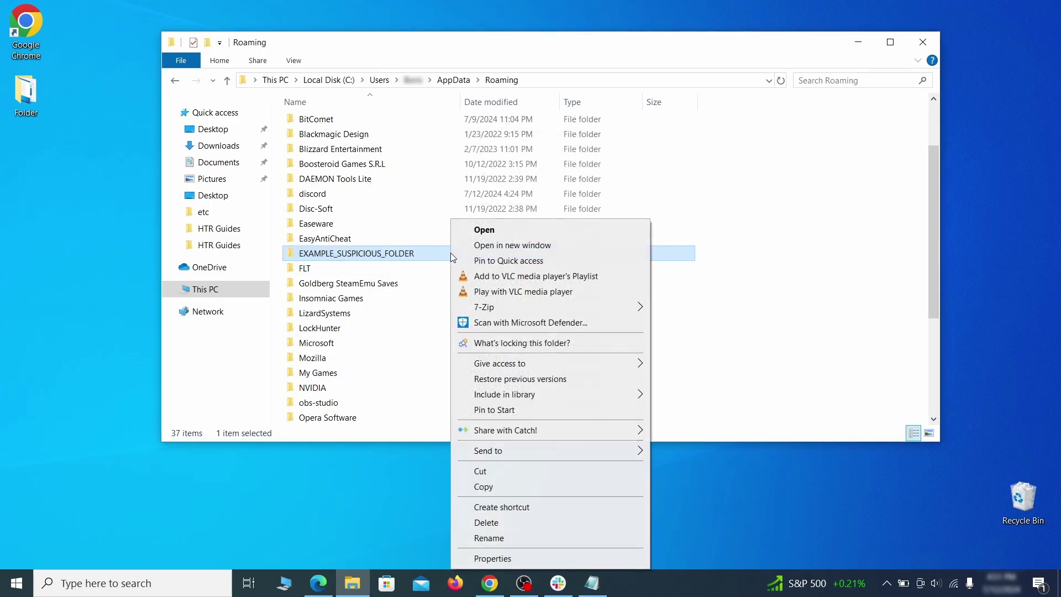
{"action": "left_click", "coordinate": [508, 343]}
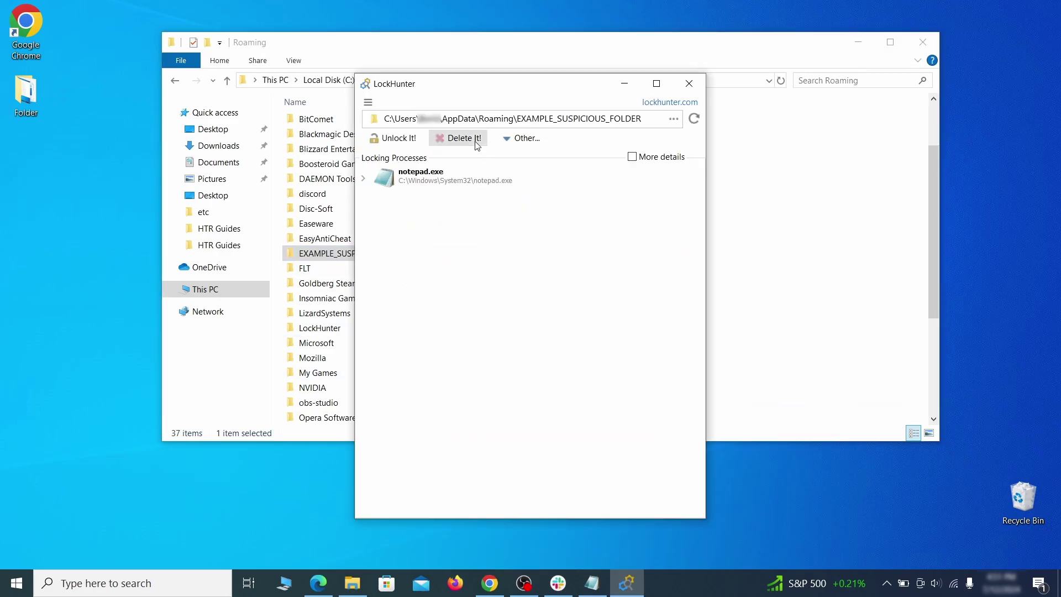
{"action": "left_click", "coordinate": [475, 139]}
{"action": "left_click", "coordinate": [582, 344]}
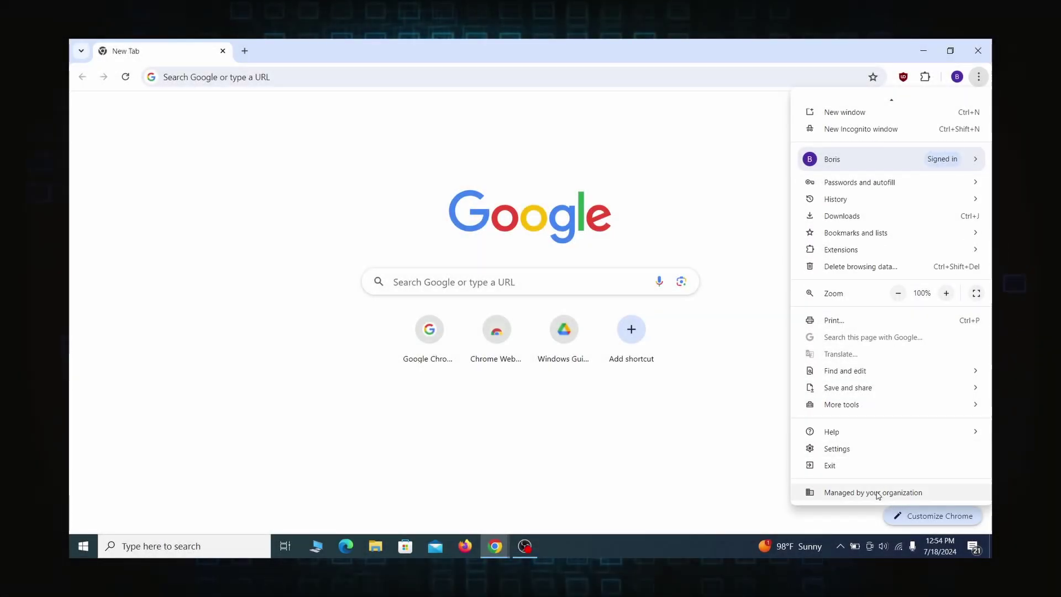
Step: Open Chrome's 'Managed by your organization' page to view the management details
{"action": "left_click", "coordinate": [877, 490]}
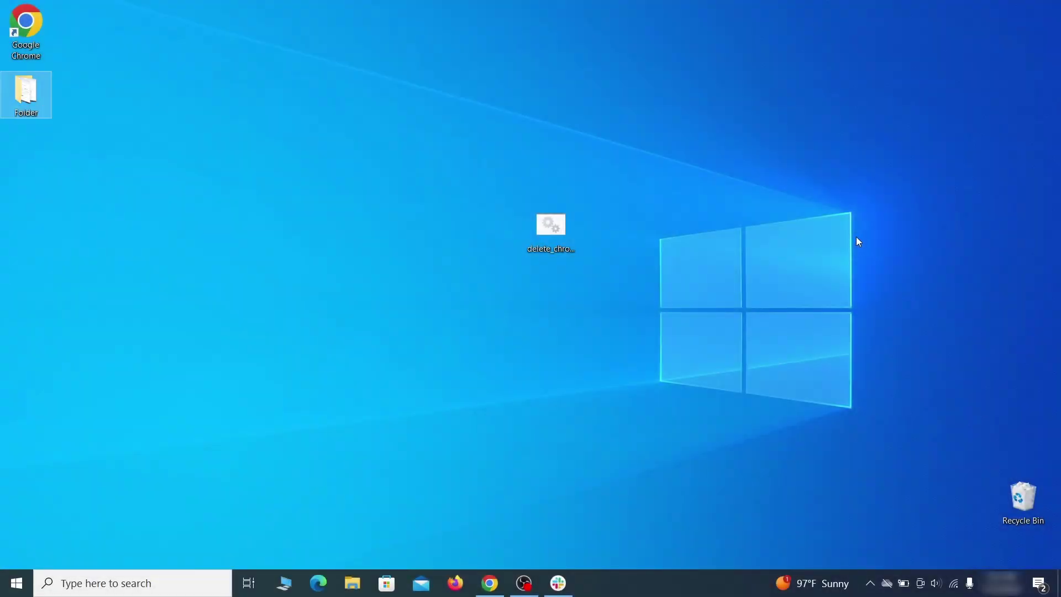
Step: In Group Policy Editor, remove the chrome template from Computer Configuration's Administrative Templates
{"action": "type", "text": "edit group policy"}
{"action": "left_click", "coordinate": [142, 204]}
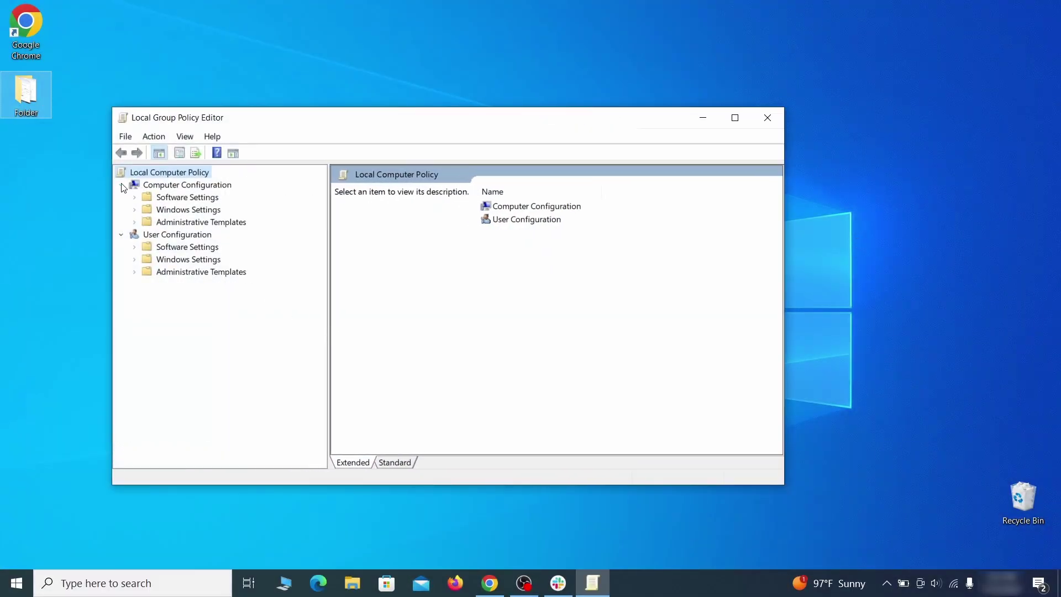
{"action": "double_click", "coordinate": [177, 185]}
{"action": "double_click", "coordinate": [177, 187]}
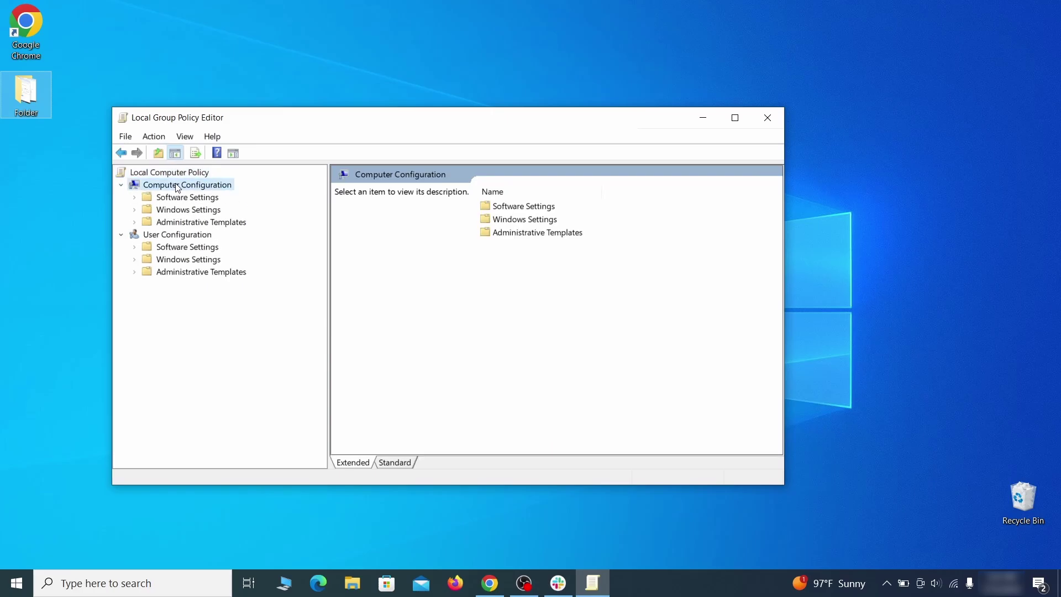
{"action": "left_click", "coordinate": [236, 224]}
{"action": "right_click", "coordinate": [236, 224]}
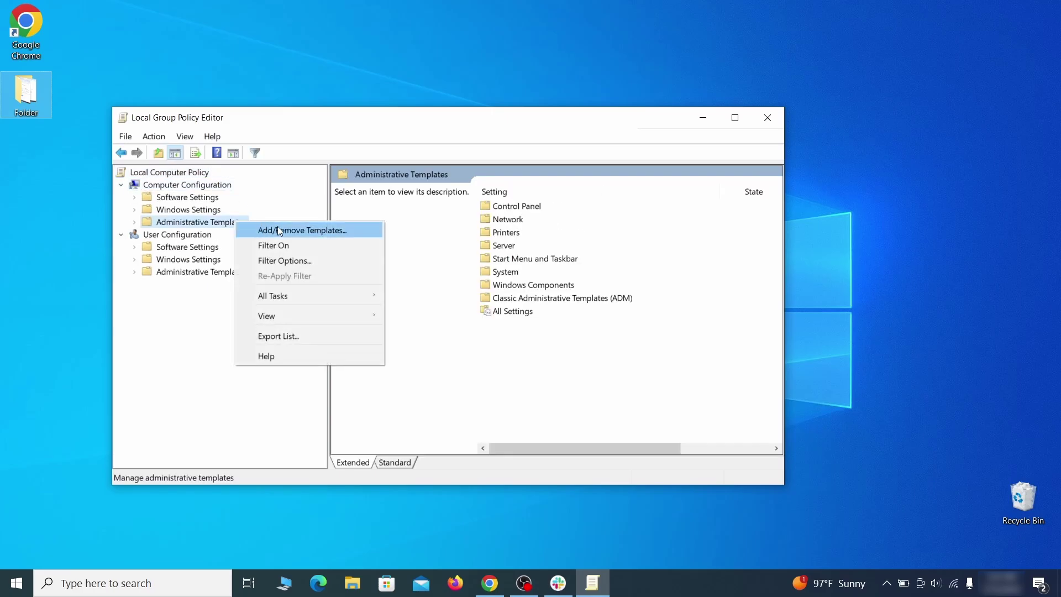
{"action": "left_click", "coordinate": [339, 232]}
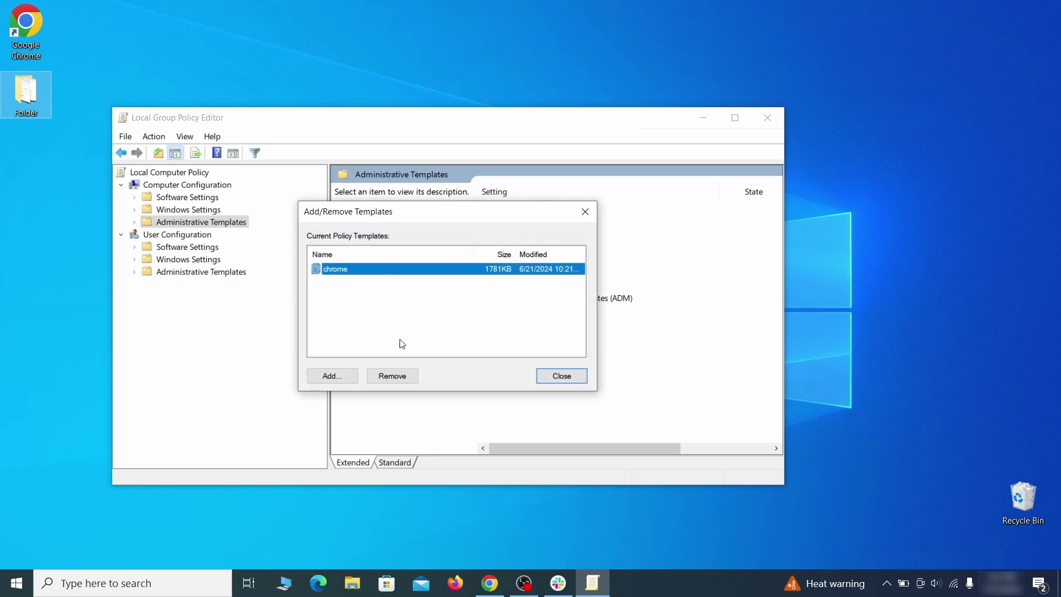
{"action": "left_click", "coordinate": [402, 377]}
{"action": "key", "text": "Return"}
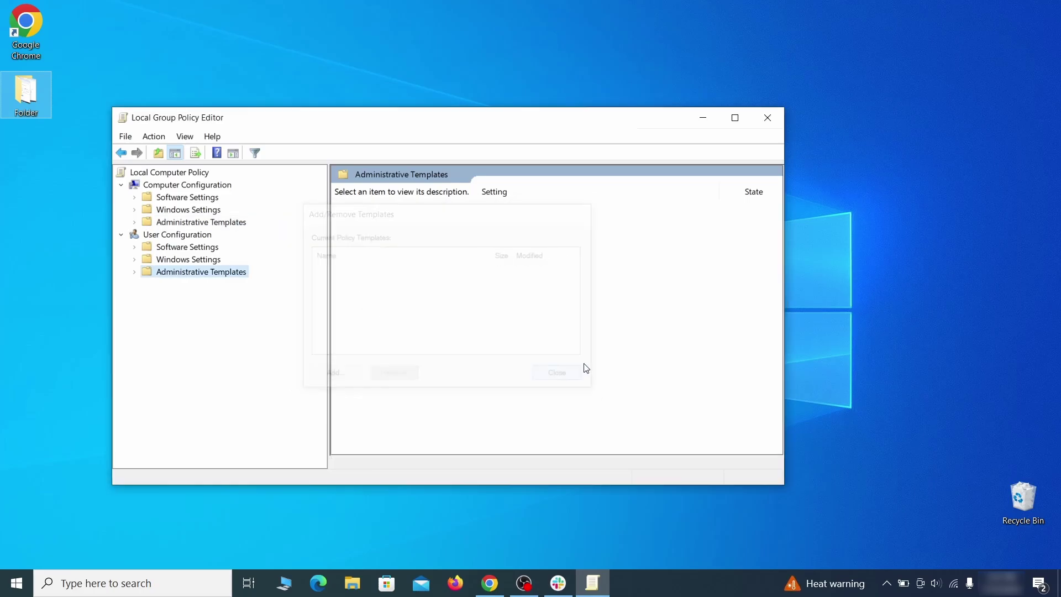
Step: Close the Group Policy Editor and restart the computer
{"action": "left_click", "coordinate": [769, 120]}
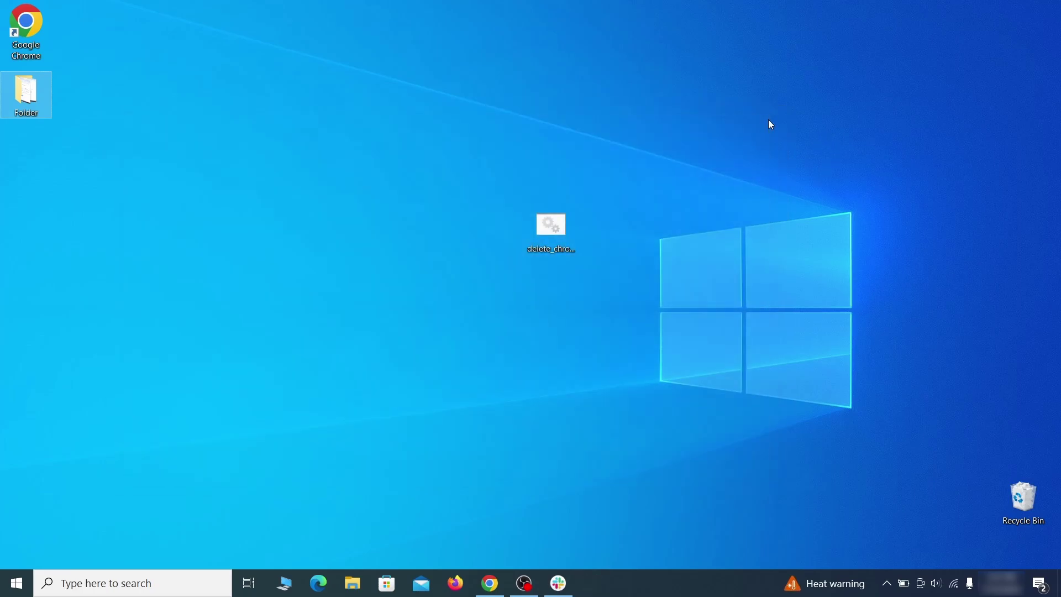
{"action": "left_click", "coordinate": [17, 583]}
{"action": "left_click", "coordinate": [18, 544]}
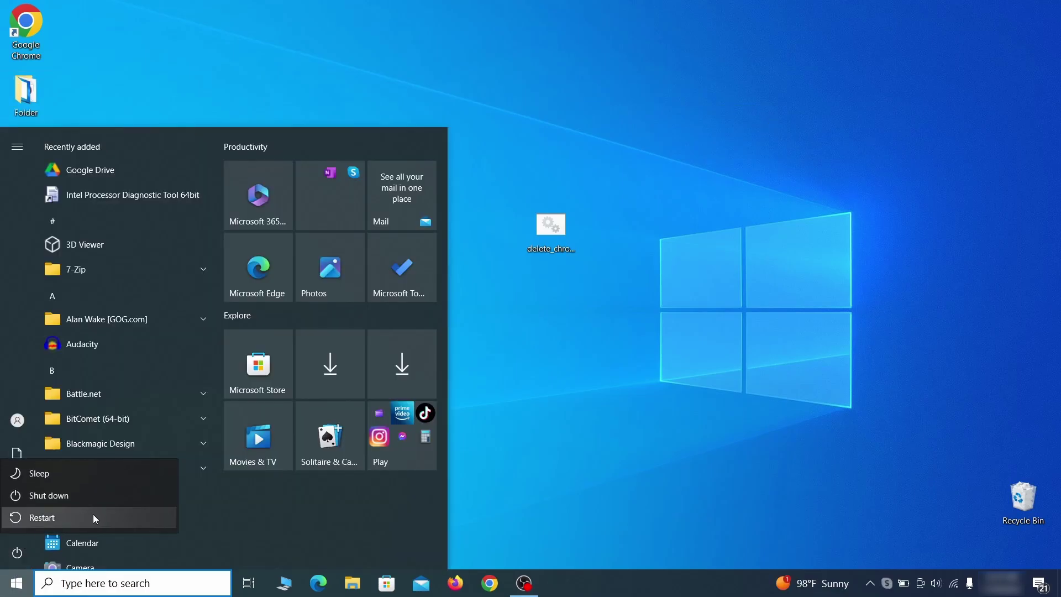
{"action": "left_click", "coordinate": [546, 470]}
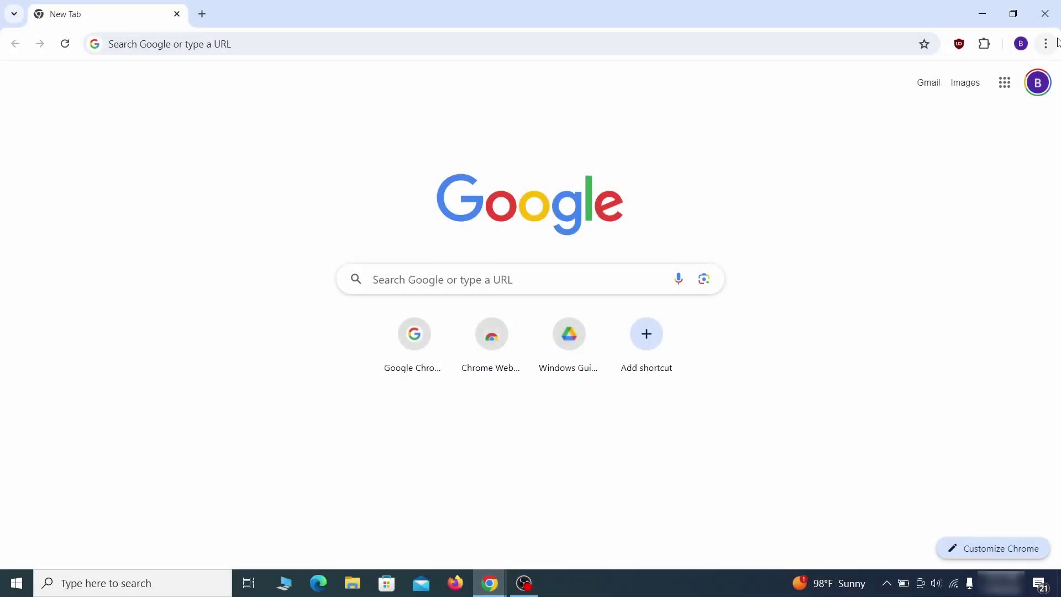
{"action": "left_click", "coordinate": [1046, 44]}
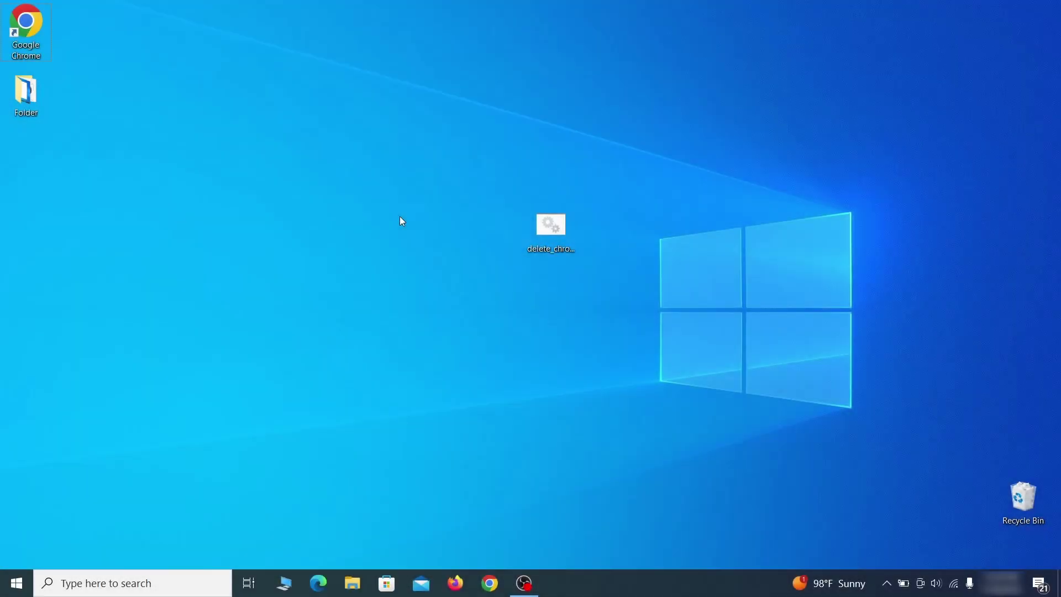
Step: Open Registry Editor by searching 'reg' from the Start menu
{"action": "key", "text": "super"}
{"action": "type", "text": "reg"}
{"action": "key", "text": "Return"}
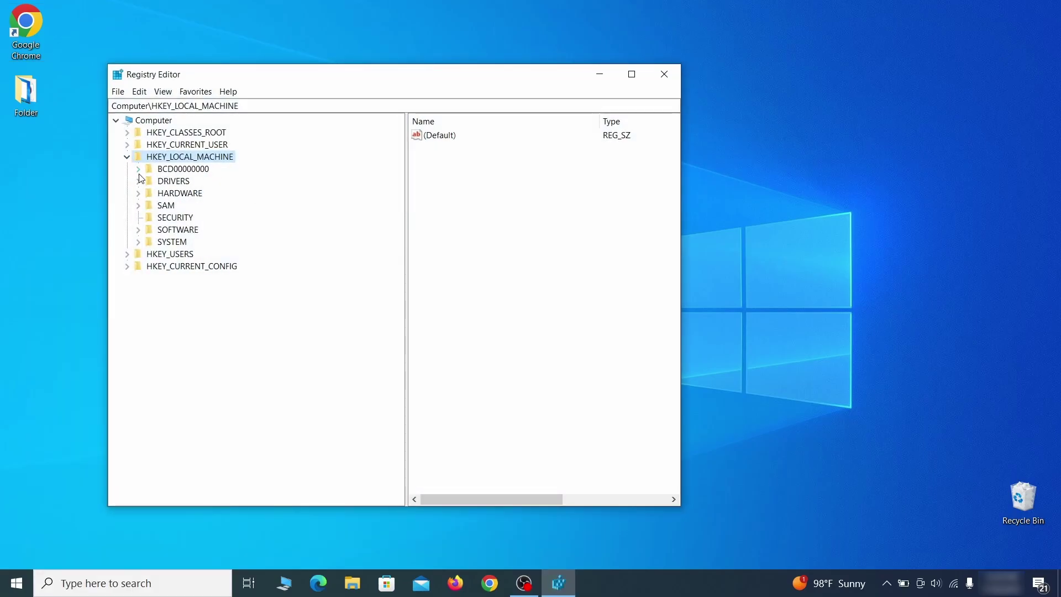
Step: Expand BCD00000000 down to Elements key 12000004, then cancel deleting that key
{"action": "left_click", "coordinate": [138, 169]}
{"action": "left_click", "coordinate": [150, 193]}
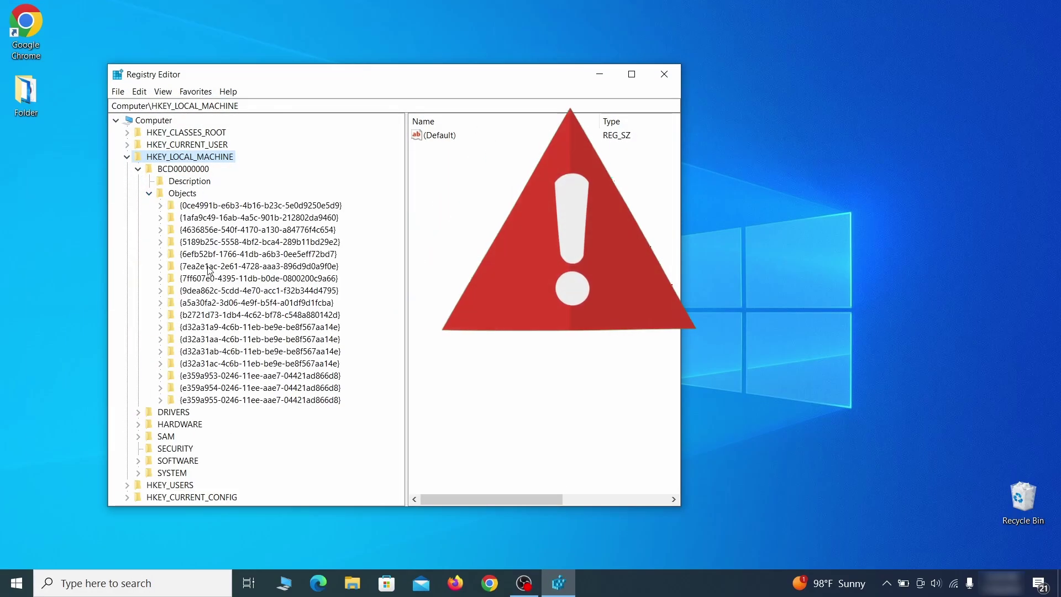
{"action": "left_click", "coordinate": [160, 315]}
{"action": "left_click", "coordinate": [172, 339]}
{"action": "left_click", "coordinate": [221, 376]}
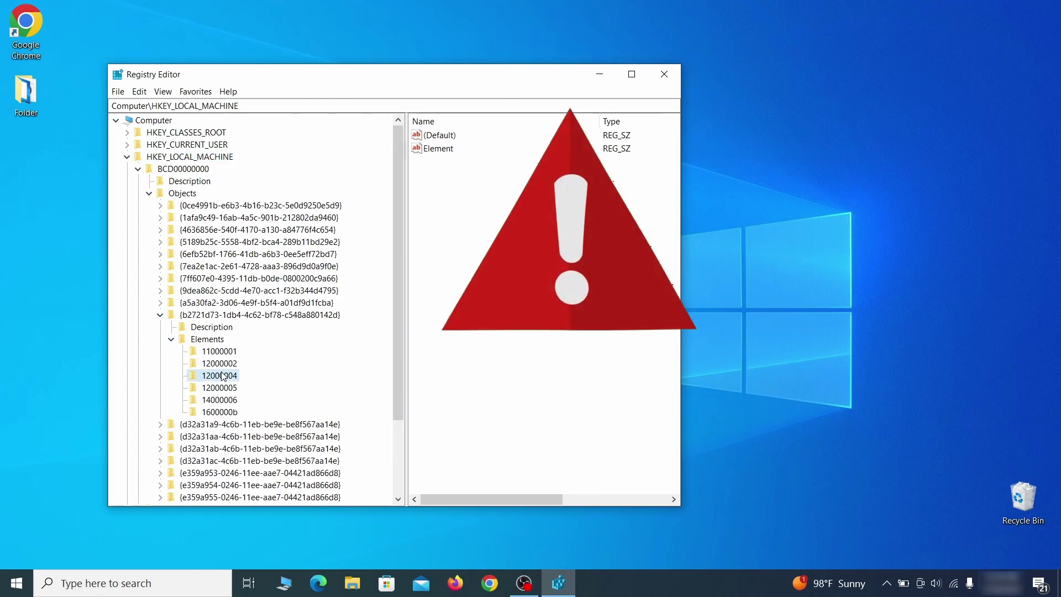
{"action": "right_click", "coordinate": [222, 376]}
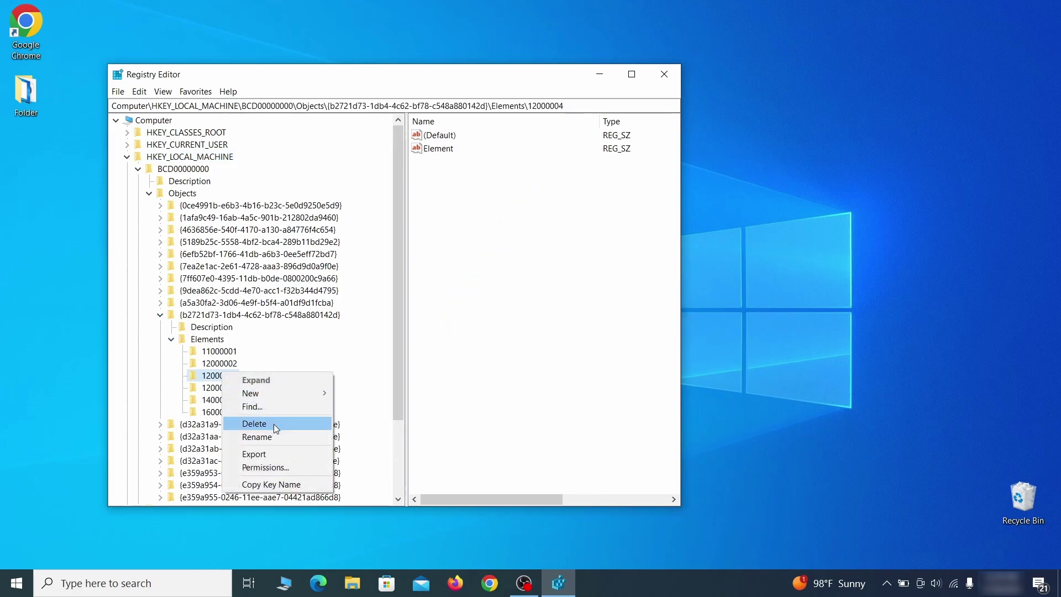
{"action": "left_click", "coordinate": [275, 425]}
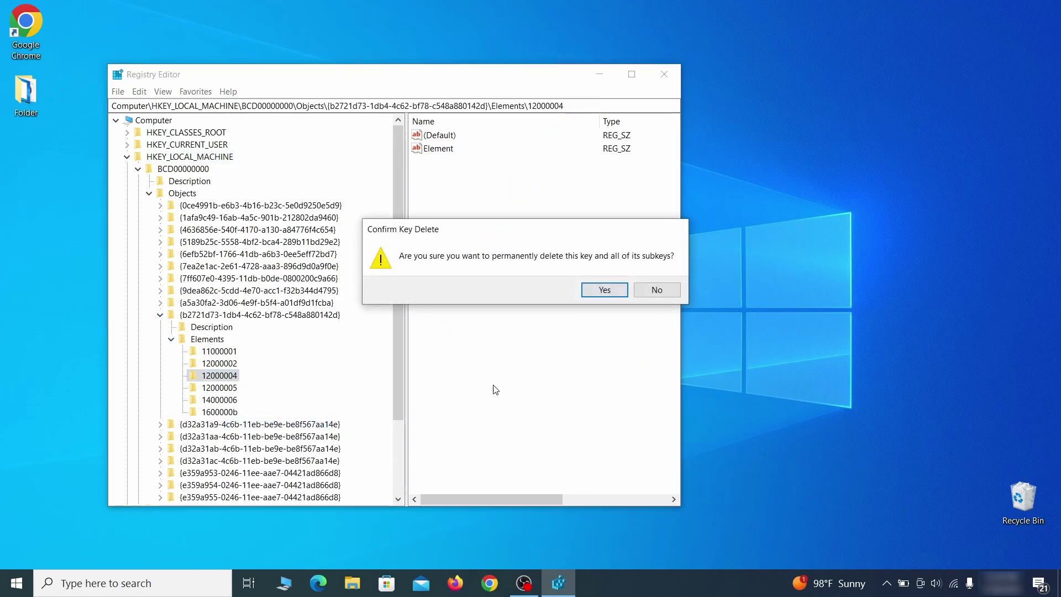
{"action": "left_click", "coordinate": [665, 291]}
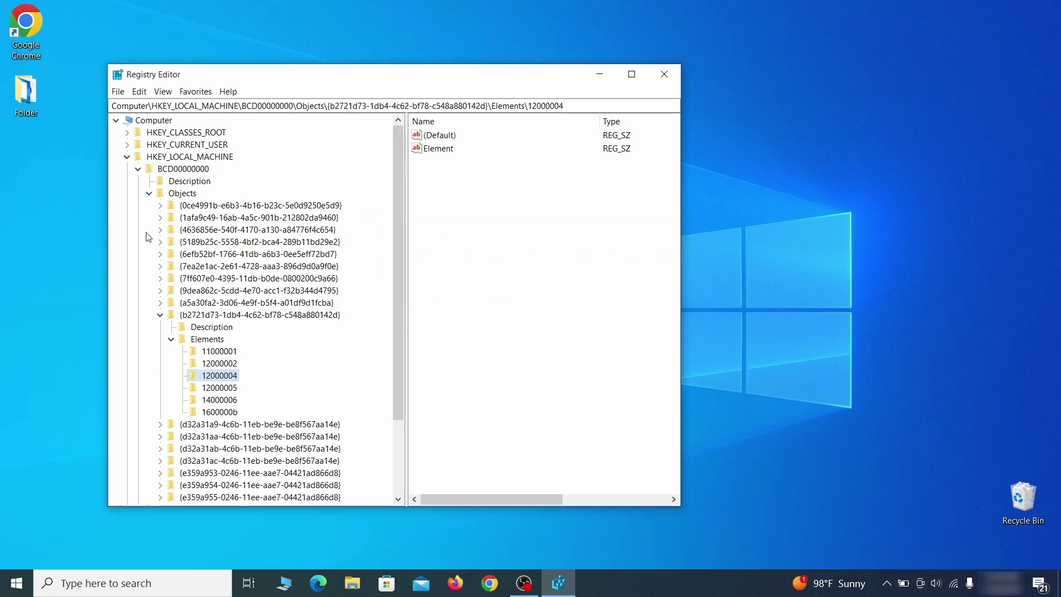
Step: Export the HKEY_CURRENT_USER branch to the desktop as 'Registry Backup 1'
{"action": "scroll", "coordinate": [148, 275], "scroll_direction": "down", "scroll_amount": 3}
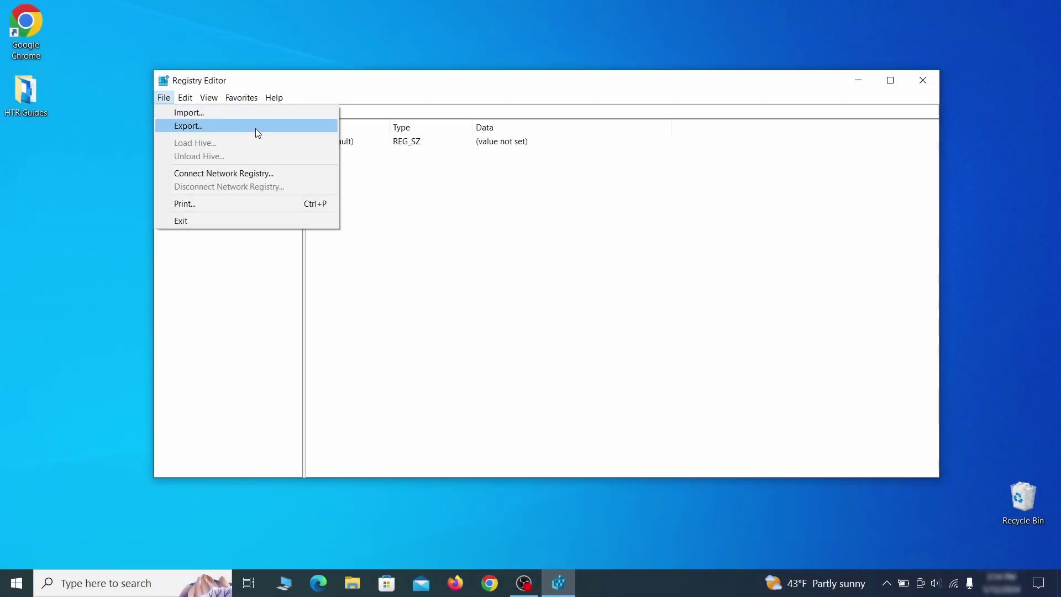
{"action": "left_click", "coordinate": [256, 128]}
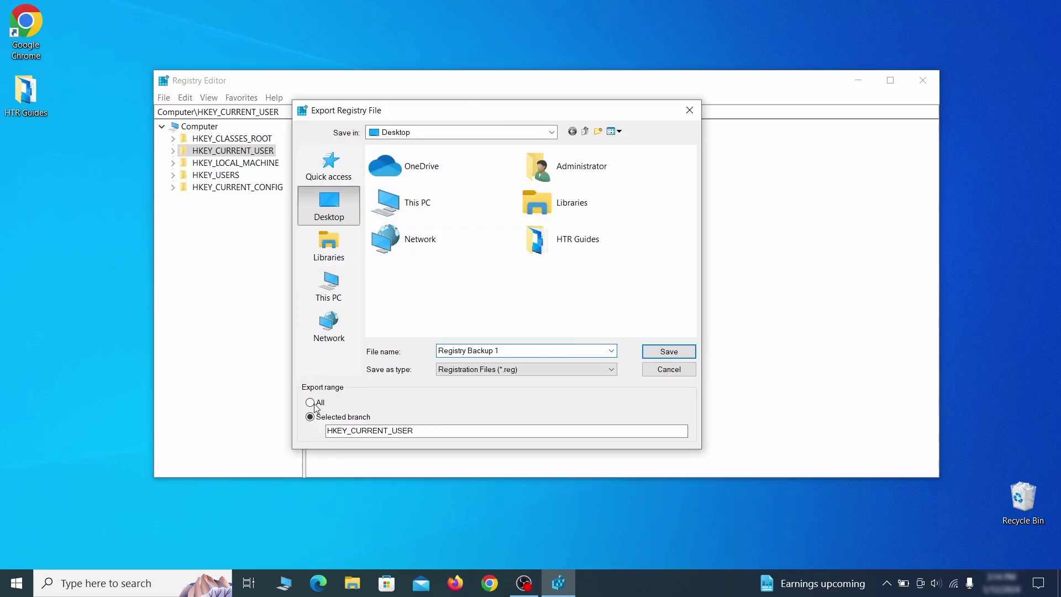
{"action": "key", "text": "Return"}
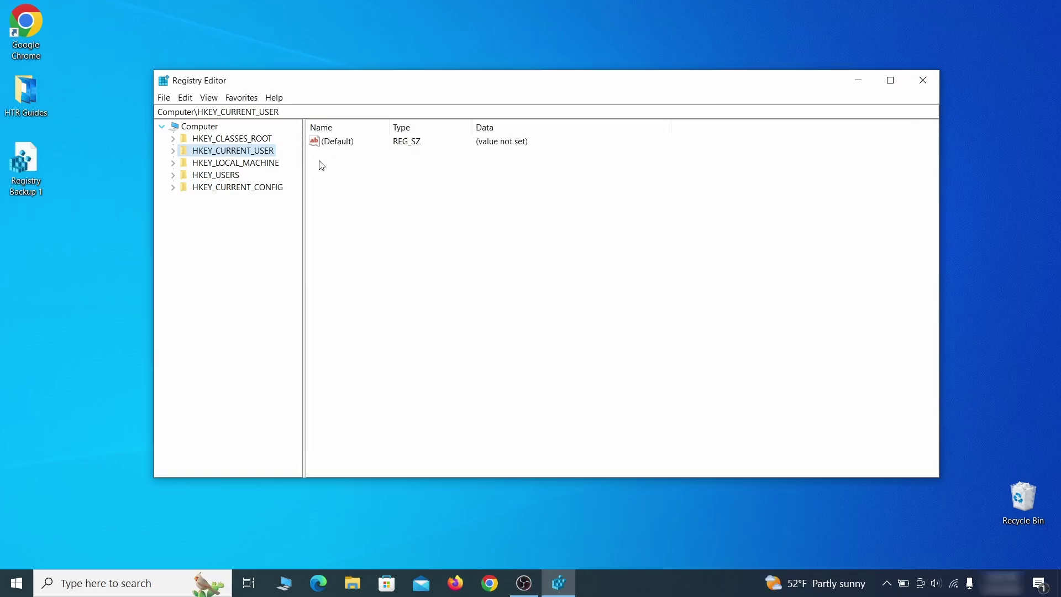
Step: Start a registry import and pick the Registry Backup 1 file
{"action": "left_click", "coordinate": [164, 98]}
{"action": "left_click", "coordinate": [230, 115]}
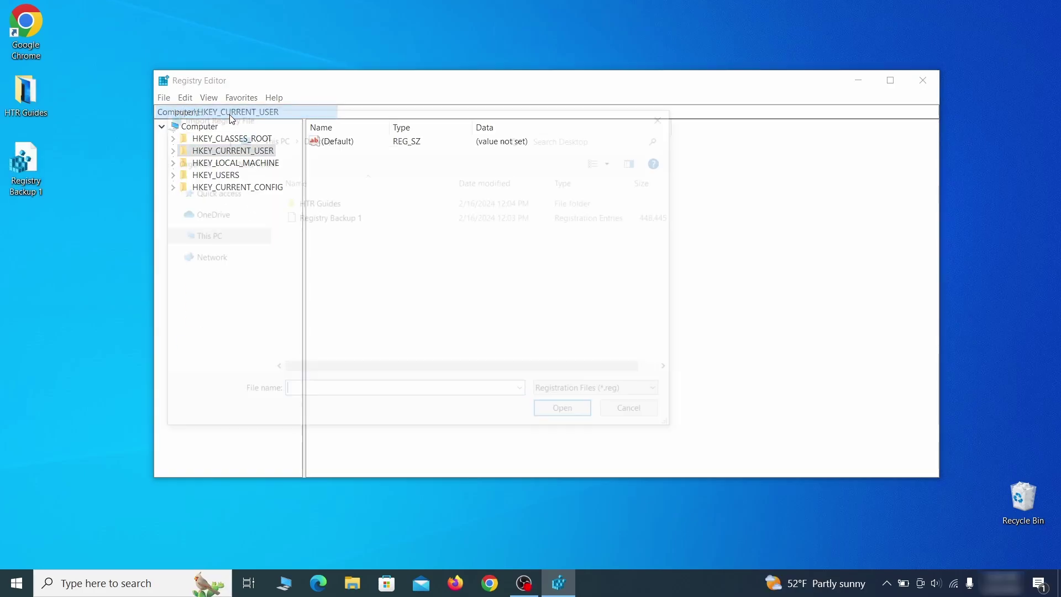
{"action": "left_click", "coordinate": [320, 216]}
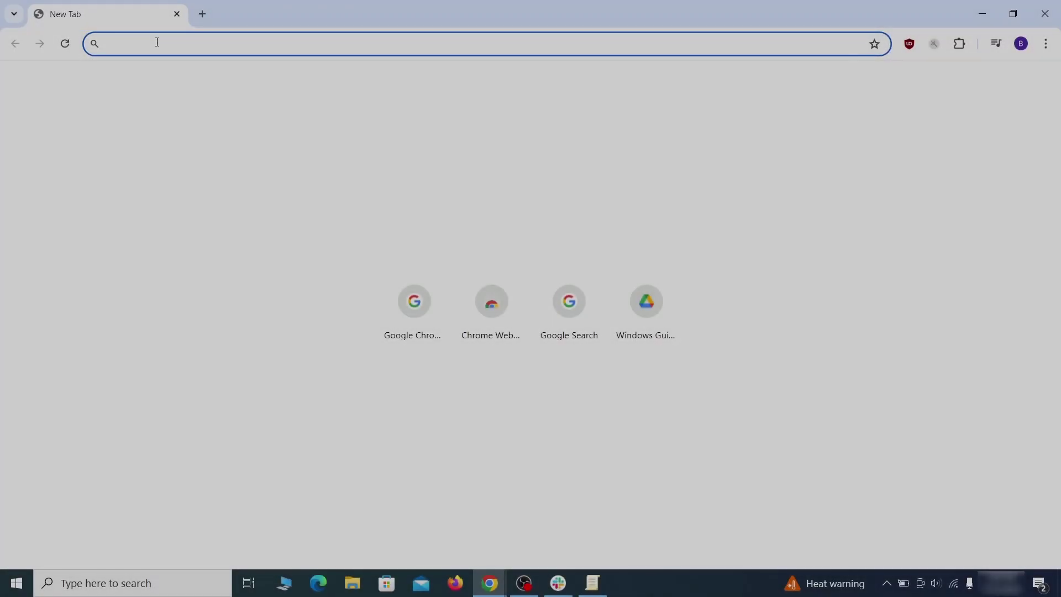
Step: Copy the HomepageLocation value from chrome://policy into Notepad
{"action": "type", "text": "ch"}
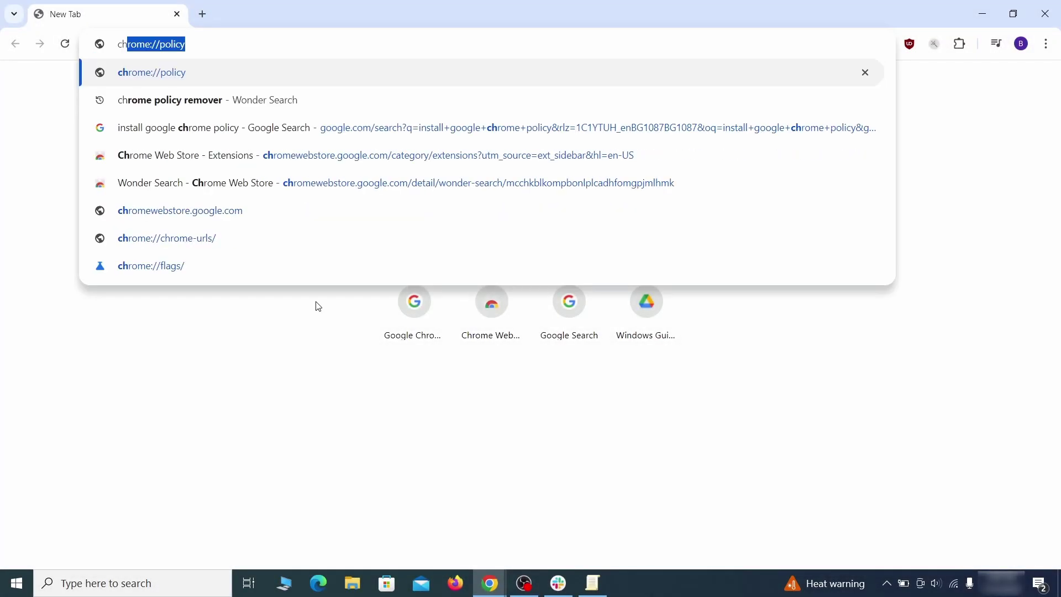
{"action": "key", "text": "Return"}
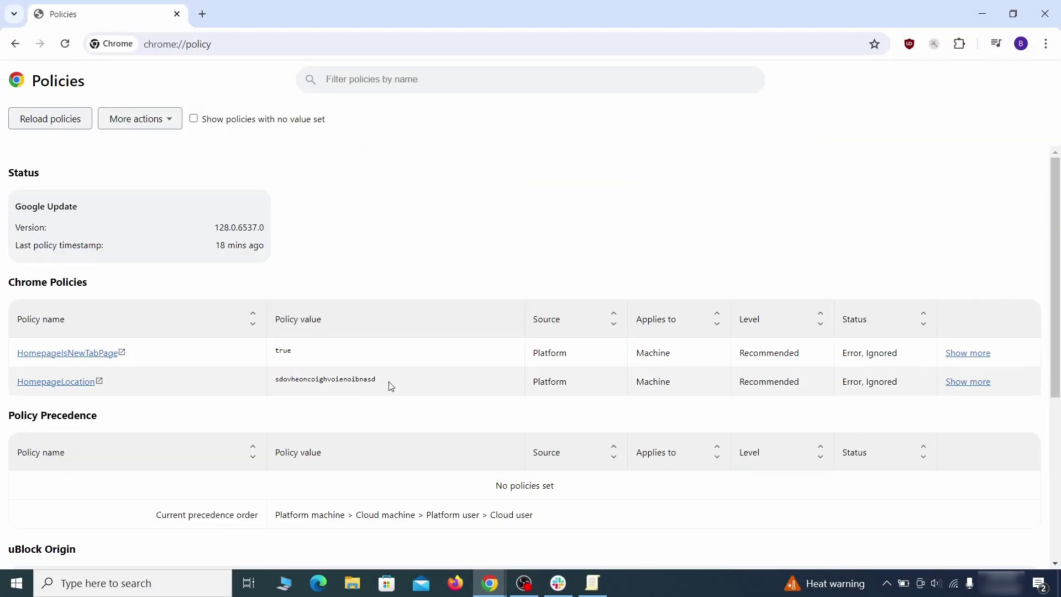
{"action": "right_click", "coordinate": [294, 380]}
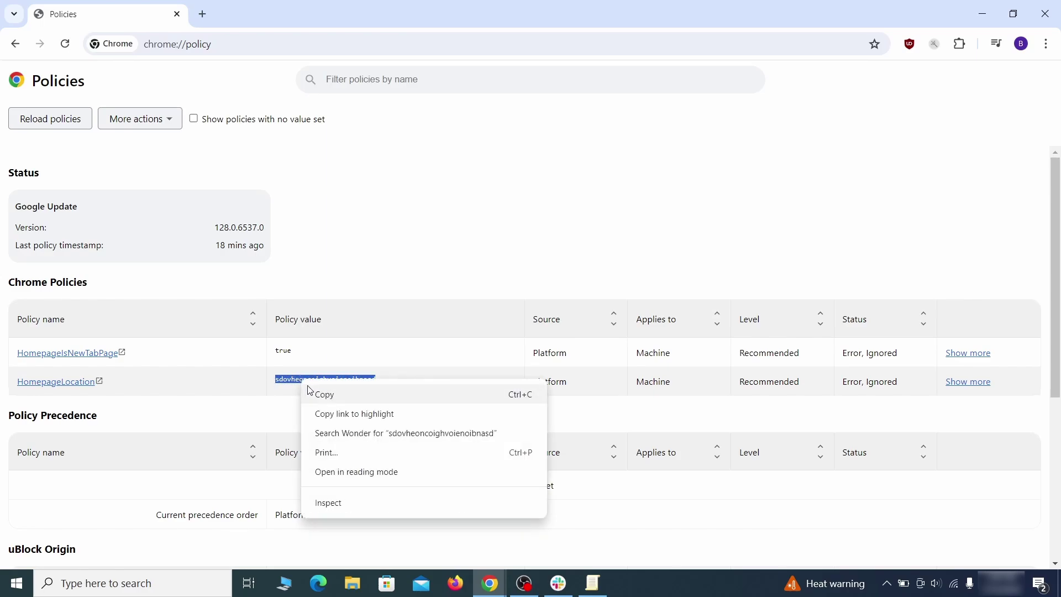
{"action": "left_click", "coordinate": [312, 395]}
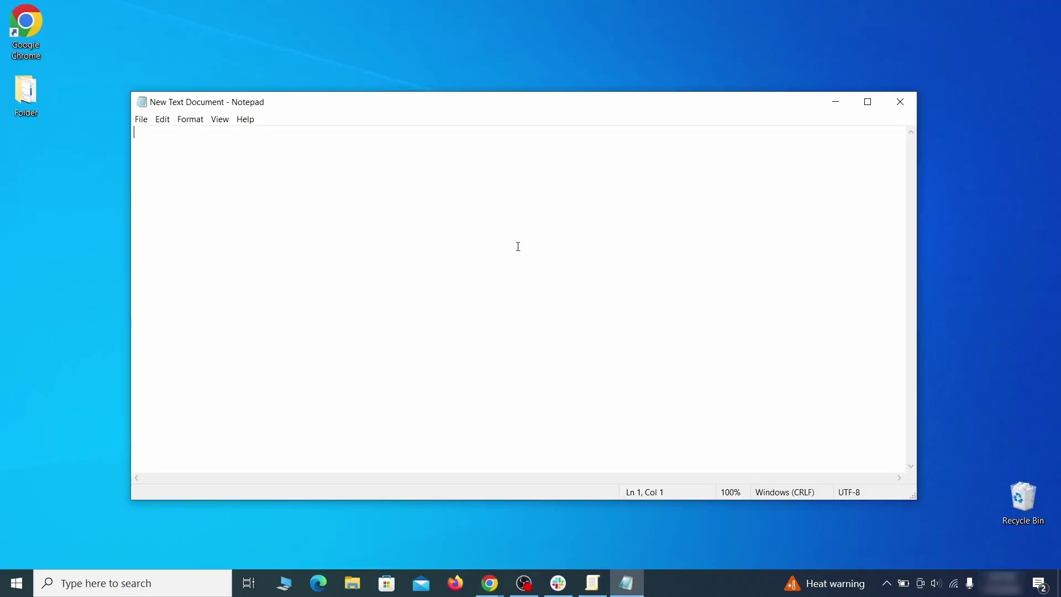
{"action": "right_click", "coordinate": [519, 246]}
{"action": "left_click", "coordinate": [545, 293]}
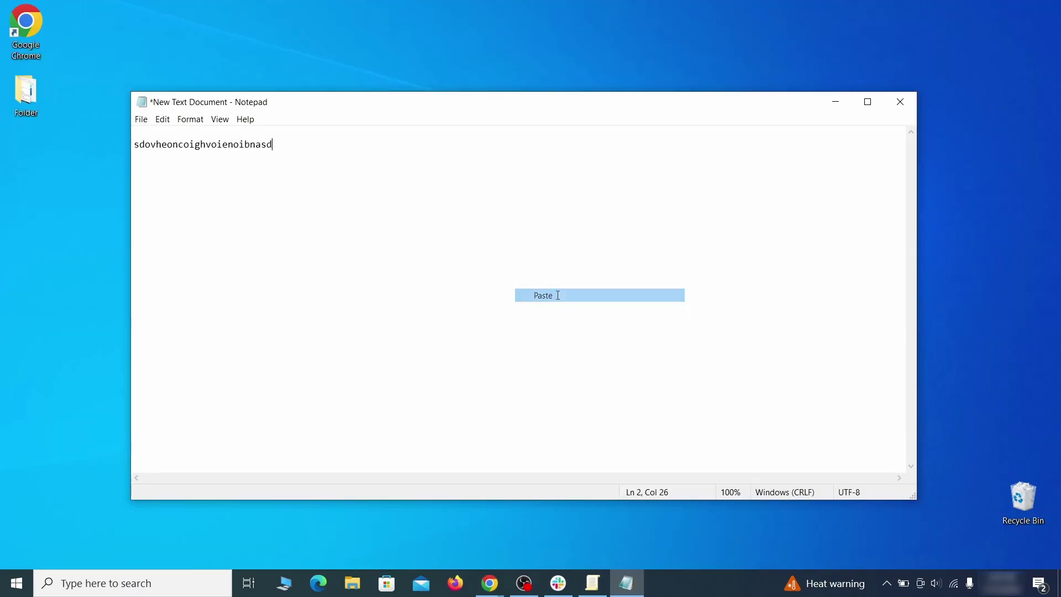
{"action": "left_click", "coordinate": [835, 106]}
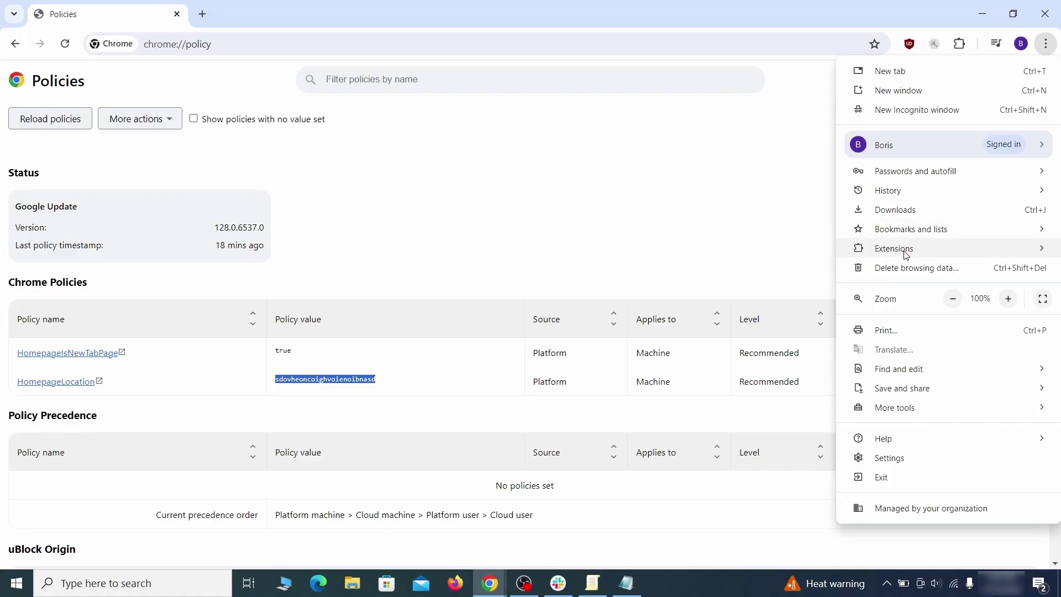
Step: Turn on Developer mode in Manage Extensions and paste the Wonder Search extension ID into Notepad
{"action": "mouse_move", "coordinate": [874, 248]}
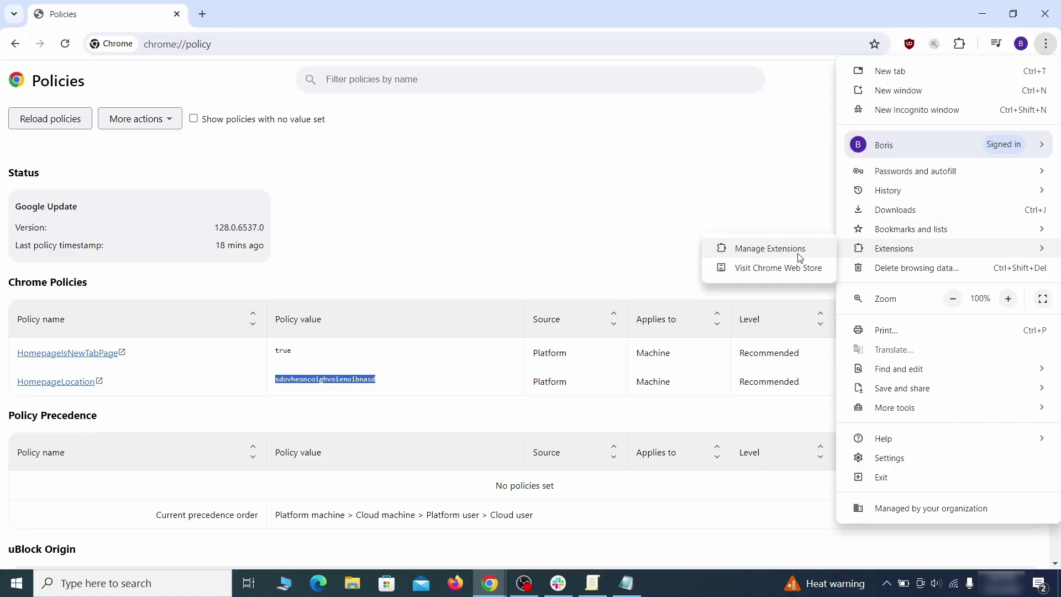
{"action": "left_click", "coordinate": [789, 255]}
{"action": "left_click", "coordinate": [1044, 79]}
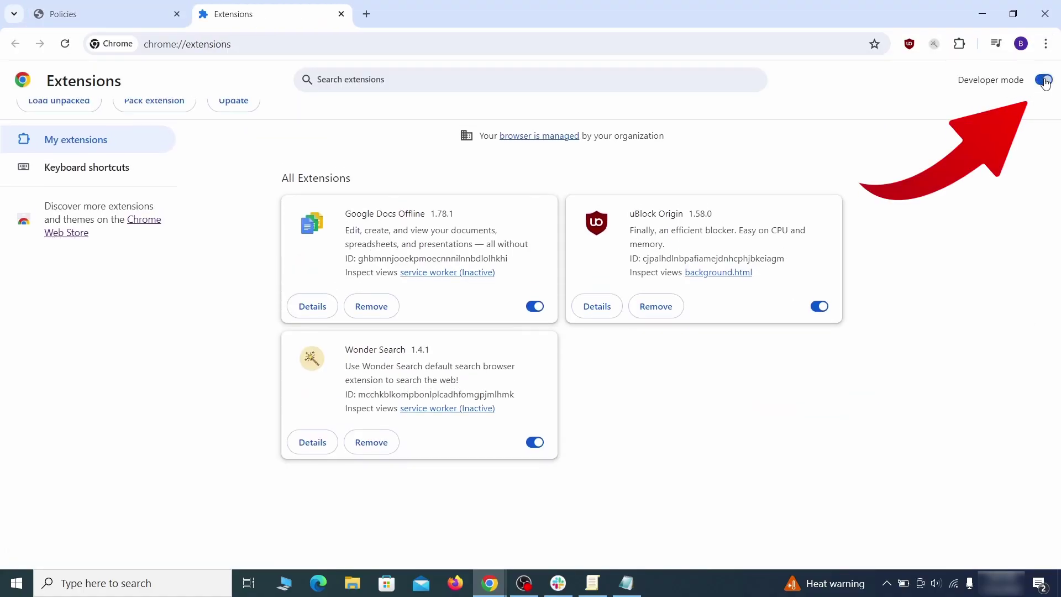
{"action": "left_click_drag", "start_coordinate": [358, 446], "coordinate": [509, 445]}
{"action": "right_click", "coordinate": [503, 445]}
{"action": "left_click", "coordinate": [557, 328]}
{"action": "left_click", "coordinate": [982, 13]}
{"action": "right_click", "coordinate": [313, 218]}
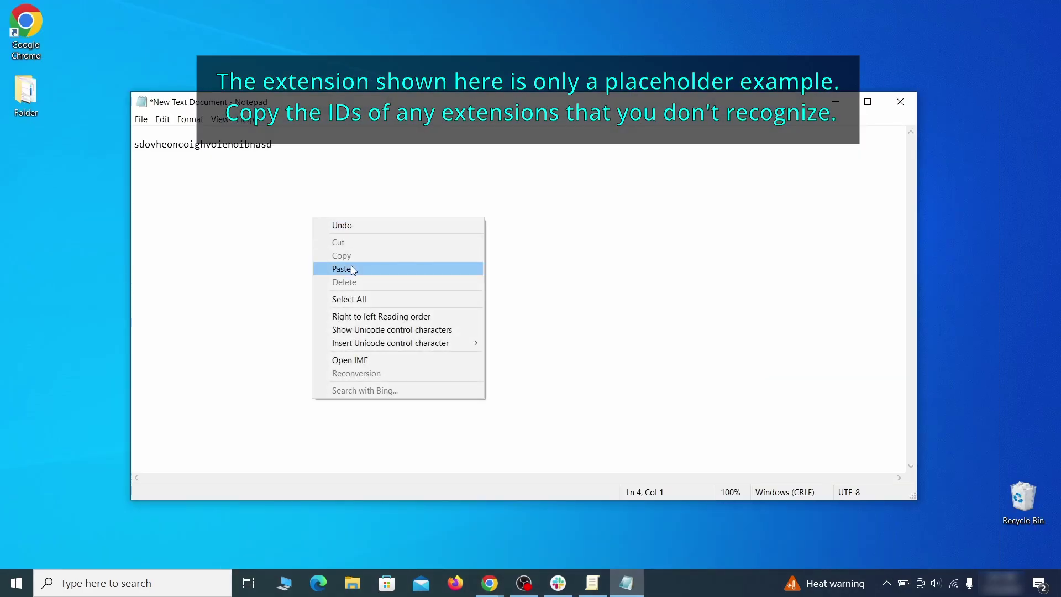
{"action": "left_click", "coordinate": [352, 270]}
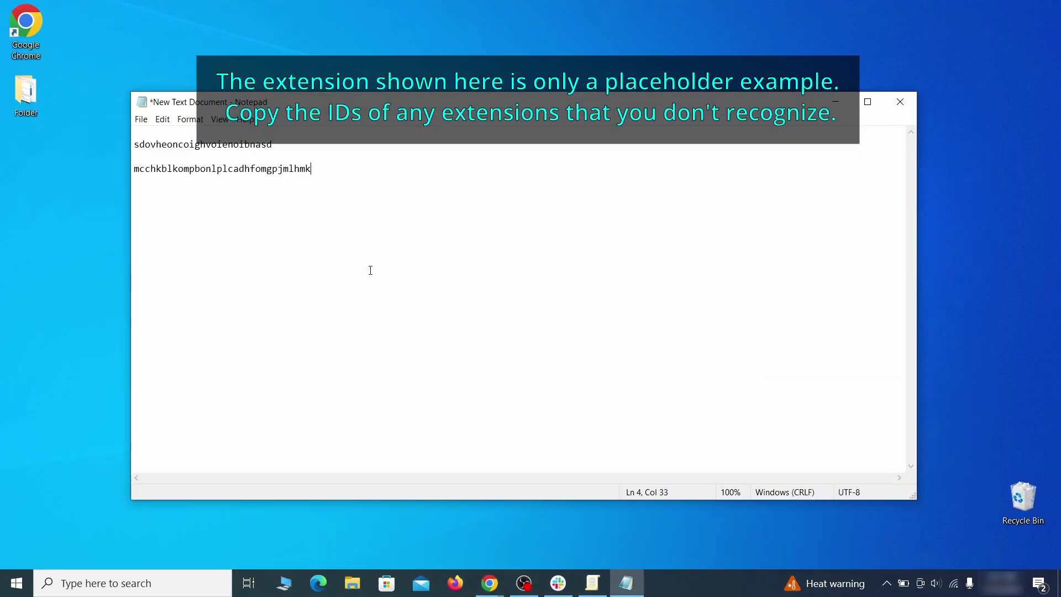
Step: Launch Registry Editor (regedit) as administrator
{"action": "left_click", "coordinate": [833, 104]}
{"action": "left_click", "coordinate": [17, 587]}
{"action": "type", "text": "regedit"}
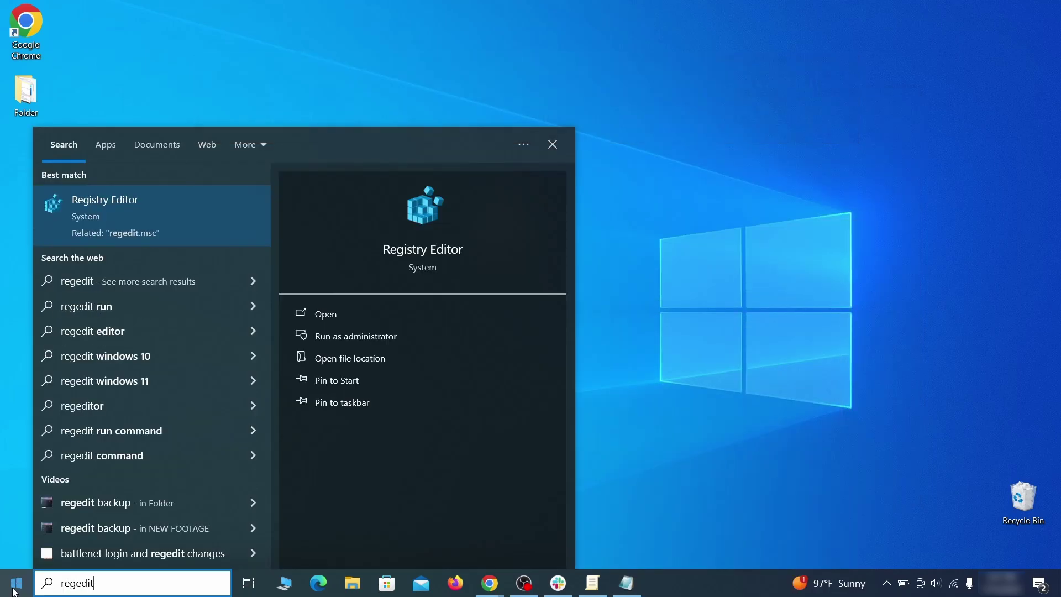
{"action": "right_click", "coordinate": [214, 212]}
{"action": "left_click", "coordinate": [243, 228]}
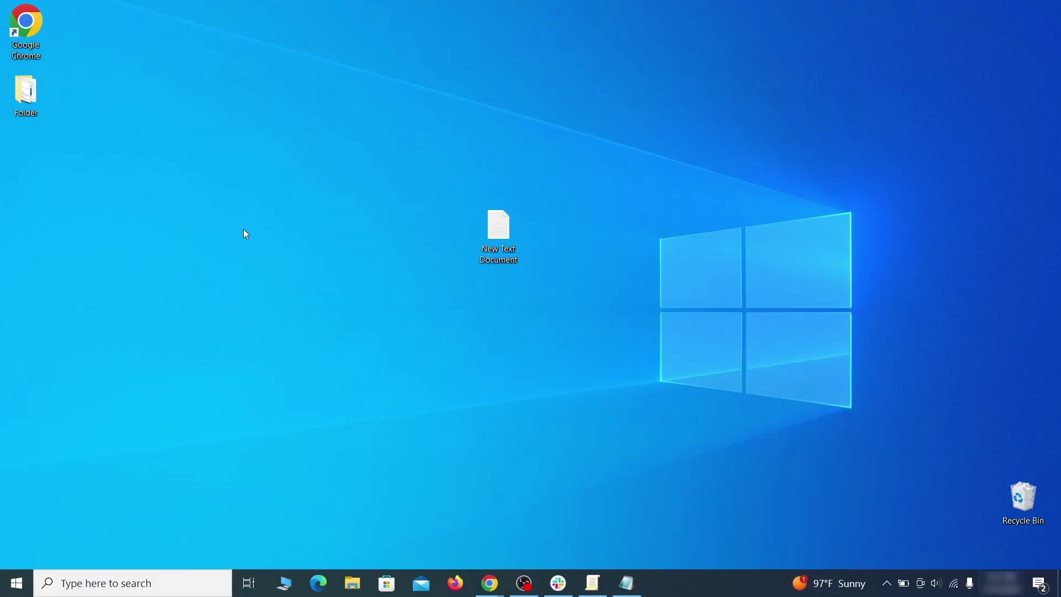
Step: Search the registry for the hijacked homepage value copied from Notepad
{"action": "key", "text": "ctrl+f"}
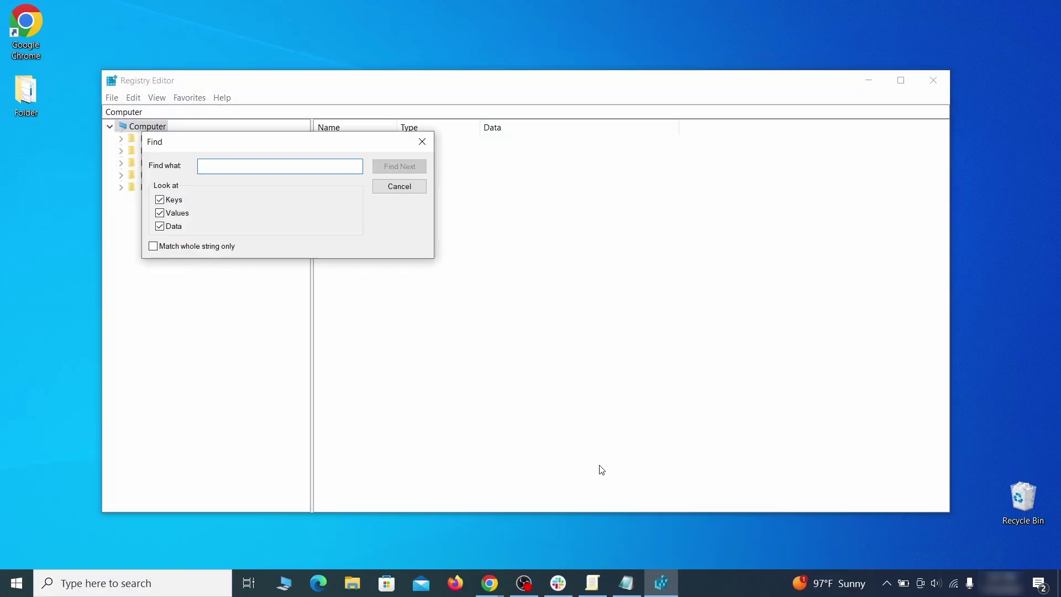
{"action": "left_click", "coordinate": [627, 585]}
{"action": "right_click", "coordinate": [238, 143]}
{"action": "left_click", "coordinate": [266, 188]}
{"action": "left_click", "coordinate": [107, 202]}
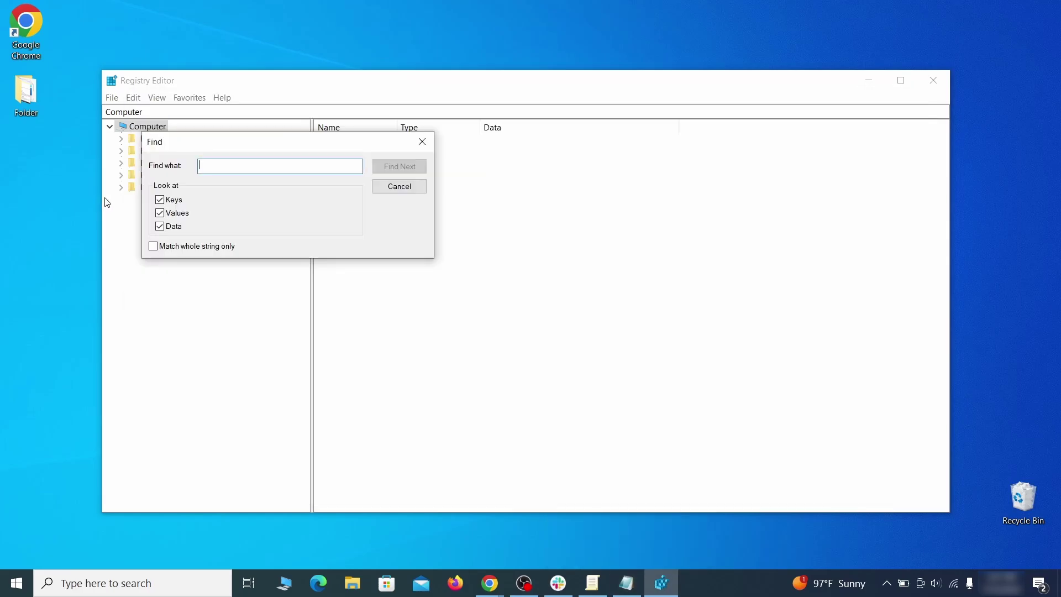
{"action": "right_click", "coordinate": [236, 170]}
{"action": "left_click", "coordinate": [279, 222]}
{"action": "left_click", "coordinate": [409, 167]}
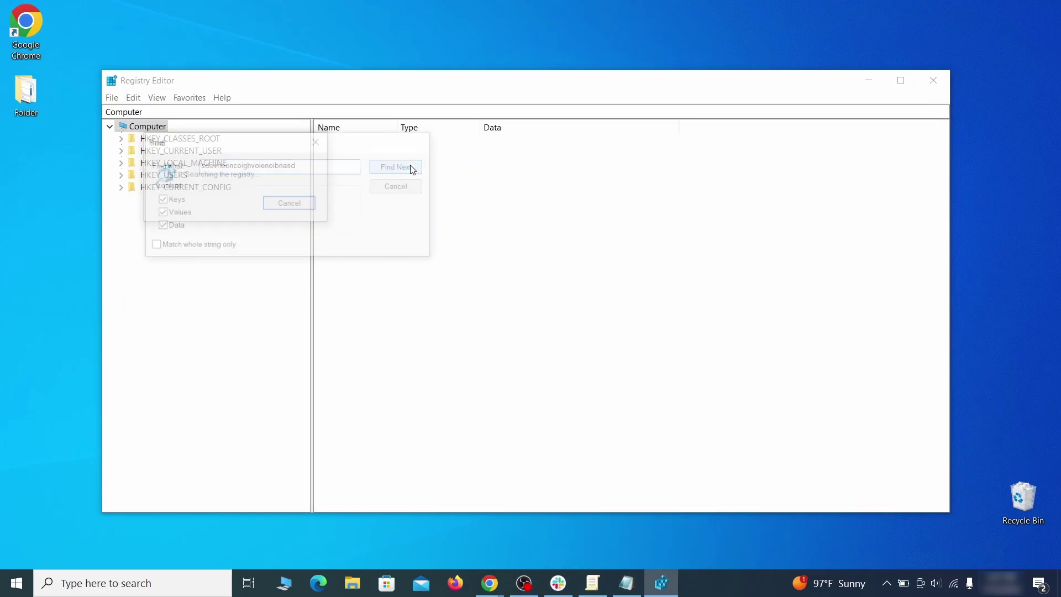
Step: Delete the found Recommended key, then Find Next for further matches
{"action": "right_click", "coordinate": [263, 336]}
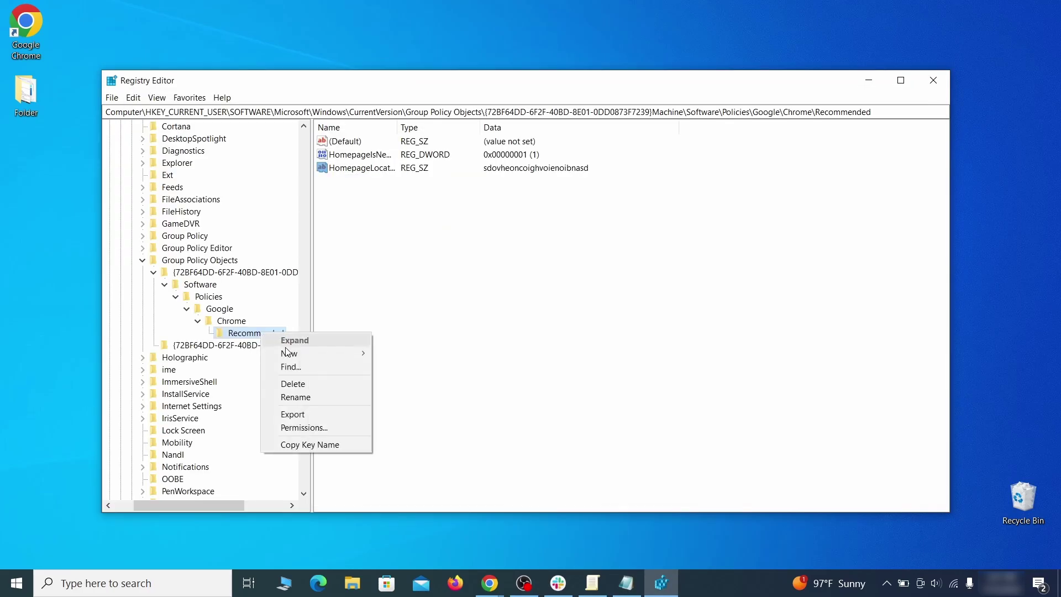
{"action": "left_click", "coordinate": [316, 386]}
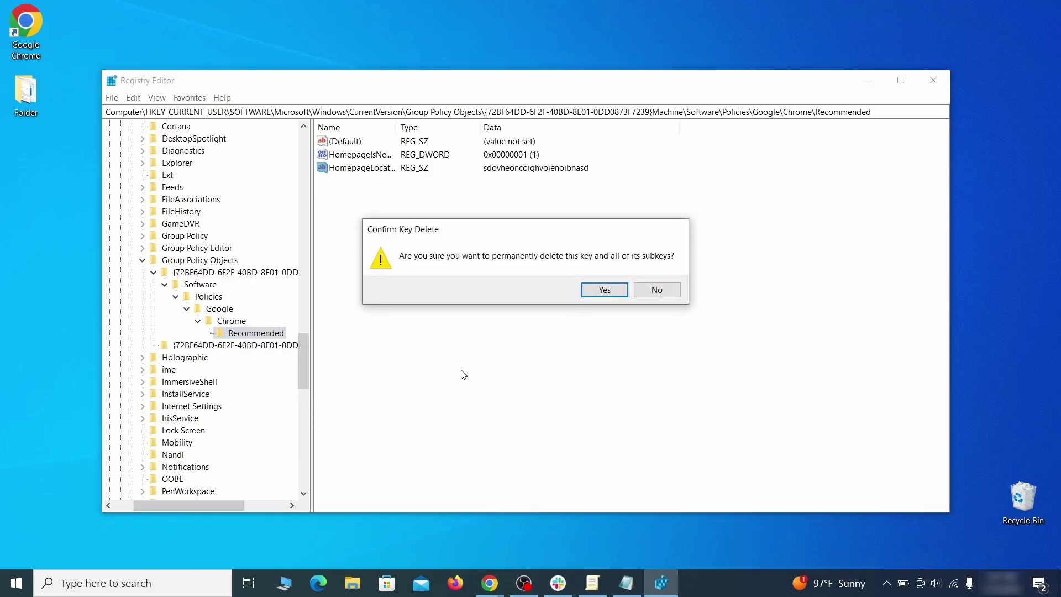
{"action": "left_click", "coordinate": [605, 289]}
{"action": "left_click", "coordinate": [133, 97]}
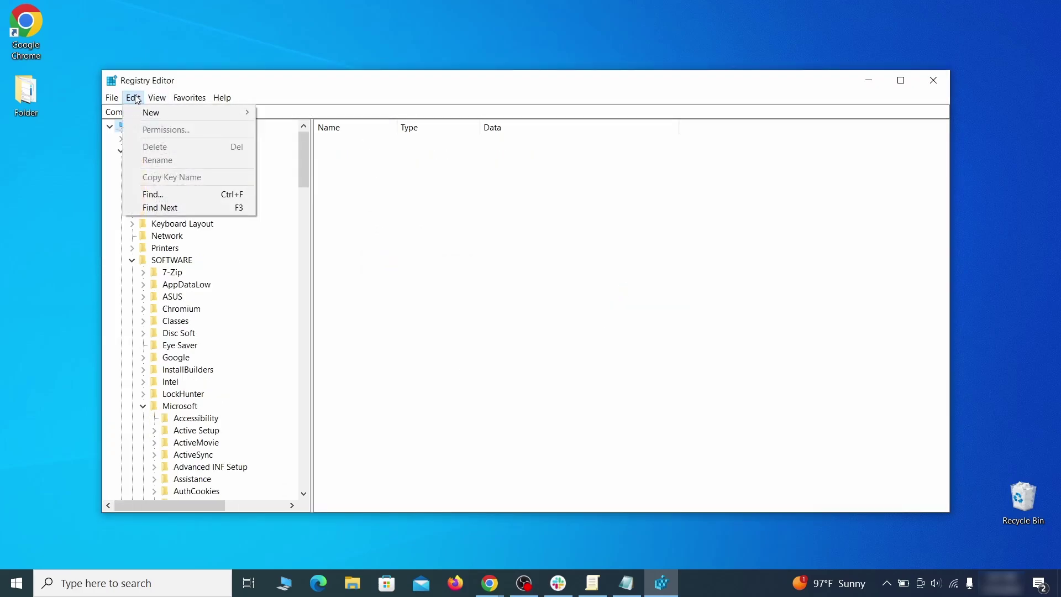
{"action": "left_click", "coordinate": [160, 195]}
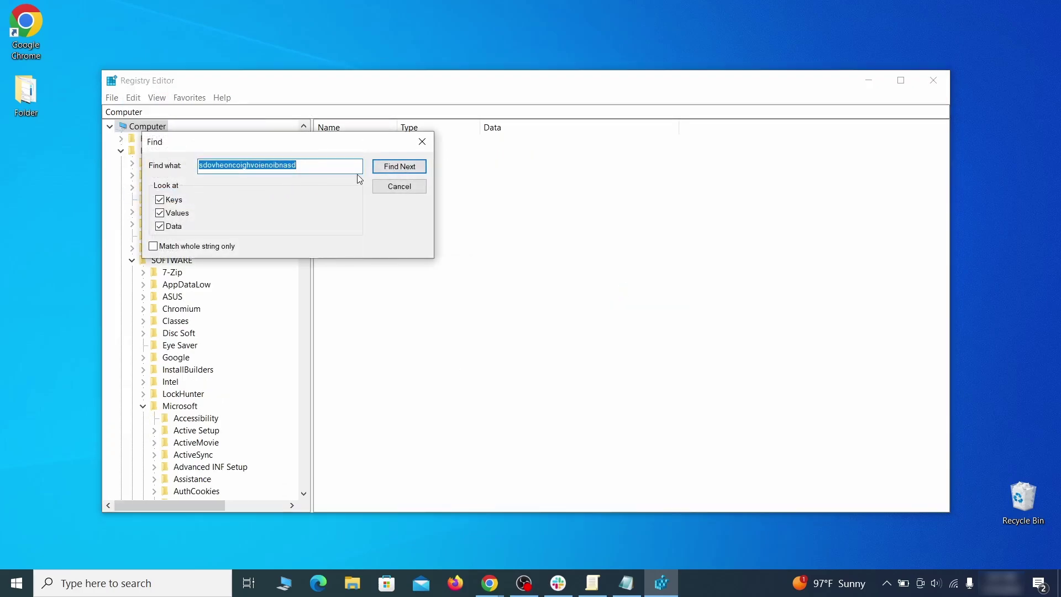
{"action": "left_click", "coordinate": [399, 166]}
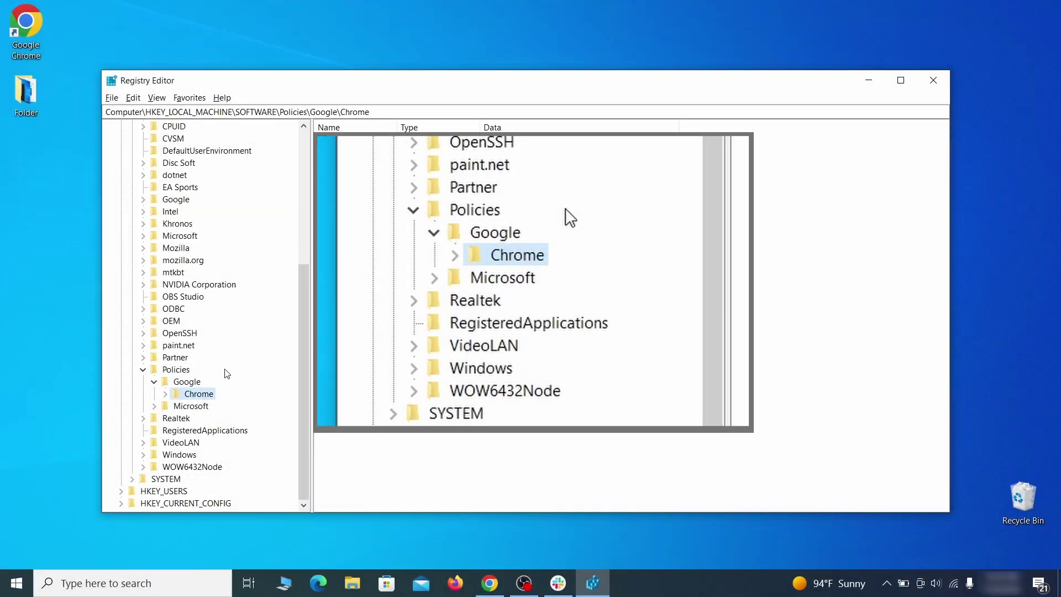
Step: Delete the Chrome key under HKLM\SOFTWARE\Policies\Google and confirm with Yes
{"action": "right_click", "coordinate": [198, 394]}
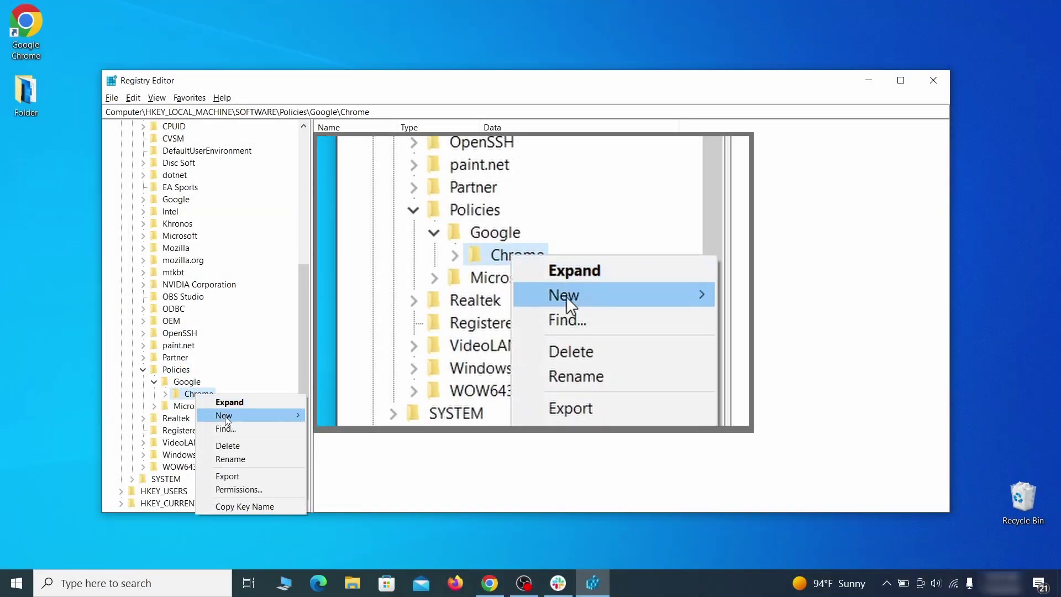
{"action": "left_click", "coordinate": [243, 447]}
{"action": "left_click", "coordinate": [592, 287]}
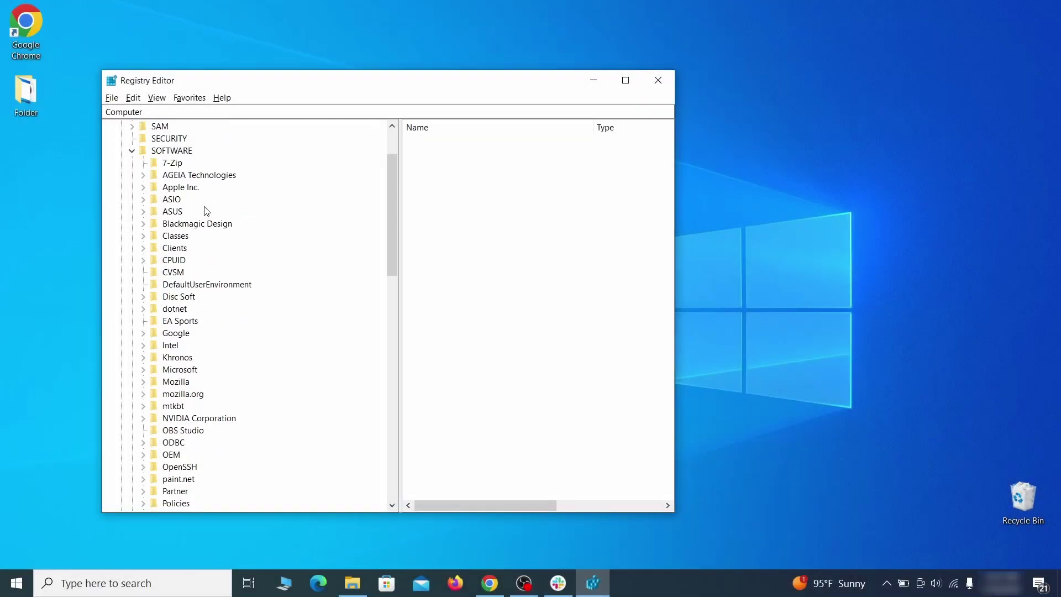
{"action": "left_click_drag", "start_coordinate": [392, 221], "coordinate": [384, 392]}
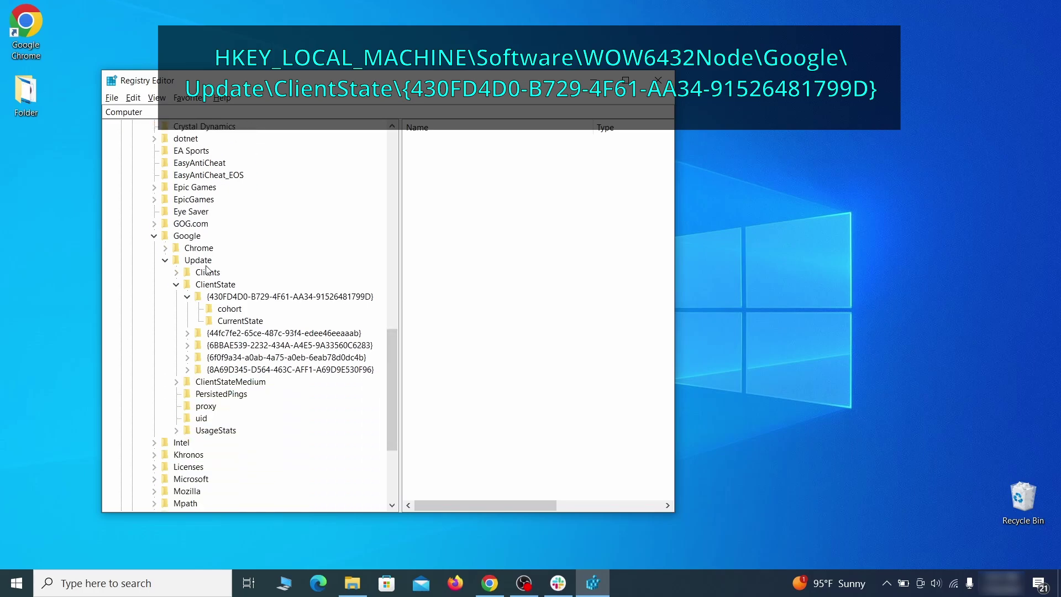
{"action": "left_click", "coordinate": [235, 298]}
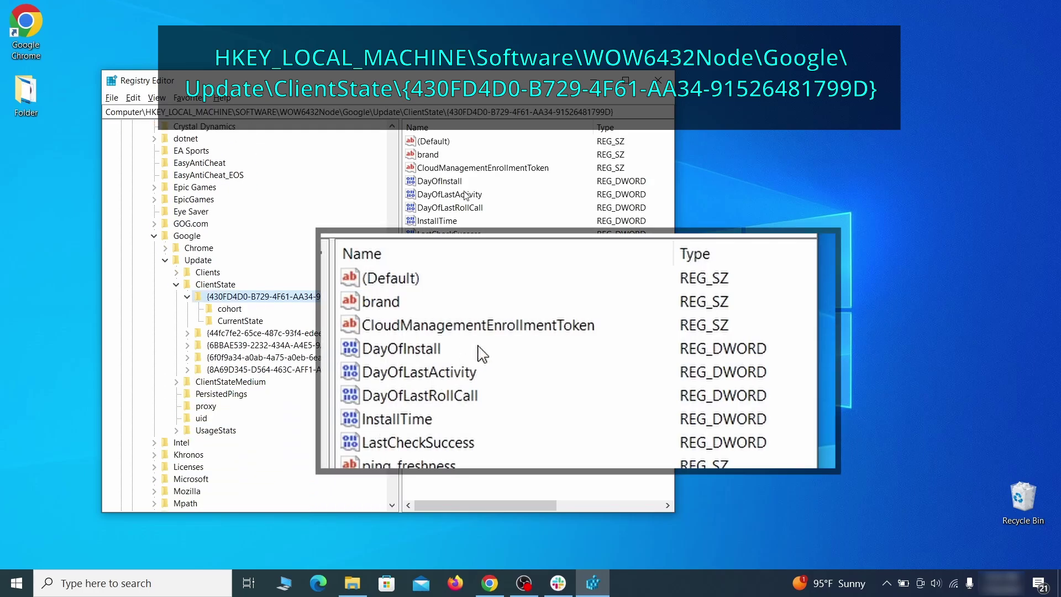
{"action": "right_click", "coordinate": [539, 172]}
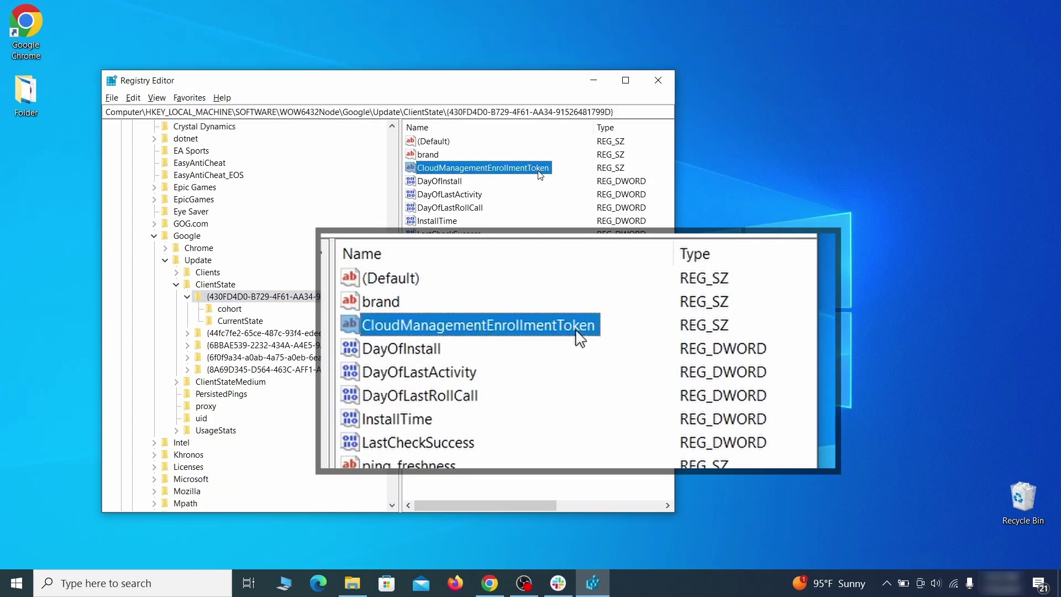
{"action": "left_click", "coordinate": [569, 210]}
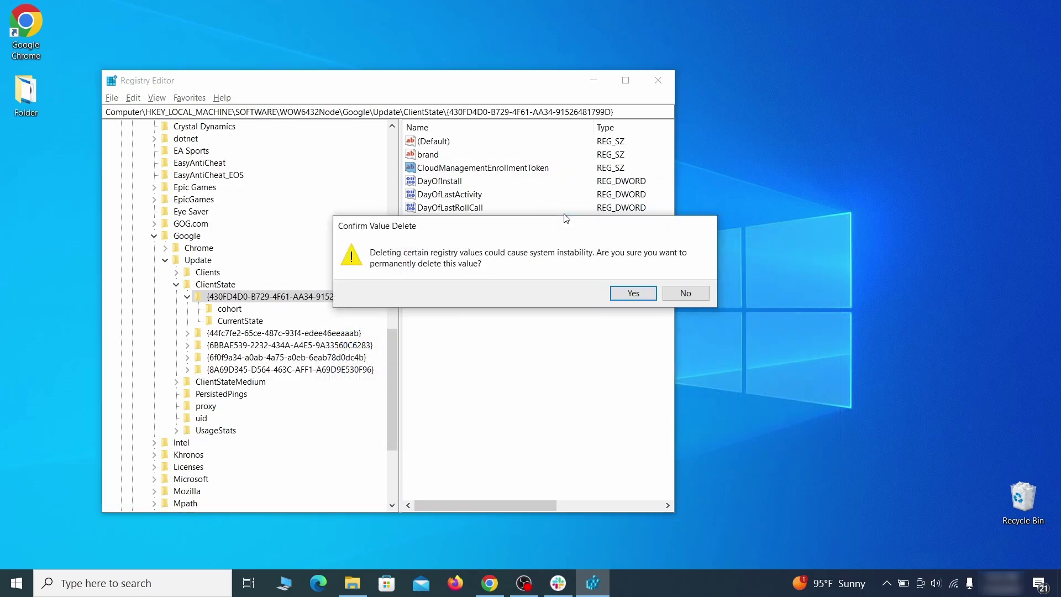
{"action": "left_click", "coordinate": [633, 295]}
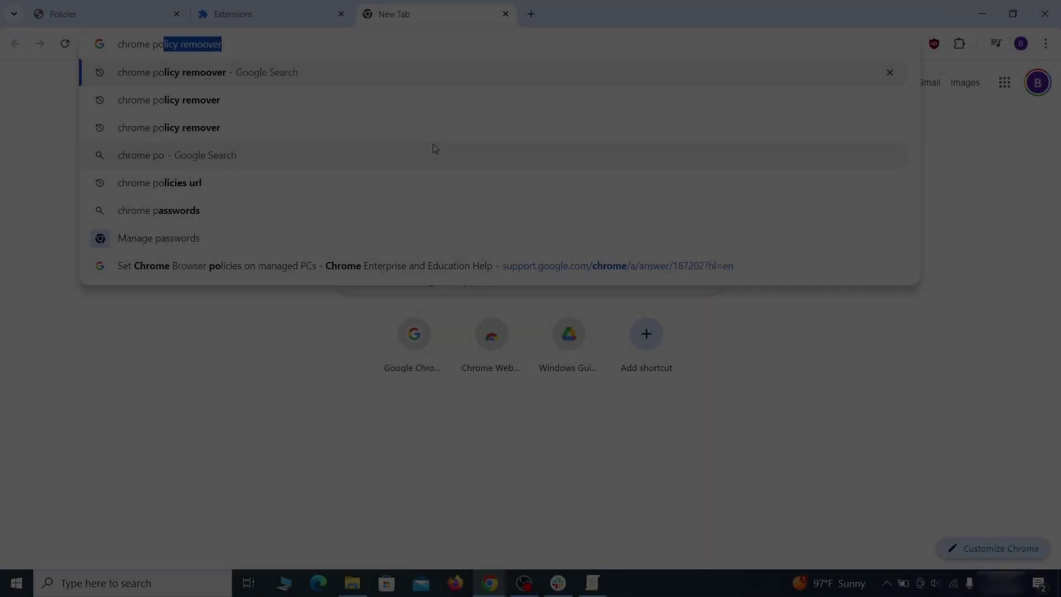
Step: Search 'chrome policy remover' and download delete_chrome_policies.bat via 'Download Now for Windows' on stefanvd.net
{"action": "type", "text": "icy remover"}
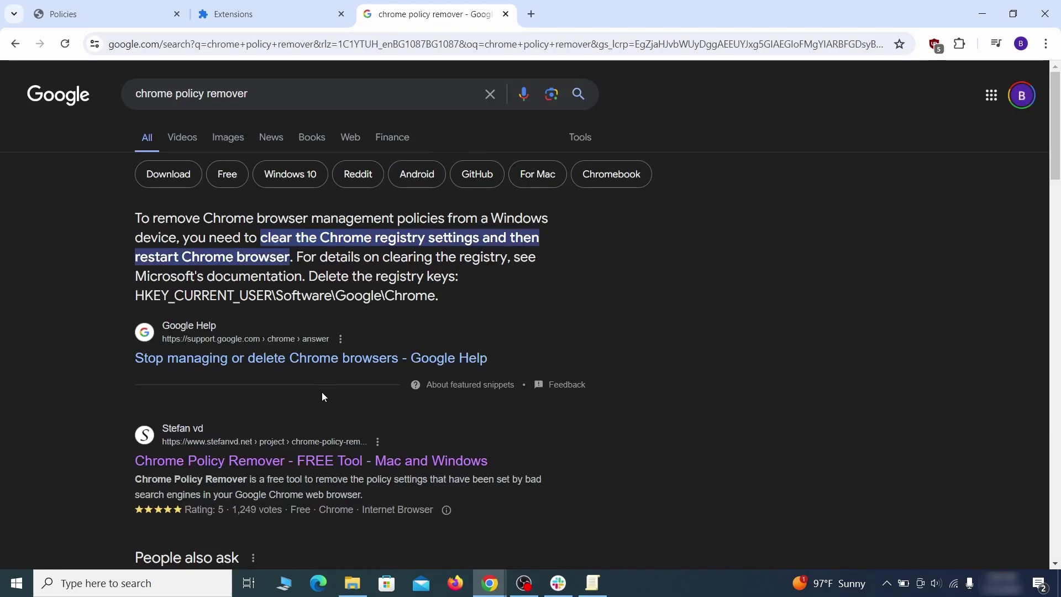
{"action": "left_click", "coordinate": [314, 463]}
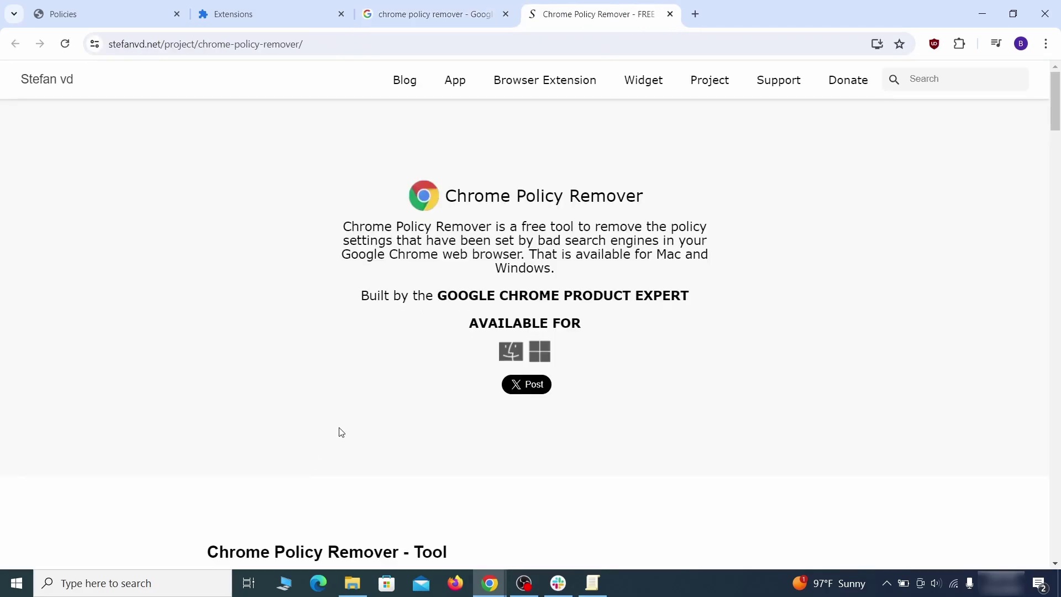
{"action": "scroll", "coordinate": [340, 413], "scroll_direction": "down", "scroll_amount": 5}
{"action": "scroll", "coordinate": [346, 423], "scroll_direction": "down", "scroll_amount": 20}
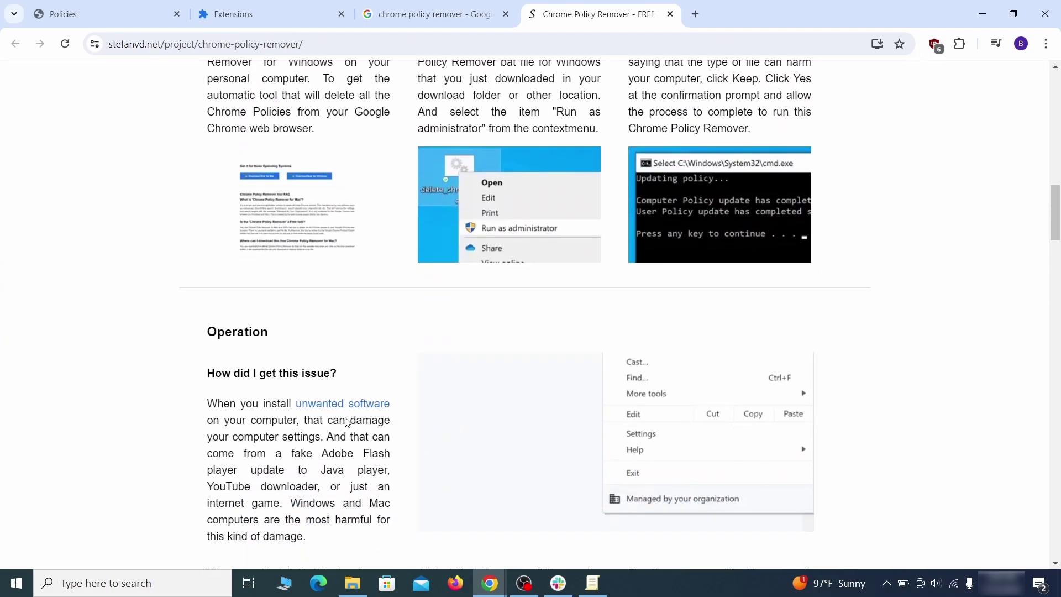
{"action": "scroll", "coordinate": [346, 423], "scroll_direction": "down", "scroll_amount": 12}
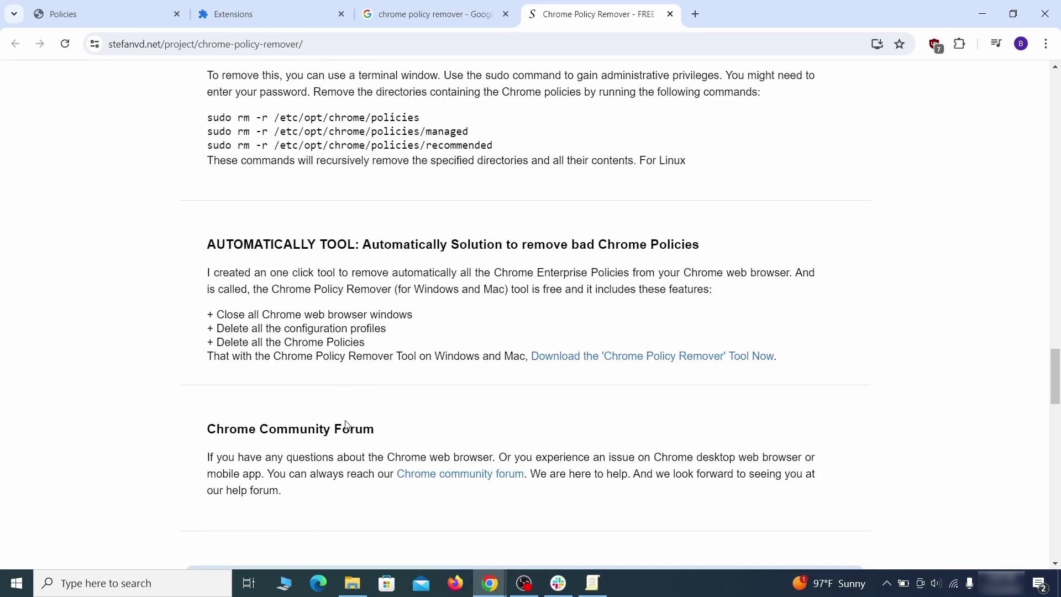
{"action": "scroll", "coordinate": [346, 423], "scroll_direction": "down", "scroll_amount": 10}
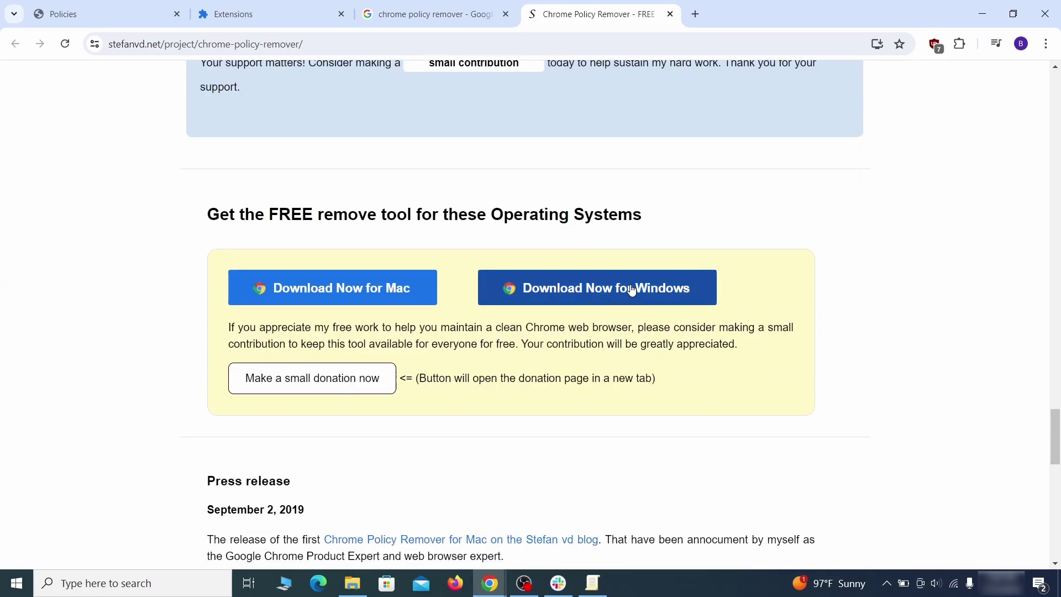
{"action": "left_click", "coordinate": [636, 289]}
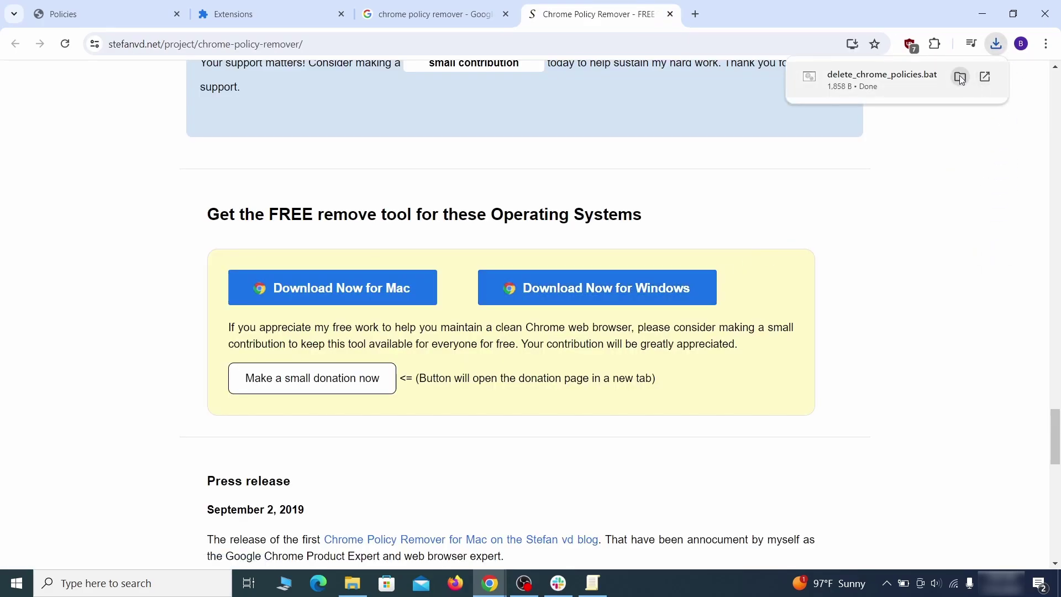
Step: Move delete_chrome_policies.bat from Downloads onto the desktop
{"action": "left_click", "coordinate": [960, 79]}
{"action": "left_click", "coordinate": [982, 14]}
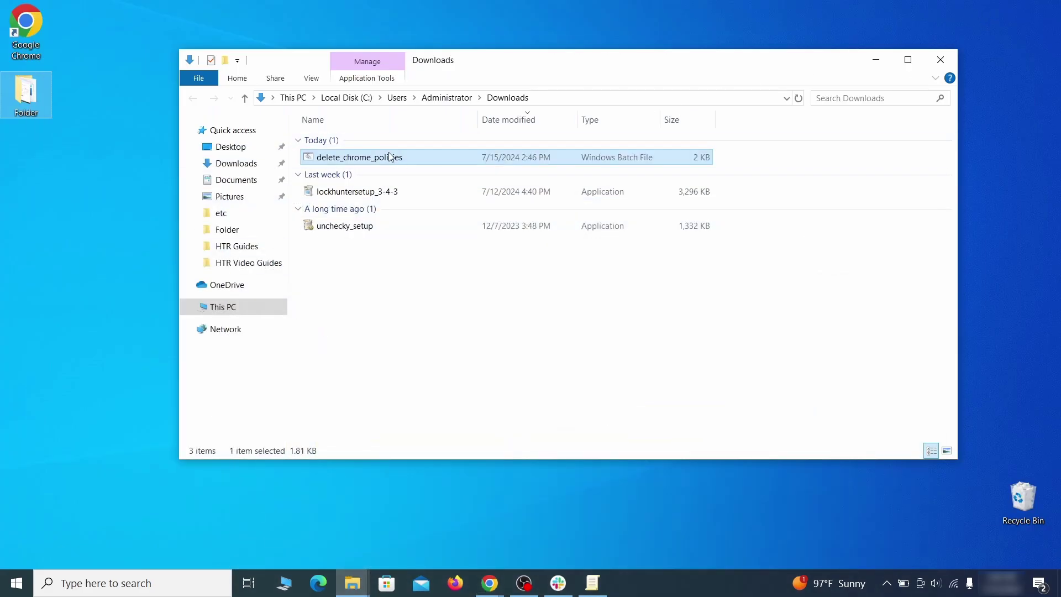
{"action": "left_click_drag", "start_coordinate": [363, 168], "coordinate": [83, 346]}
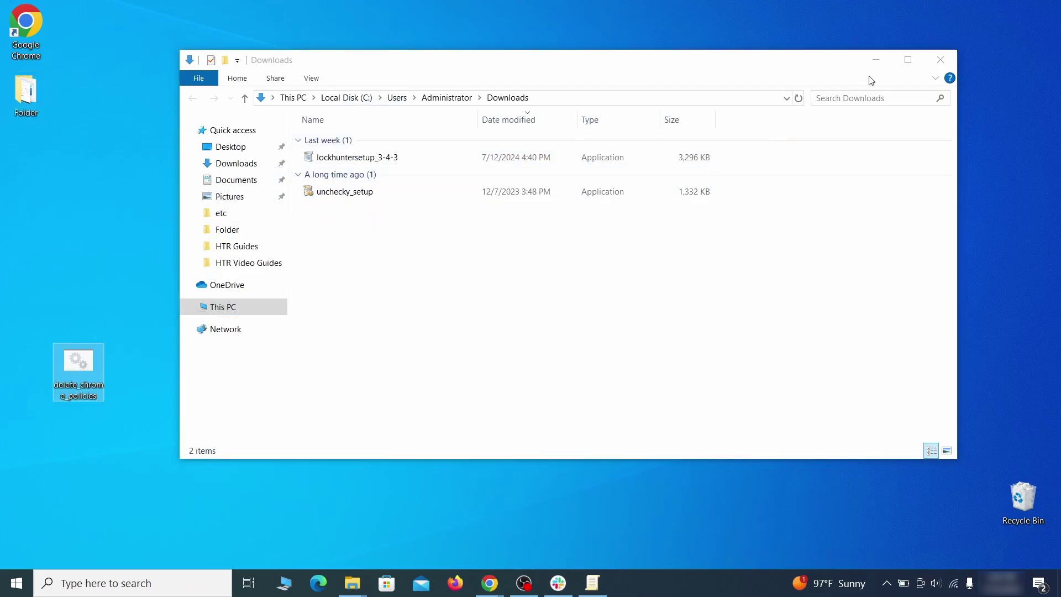
{"action": "left_click", "coordinate": [942, 60]}
{"action": "left_click_drag", "start_coordinate": [512, 217], "coordinate": [554, 231]}
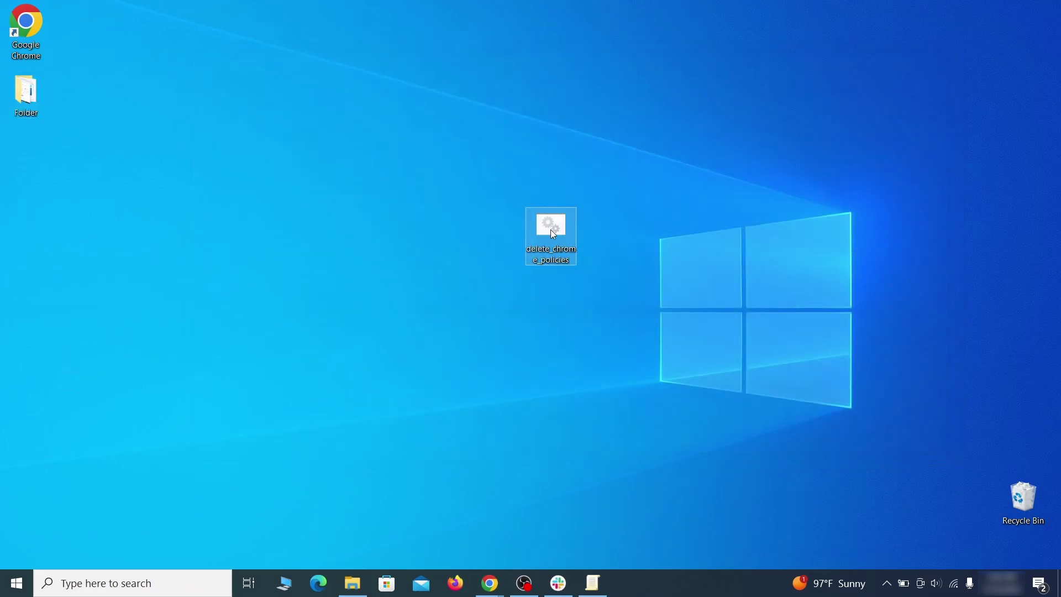
Step: Run delete_chrome_policies.bat as administrator past the SmartScreen warning, then close its finished console
{"action": "right_click", "coordinate": [564, 230]}
{"action": "left_click", "coordinate": [630, 281]}
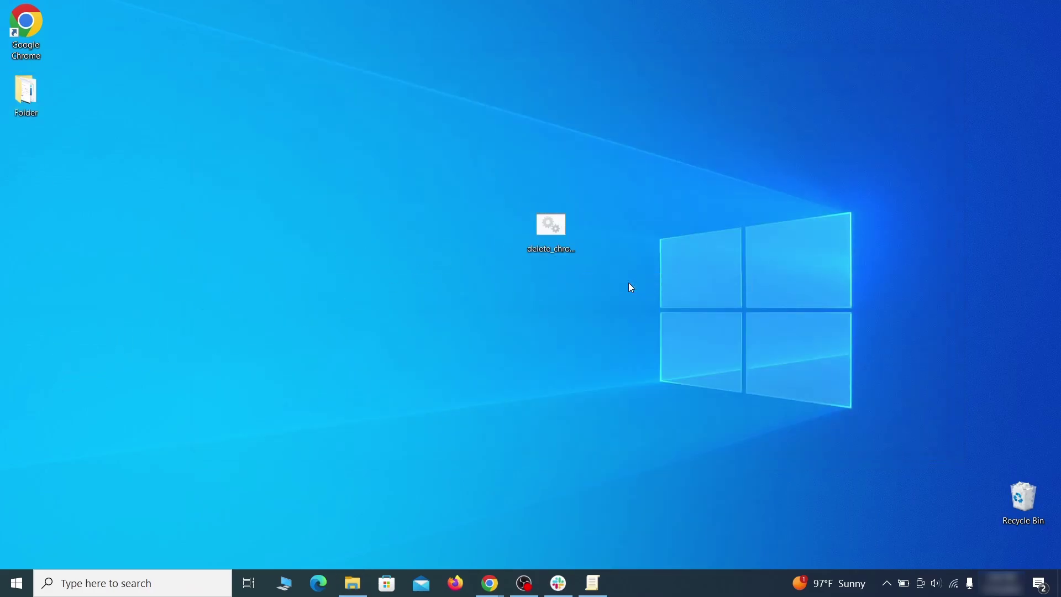
{"action": "left_click", "coordinate": [387, 192]}
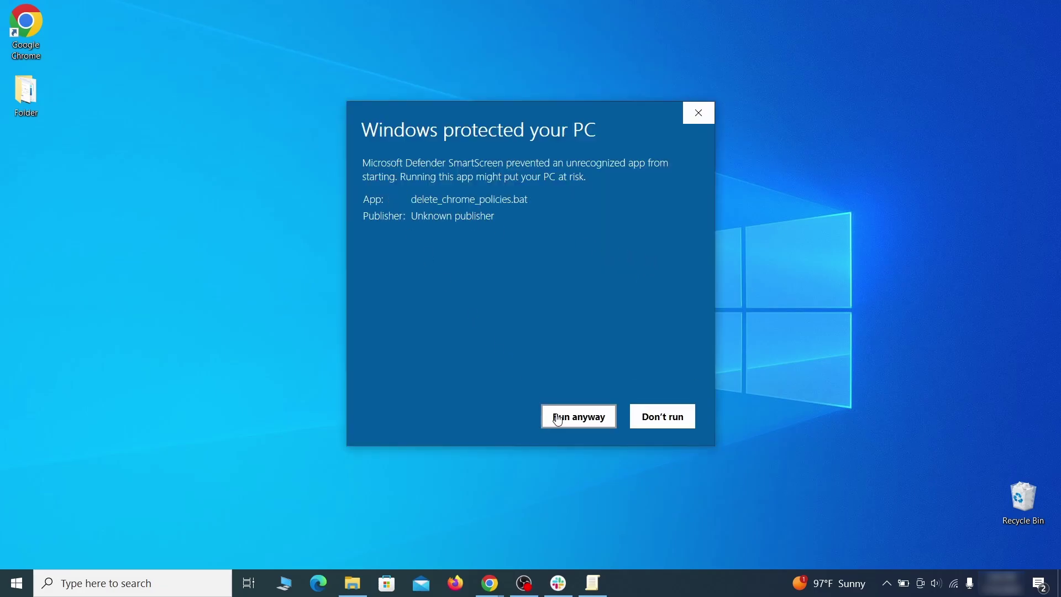
{"action": "left_click", "coordinate": [578, 426]}
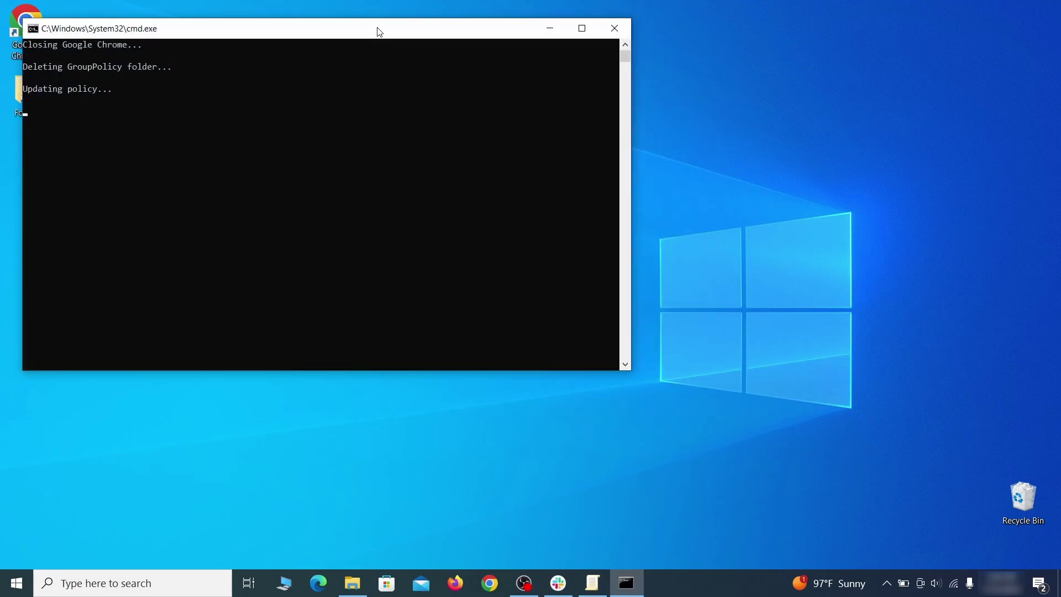
{"action": "left_click_drag", "start_coordinate": [380, 32], "coordinate": [560, 65]}
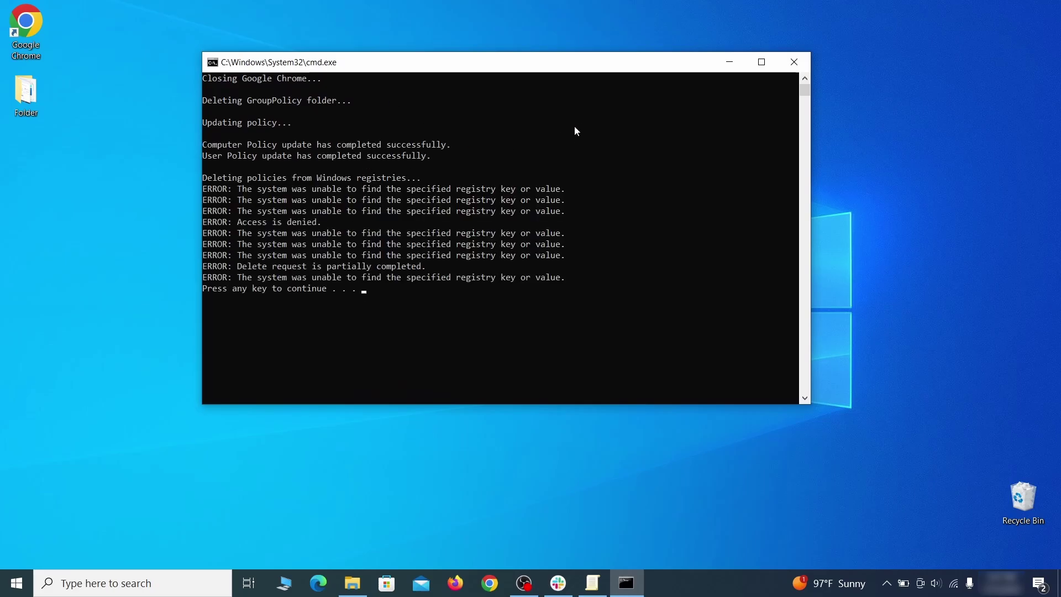
{"action": "left_click", "coordinate": [794, 63]}
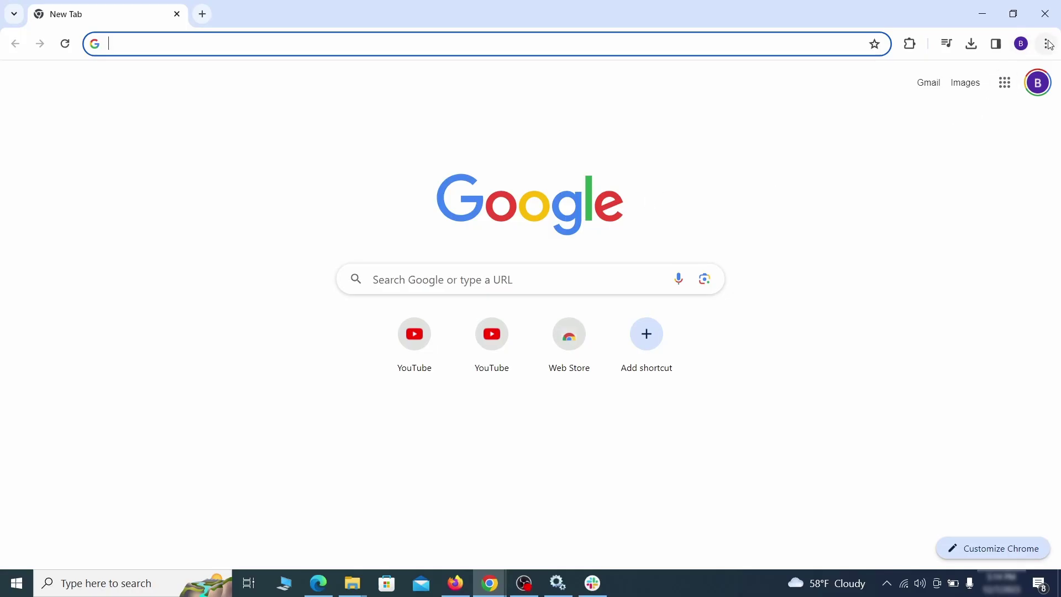
Step: In Manage Extensions, switch off Add to Zola Button and click Remove
{"action": "left_click", "coordinate": [1049, 44]}
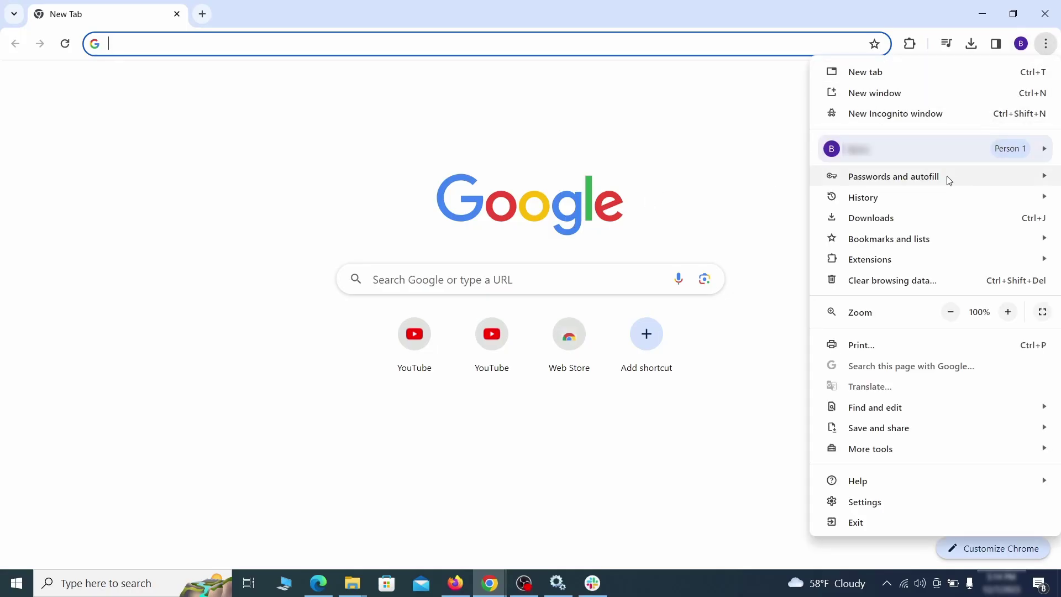
{"action": "mouse_move", "coordinate": [883, 261]}
{"action": "left_click", "coordinate": [781, 263]}
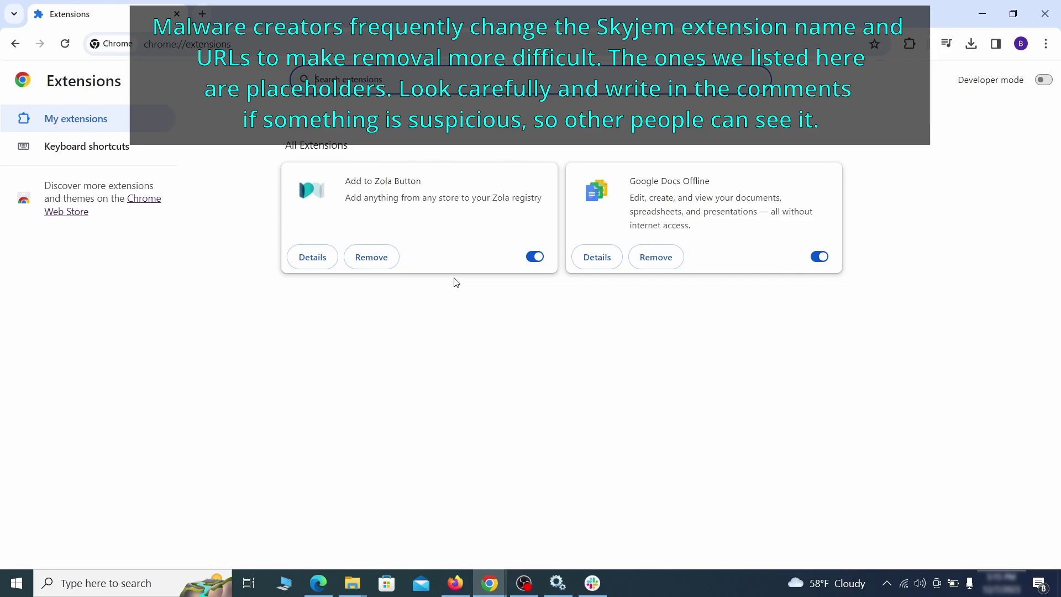
{"action": "left_click", "coordinate": [532, 260]}
{"action": "left_click", "coordinate": [384, 263]}
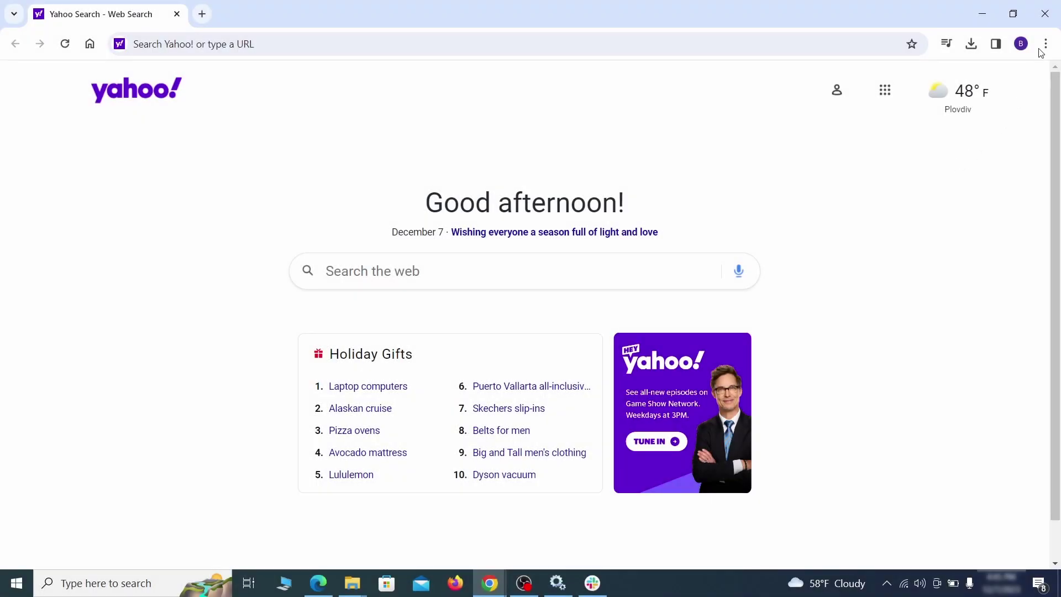
Step: Clear all data on the Advanced tab of Clear browsing data under Privacy and security
{"action": "left_click", "coordinate": [1046, 44]}
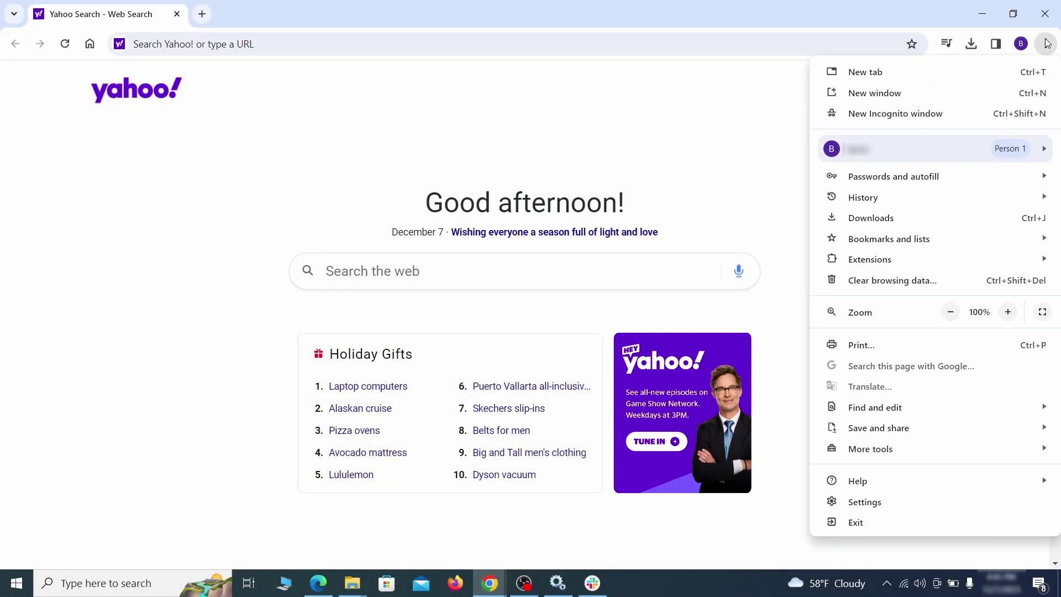
{"action": "left_click", "coordinate": [858, 501]}
{"action": "left_click", "coordinate": [123, 173]}
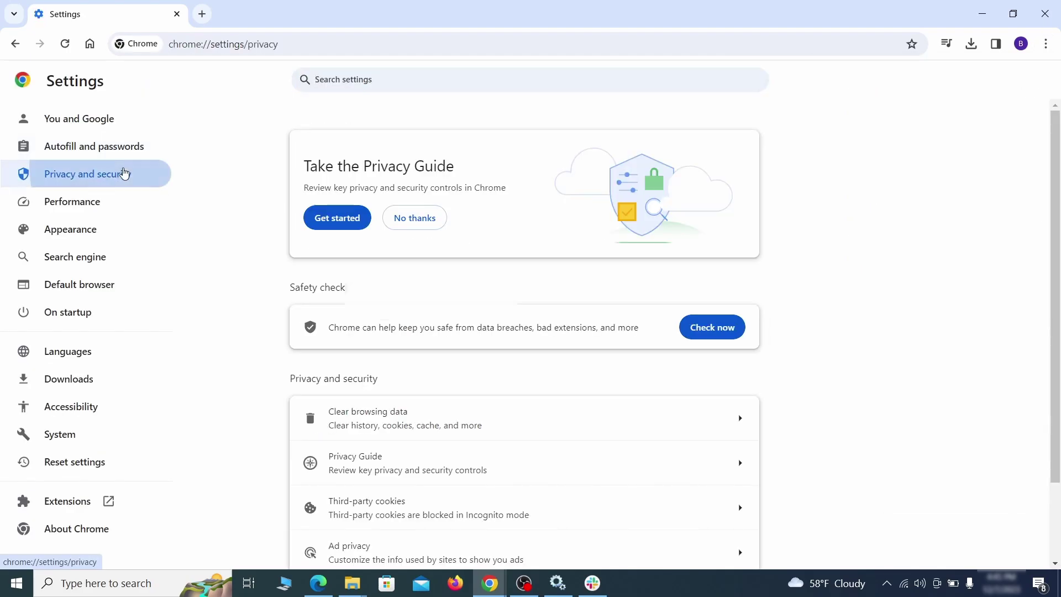
{"action": "scroll", "coordinate": [845, 365], "scroll_direction": "down", "scroll_amount": 1}
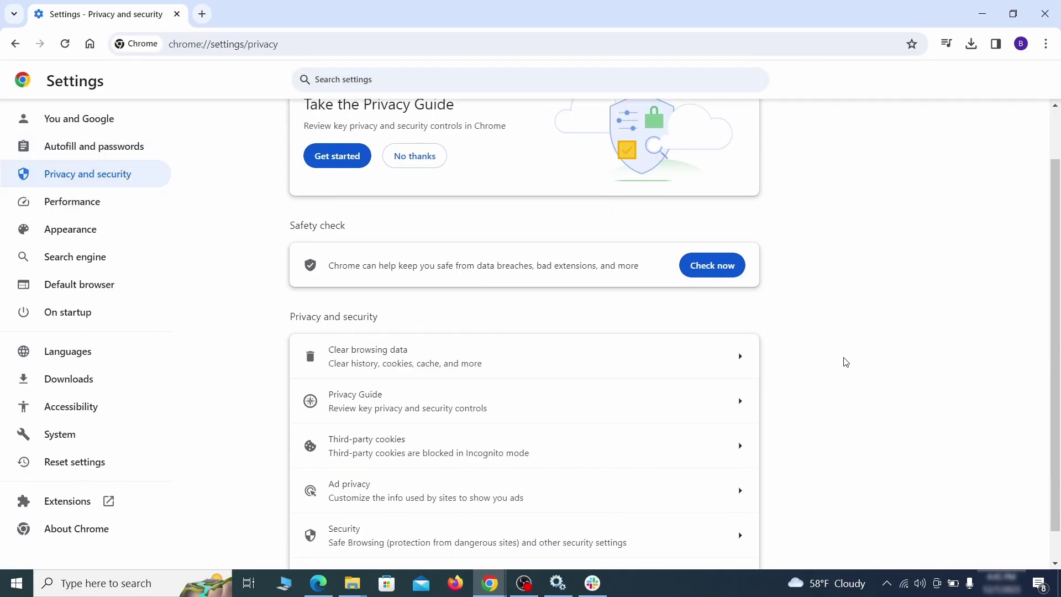
{"action": "left_click", "coordinate": [693, 358]}
{"action": "left_click", "coordinate": [481, 207]}
{"action": "left_click", "coordinate": [591, 200]}
{"action": "scroll", "coordinate": [536, 315], "scroll_direction": "down", "scroll_amount": 2}
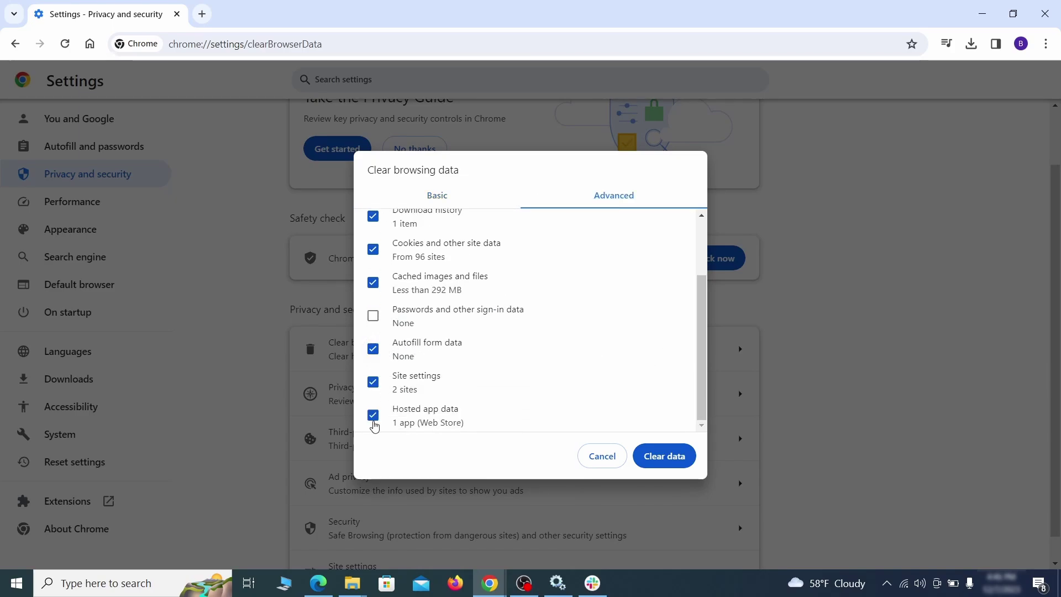
{"action": "left_click", "coordinate": [673, 462]}
Step: Remove ExampleRougeURL.com from the notification and third-party cookie exceptions in Site settings
{"action": "scroll", "coordinate": [796, 362], "scroll_direction": "down", "scroll_amount": 1}
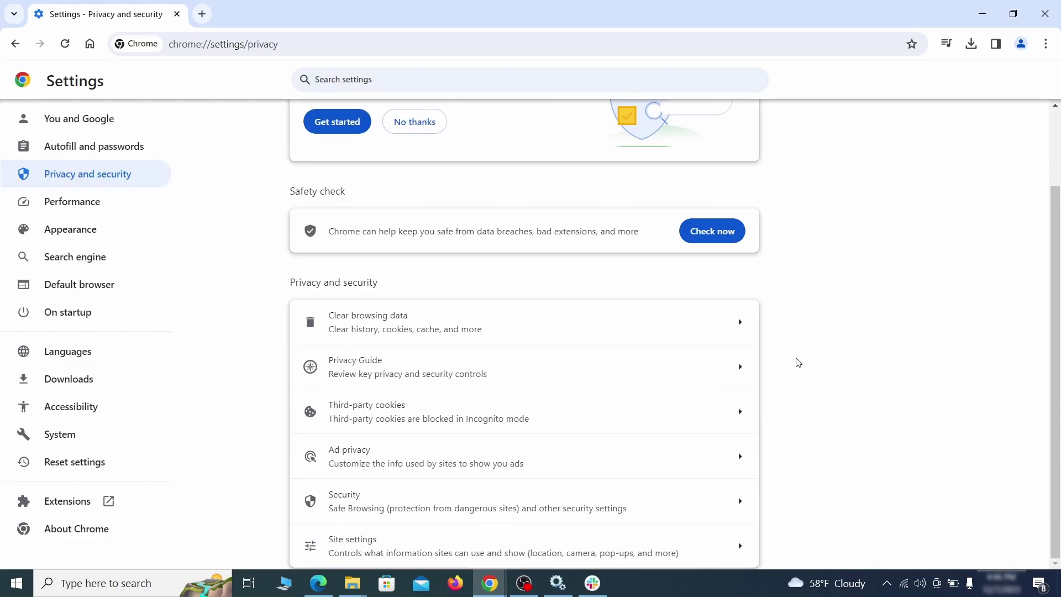
{"action": "left_click", "coordinate": [516, 542]}
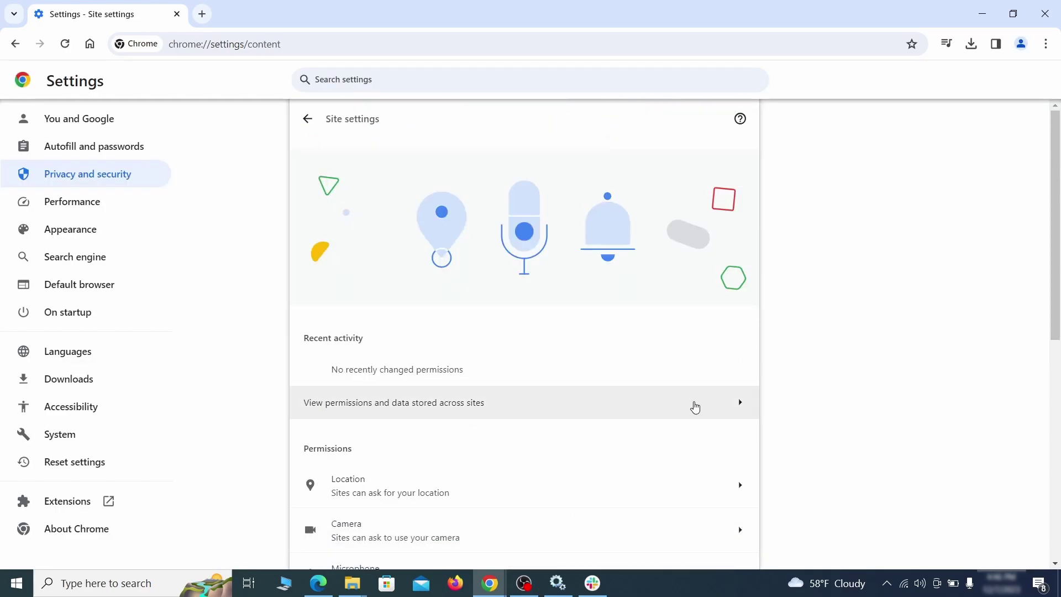
{"action": "scroll", "coordinate": [760, 336], "scroll_direction": "down", "scroll_amount": 4}
{"action": "scroll", "coordinate": [780, 321], "scroll_direction": "down", "scroll_amount": 1}
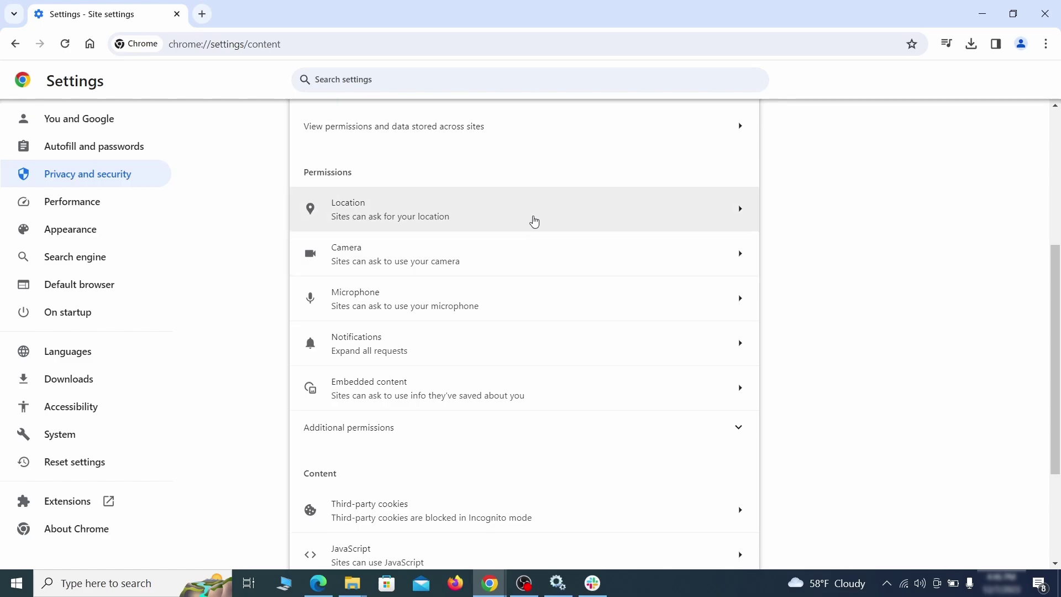
{"action": "left_click", "coordinate": [534, 219]}
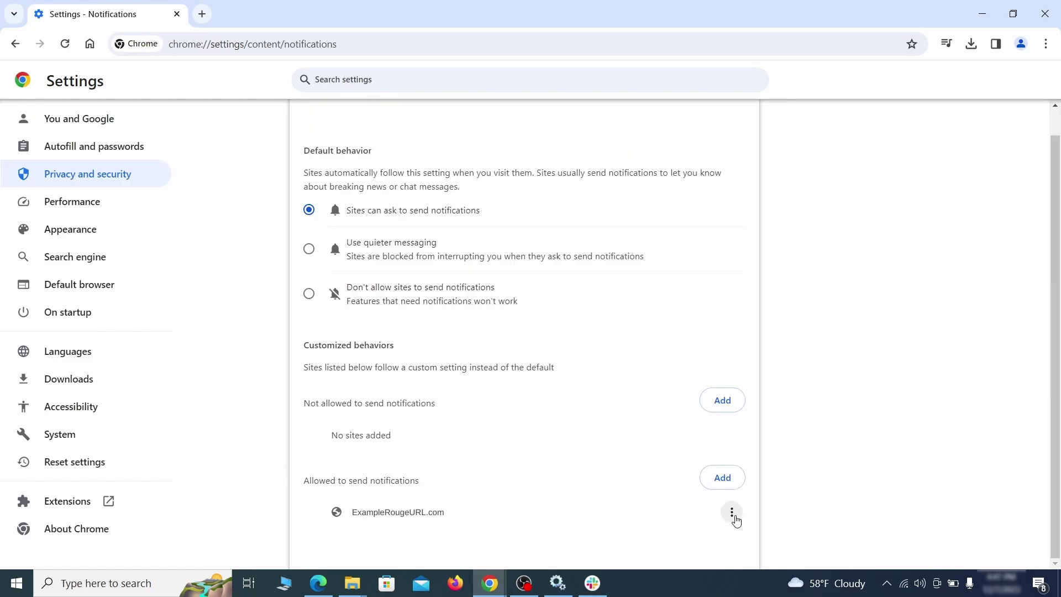
{"action": "left_click", "coordinate": [732, 514]}
{"action": "left_click", "coordinate": [698, 509]}
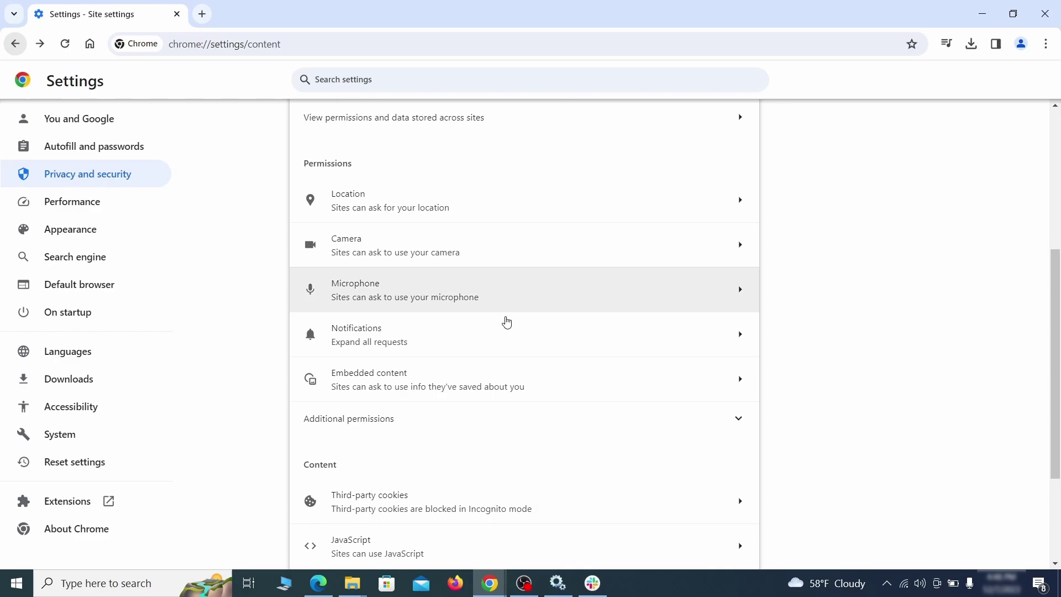
{"action": "scroll", "coordinate": [553, 343], "scroll_direction": "down", "scroll_amount": 2}
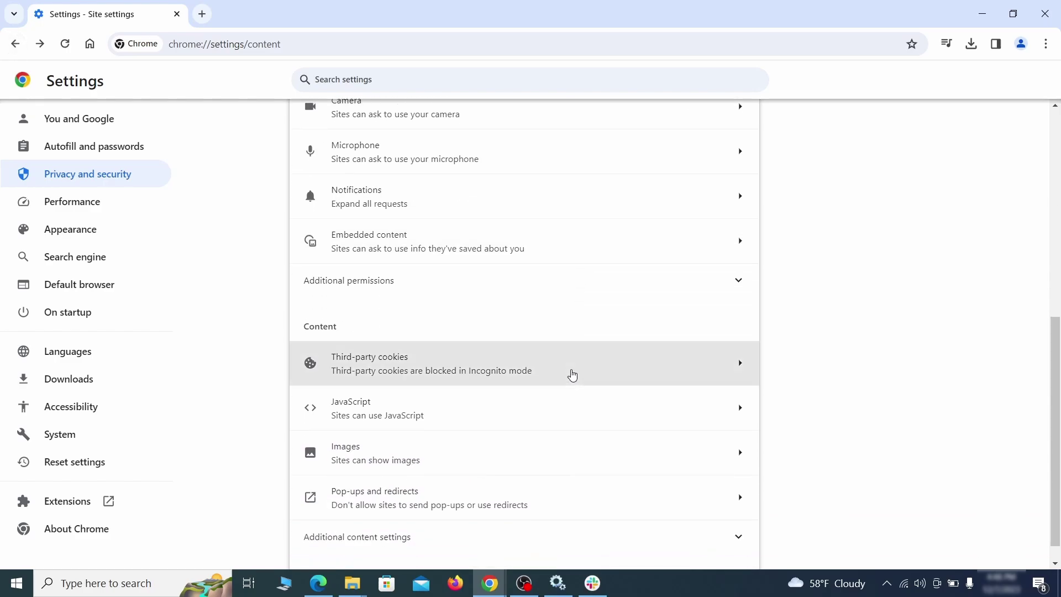
{"action": "left_click", "coordinate": [568, 374]}
{"action": "scroll", "coordinate": [583, 403], "scroll_direction": "down", "scroll_amount": 5}
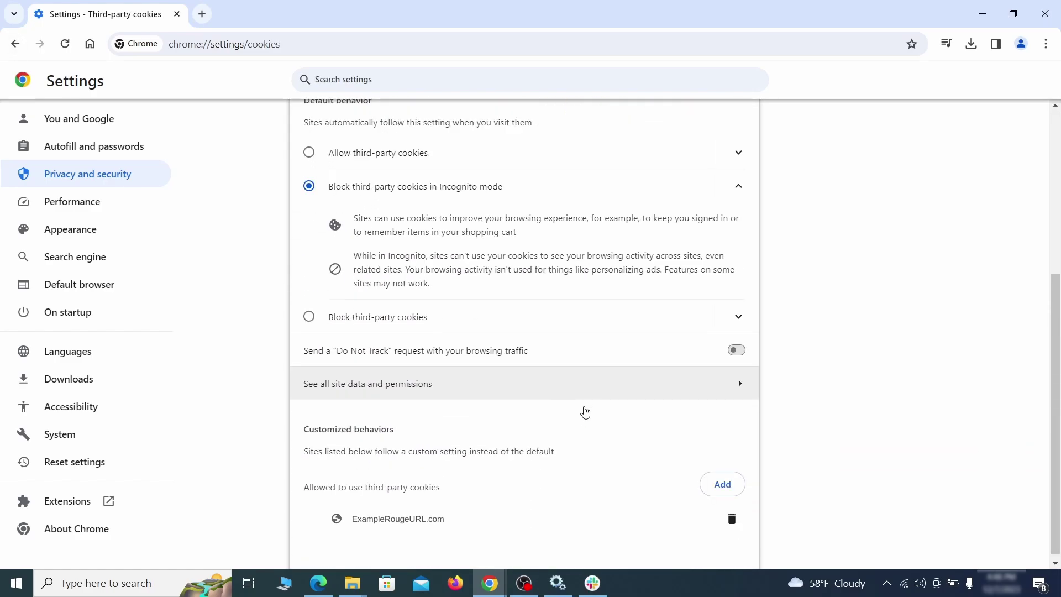
{"action": "left_click", "coordinate": [732, 520]}
{"action": "key", "text": "alt+Left"}
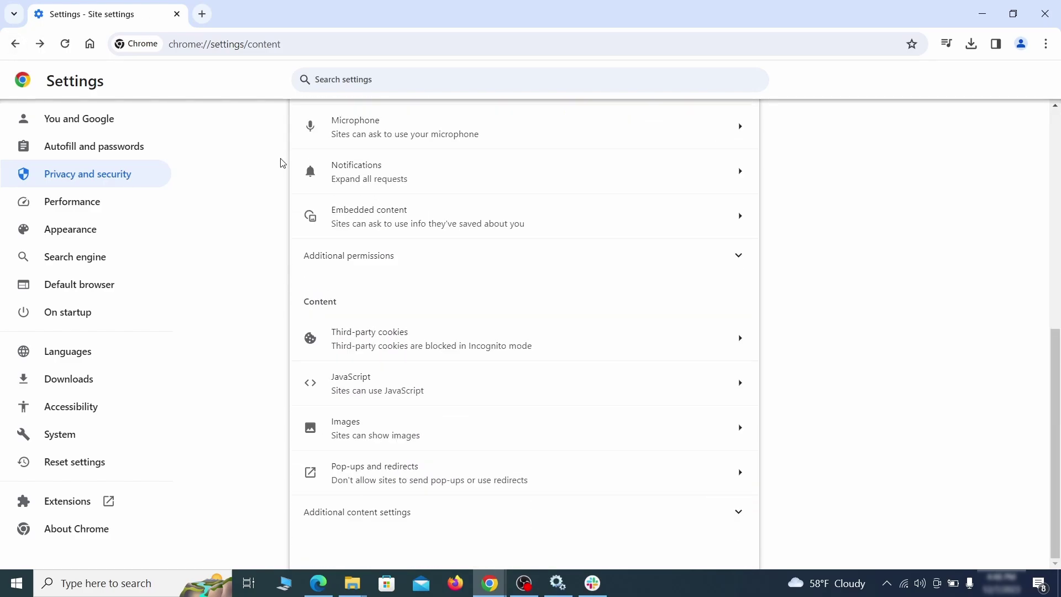
Step: Clear the rogue home page URL in Appearance and turn off Show home button
{"action": "left_click", "coordinate": [144, 232]}
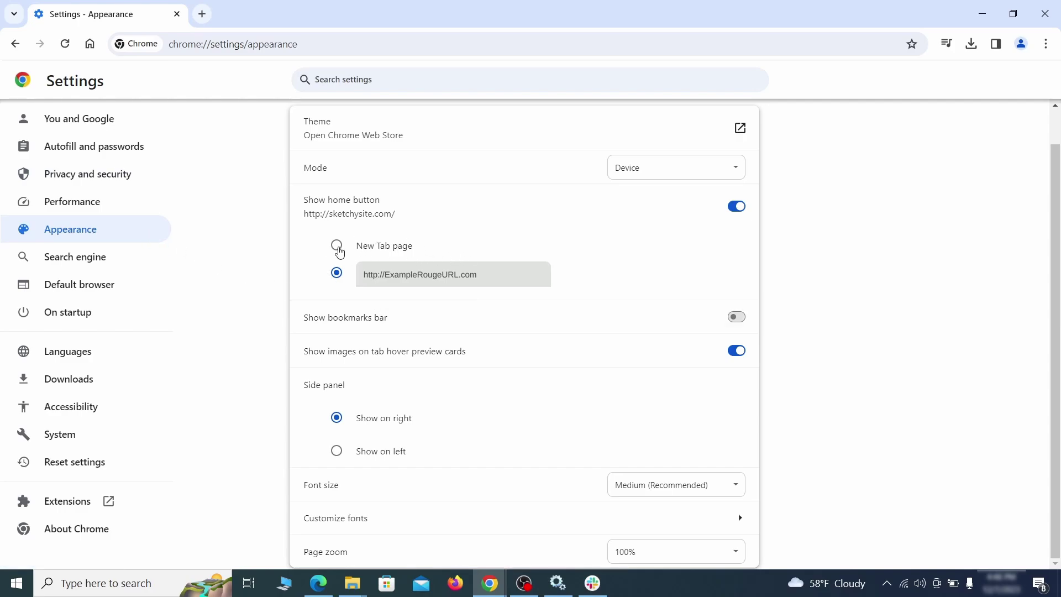
{"action": "triple_click", "coordinate": [469, 282]}
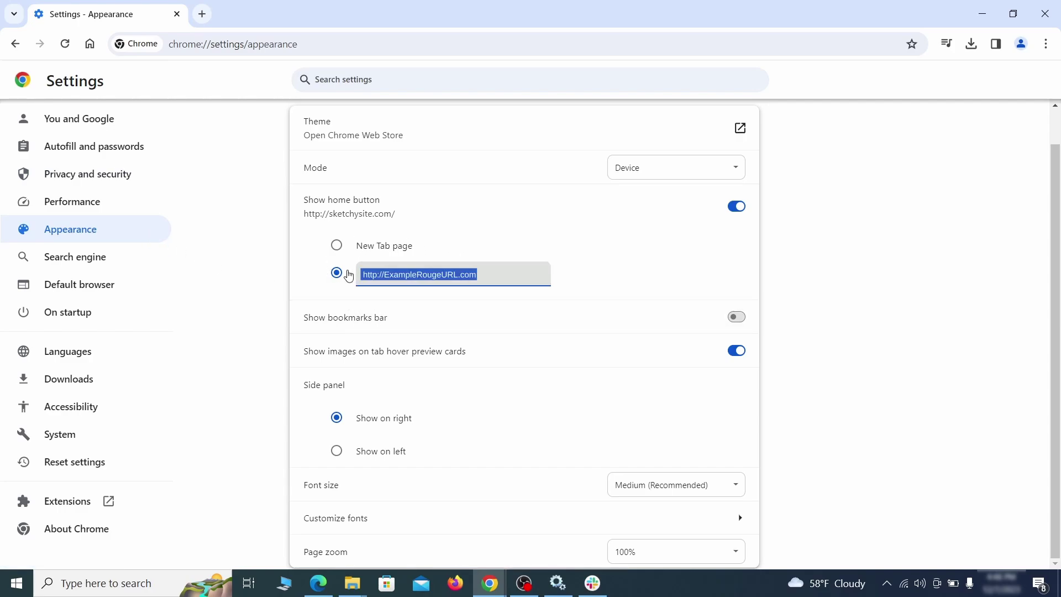
{"action": "key", "text": "BackSpace"}
{"action": "left_click", "coordinate": [436, 207]}
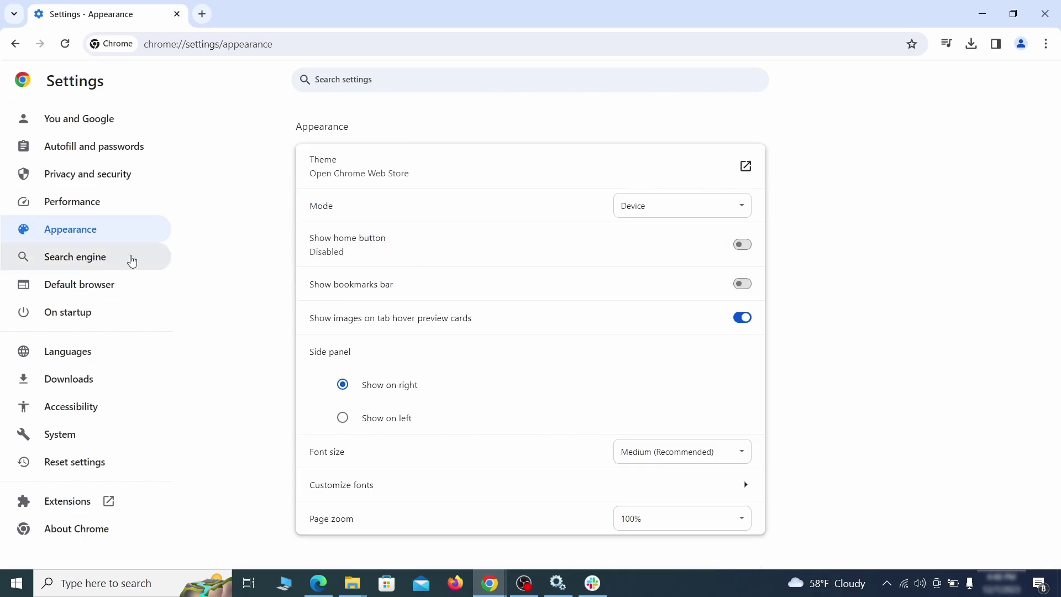
Step: Make Google Chrome's default search engine and delete the ExampleRougeURL.com search entry
{"action": "left_click", "coordinate": [114, 260]}
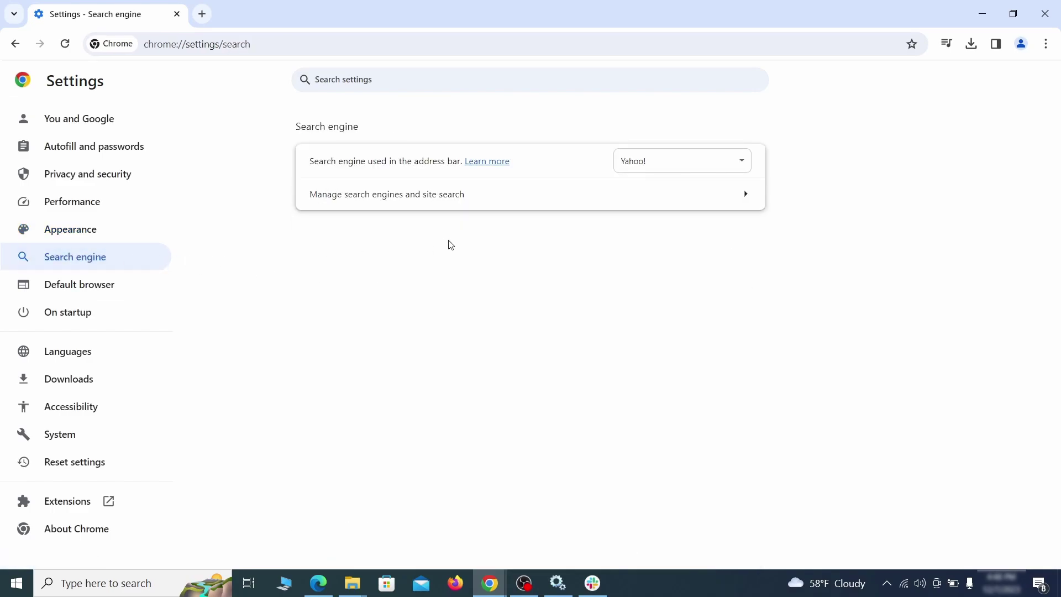
{"action": "left_click", "coordinate": [725, 167]}
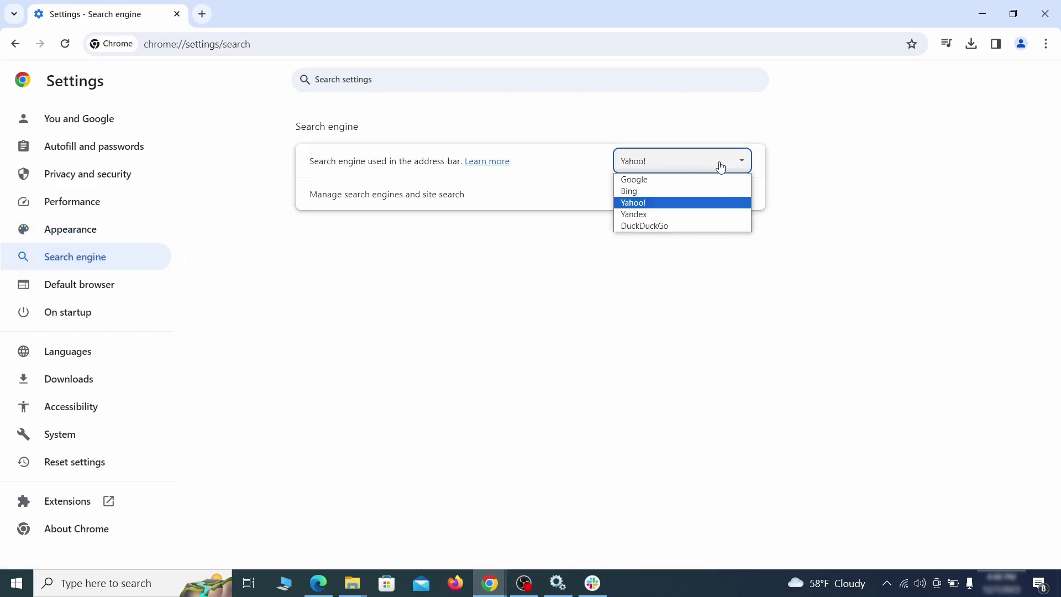
{"action": "left_click", "coordinate": [695, 181]}
{"action": "left_click", "coordinate": [682, 202]}
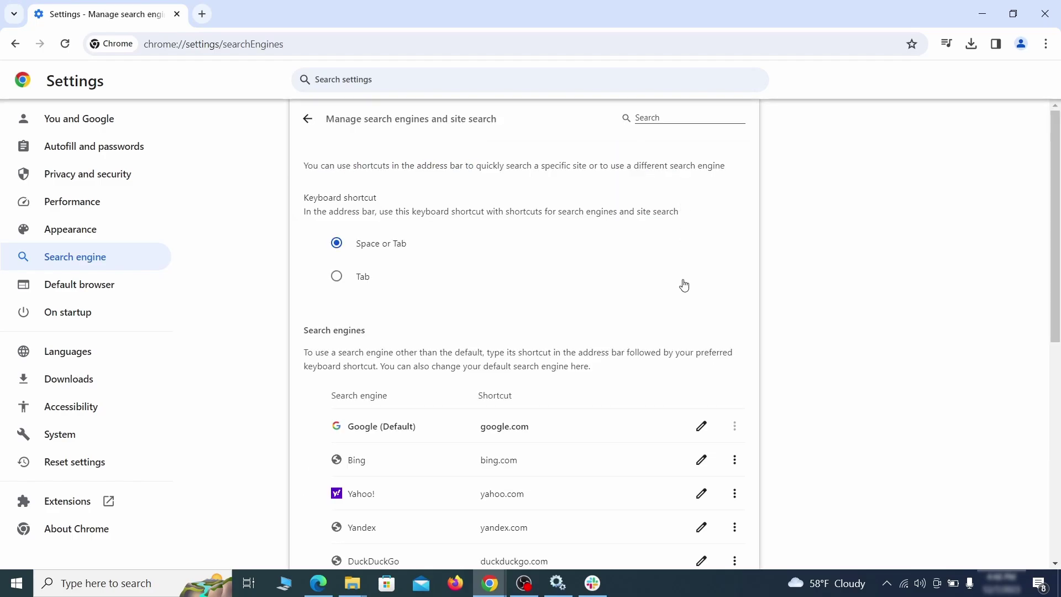
{"action": "scroll", "coordinate": [684, 286], "scroll_direction": "down", "scroll_amount": 8}
{"action": "left_click", "coordinate": [734, 340]}
{"action": "left_click", "coordinate": [688, 413]}
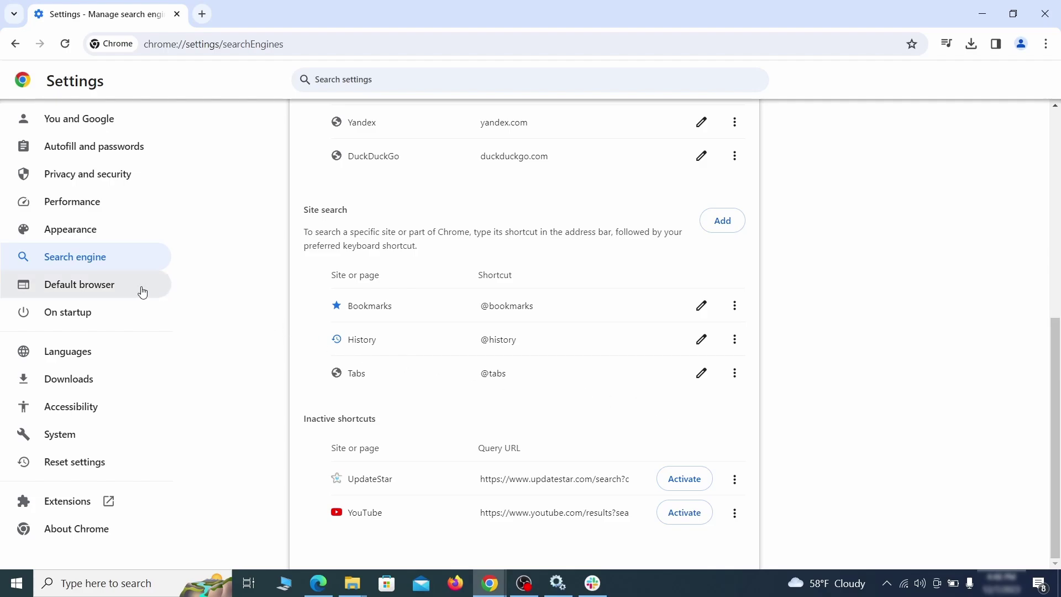
Step: Remove ExampleRougeURL.com from Chrome's startup pages
{"action": "left_click", "coordinate": [83, 310]}
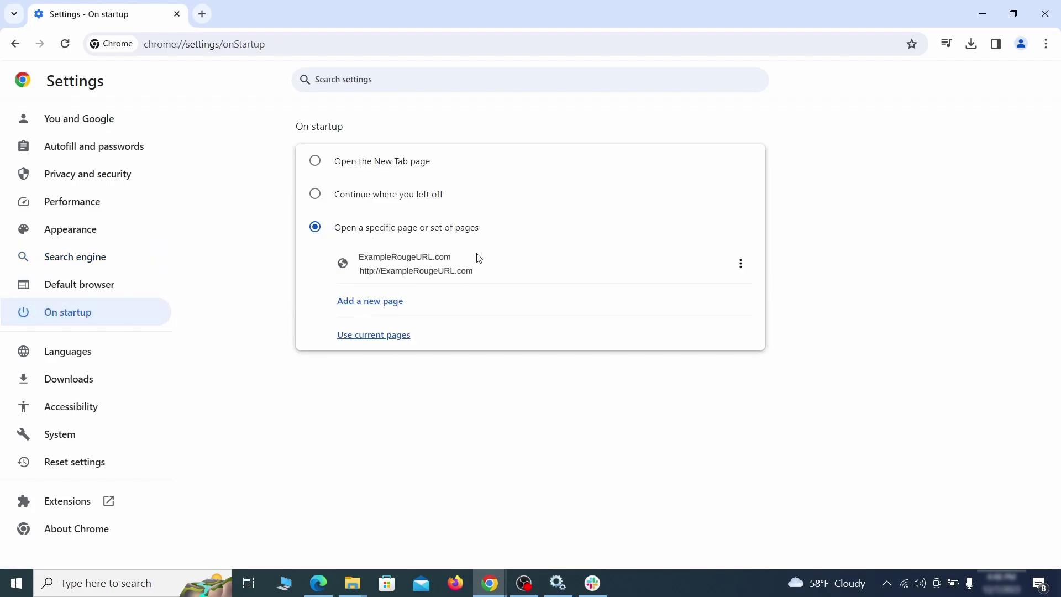
{"action": "left_click", "coordinate": [741, 264]}
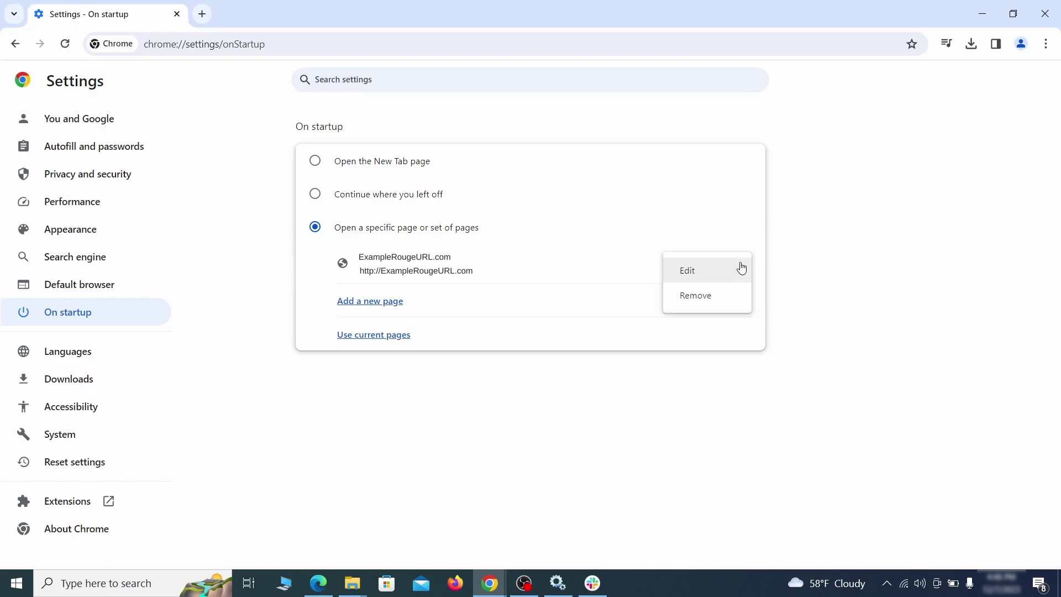
{"action": "left_click", "coordinate": [708, 297]}
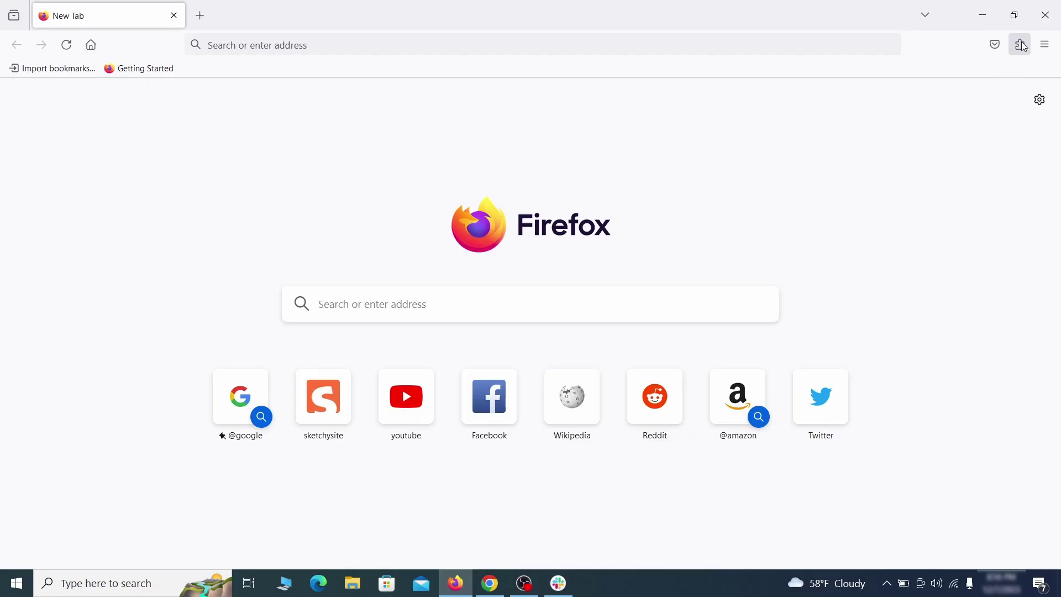
Step: Remove the Contenu+ extension from the Firefox Add-ons Manager and confirm
{"action": "left_click", "coordinate": [1024, 46]}
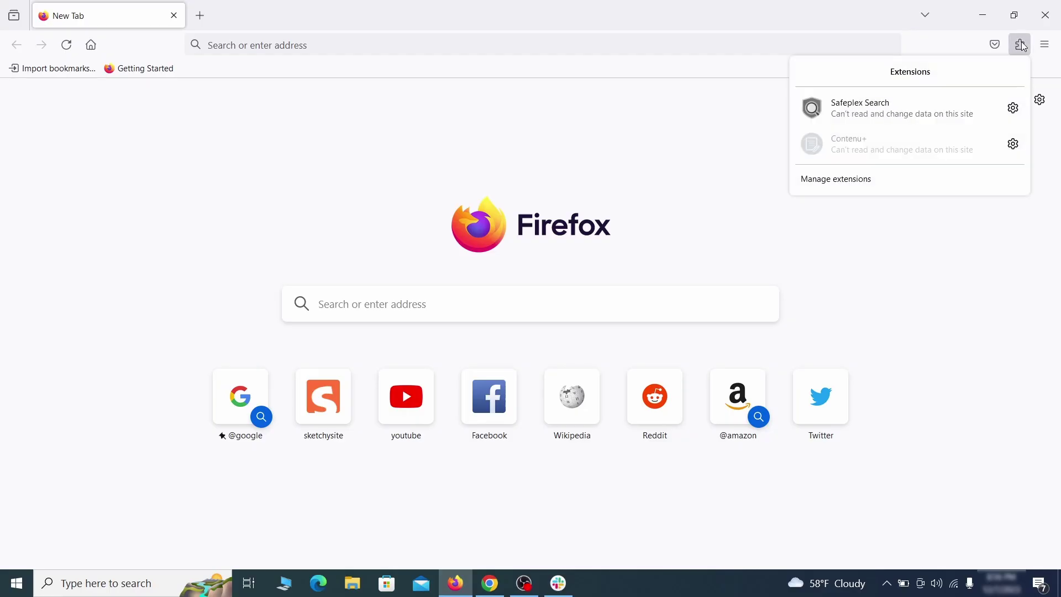
{"action": "left_click", "coordinate": [898, 187]}
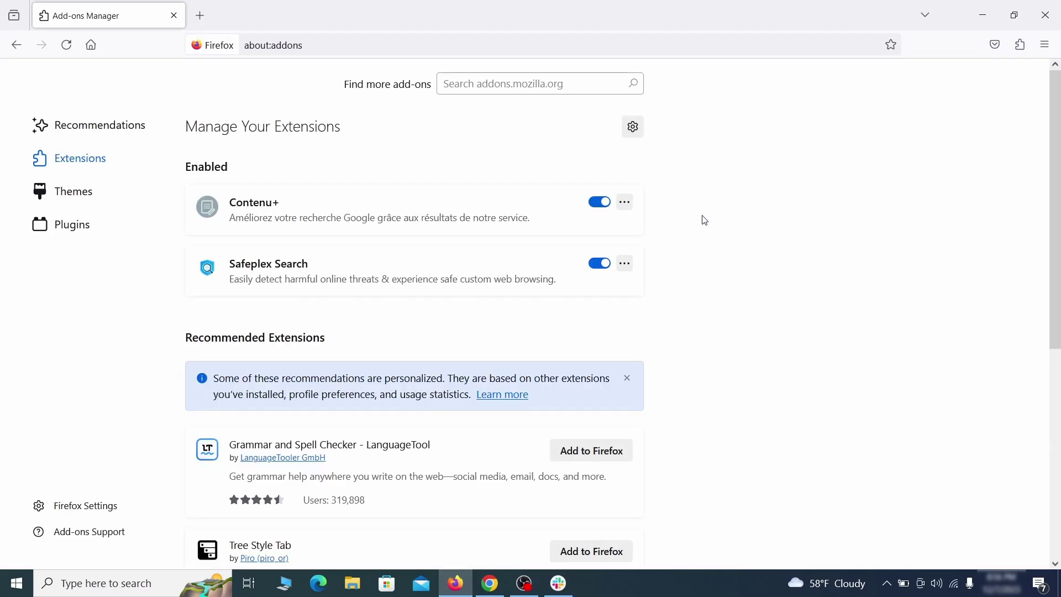
{"action": "left_click", "coordinate": [626, 203]}
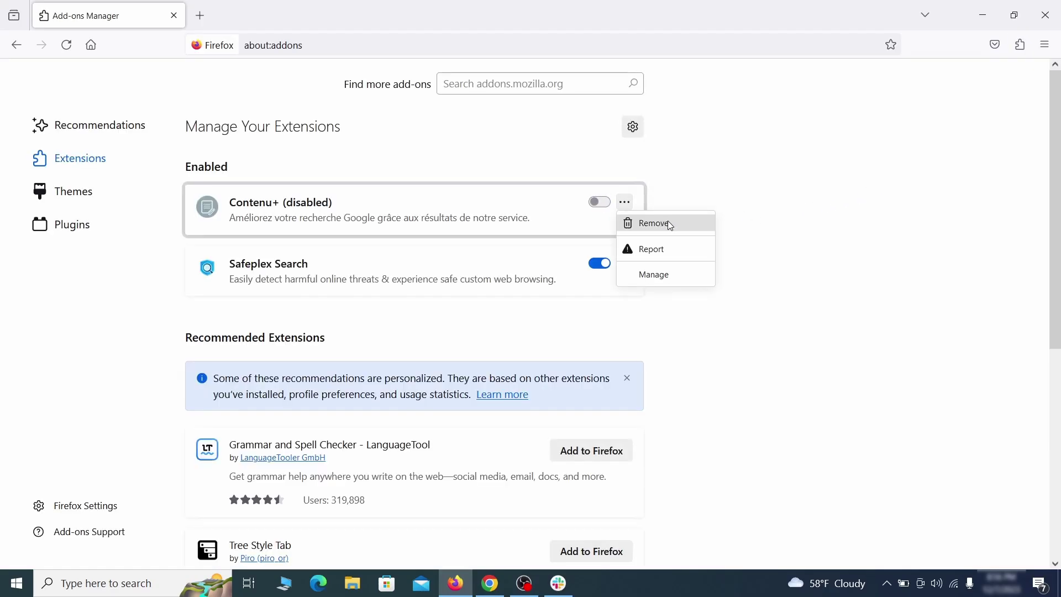
{"action": "left_click", "coordinate": [670, 224]}
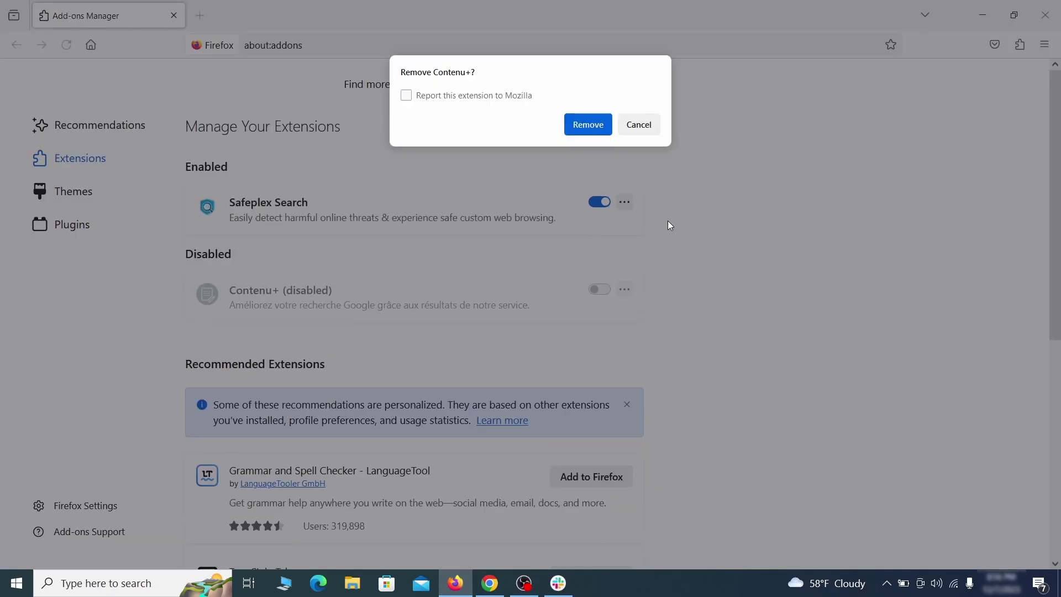
{"action": "left_click", "coordinate": [594, 128]}
{"action": "left_click", "coordinate": [1045, 45]}
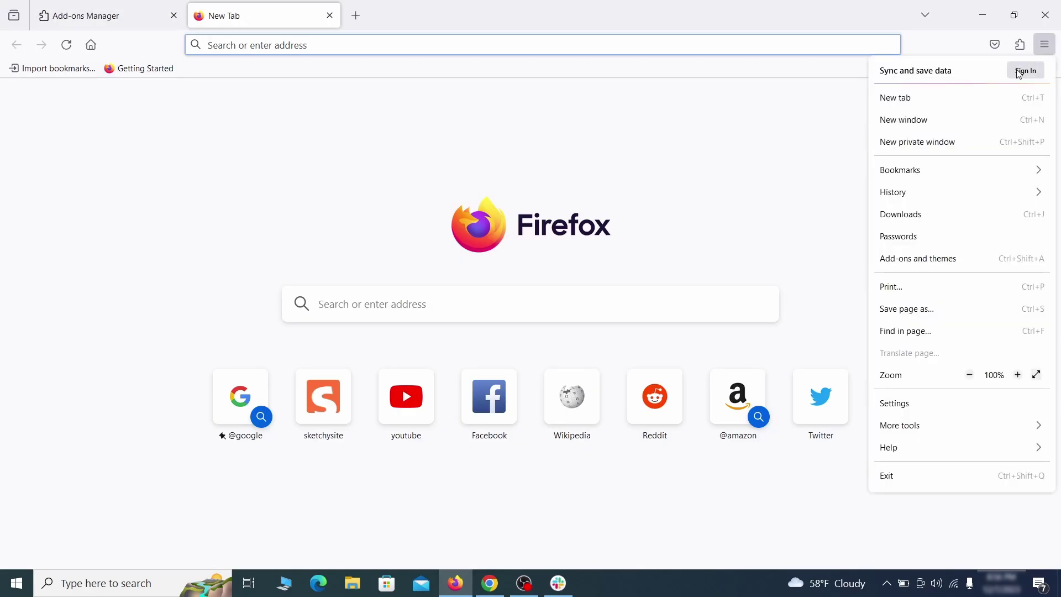
Step: Clear the rogue custom homepage address in Firefox's Home settings
{"action": "left_click", "coordinate": [920, 408]}
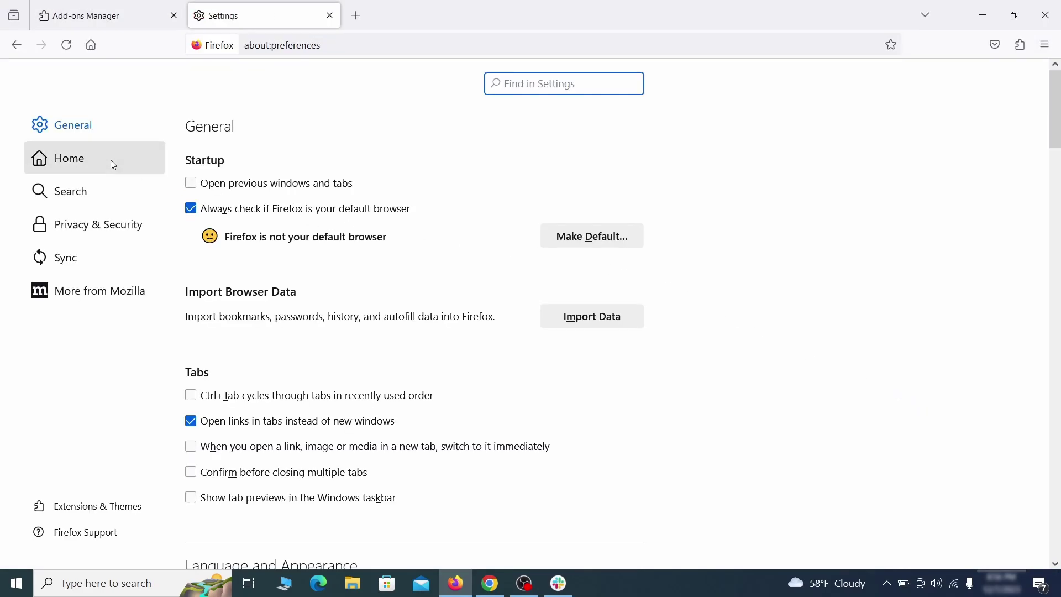
{"action": "left_click", "coordinate": [80, 159]}
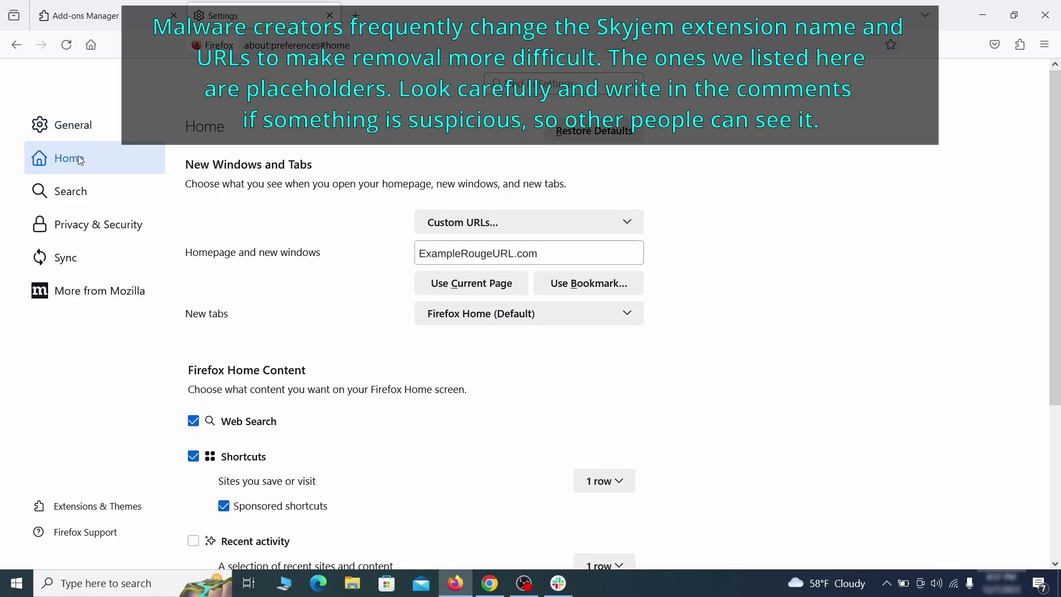
{"action": "triple_click", "coordinate": [536, 254]}
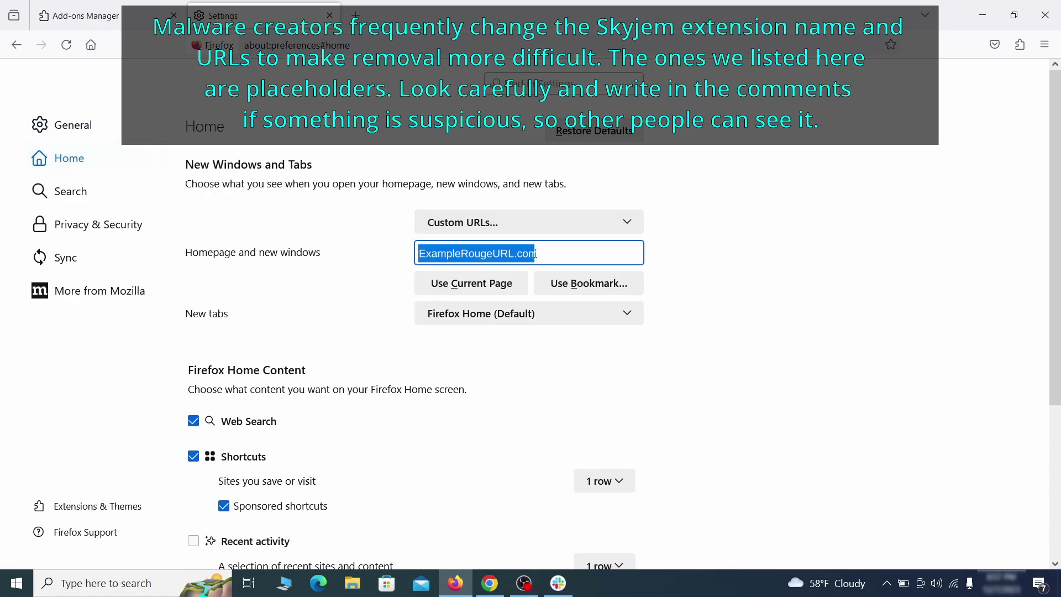
{"action": "key", "text": "BackSpace"}
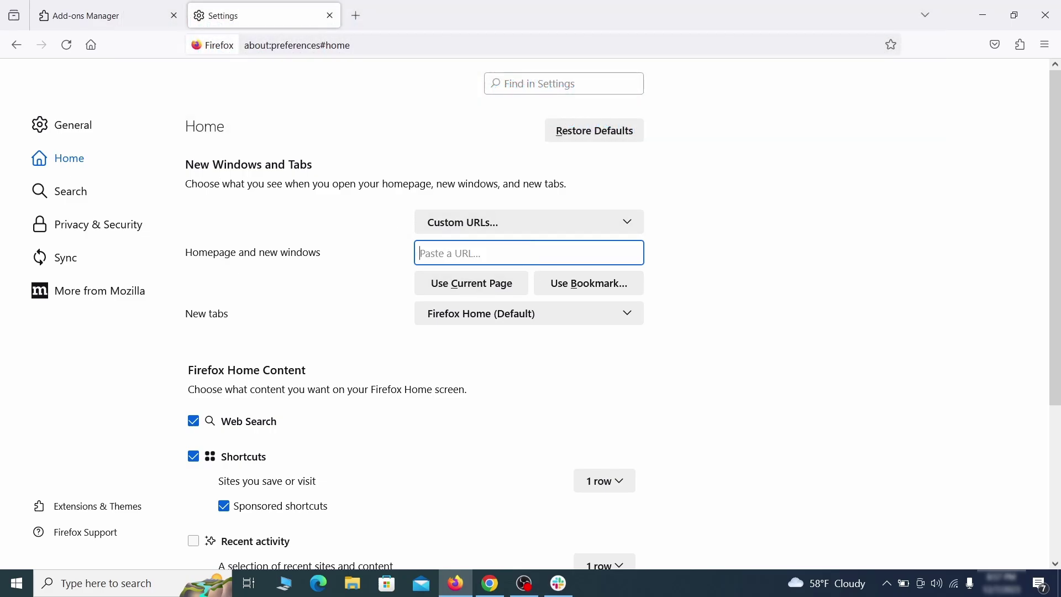
Step: Set Firefox's default search engine to Google
{"action": "left_click", "coordinate": [75, 193]}
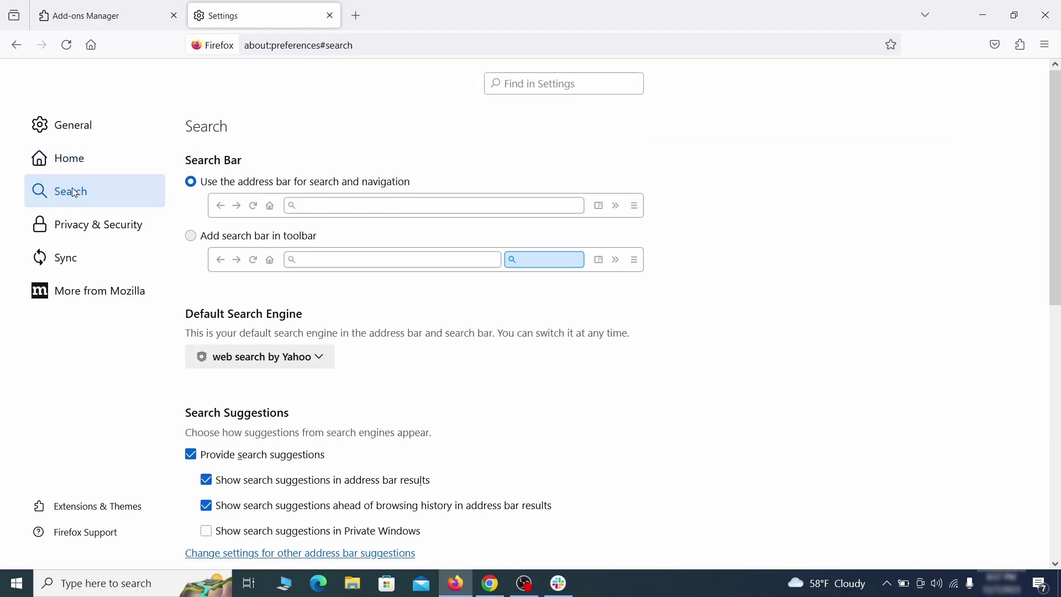
{"action": "scroll", "coordinate": [543, 322], "scroll_direction": "down", "scroll_amount": 3}
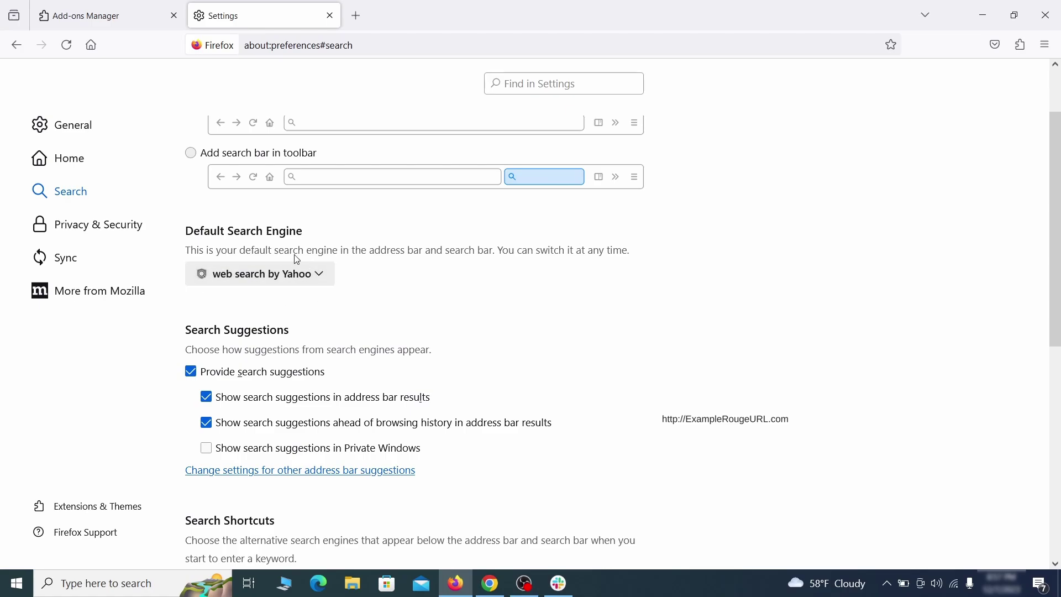
{"action": "left_click", "coordinate": [318, 279]}
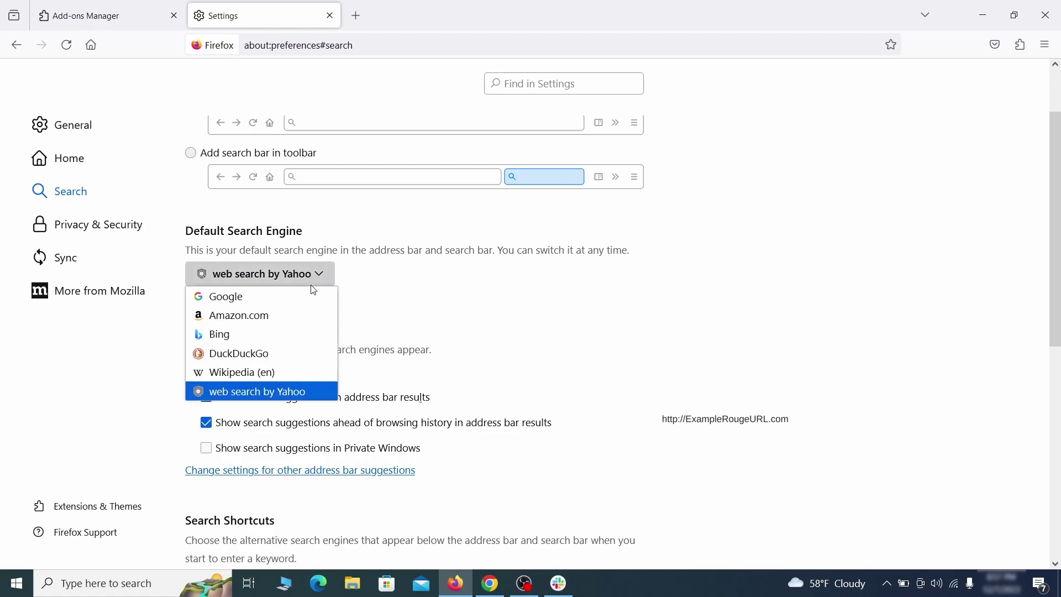
{"action": "left_click", "coordinate": [314, 293]}
Step: Remove the 'web search by Yahoo' entry from Firefox's search shortcuts
{"action": "scroll", "coordinate": [502, 313], "scroll_direction": "down", "scroll_amount": 5}
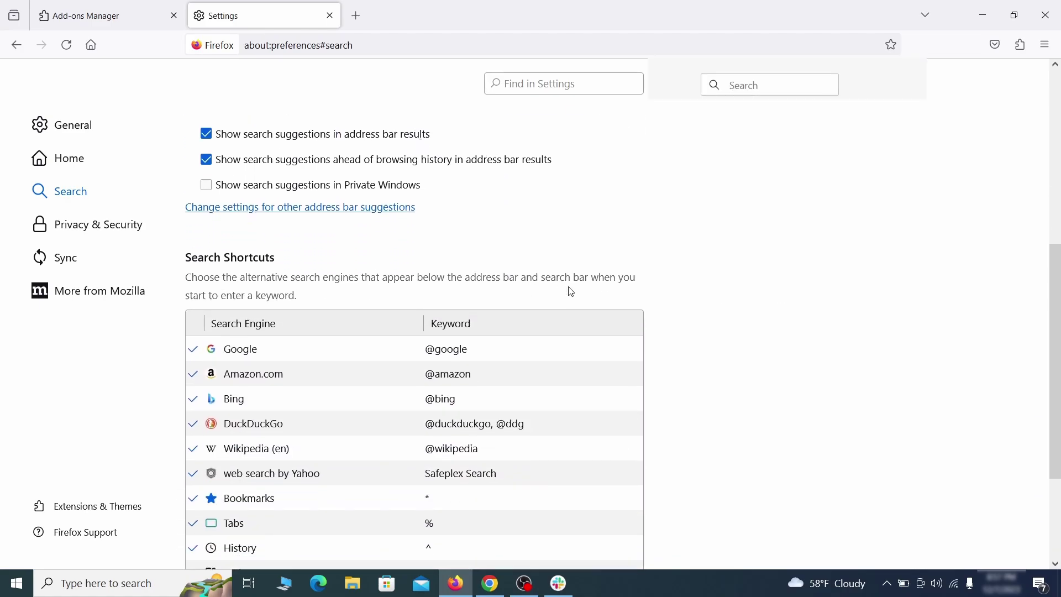
{"action": "scroll", "coordinate": [582, 280], "scroll_direction": "down", "scroll_amount": 3}
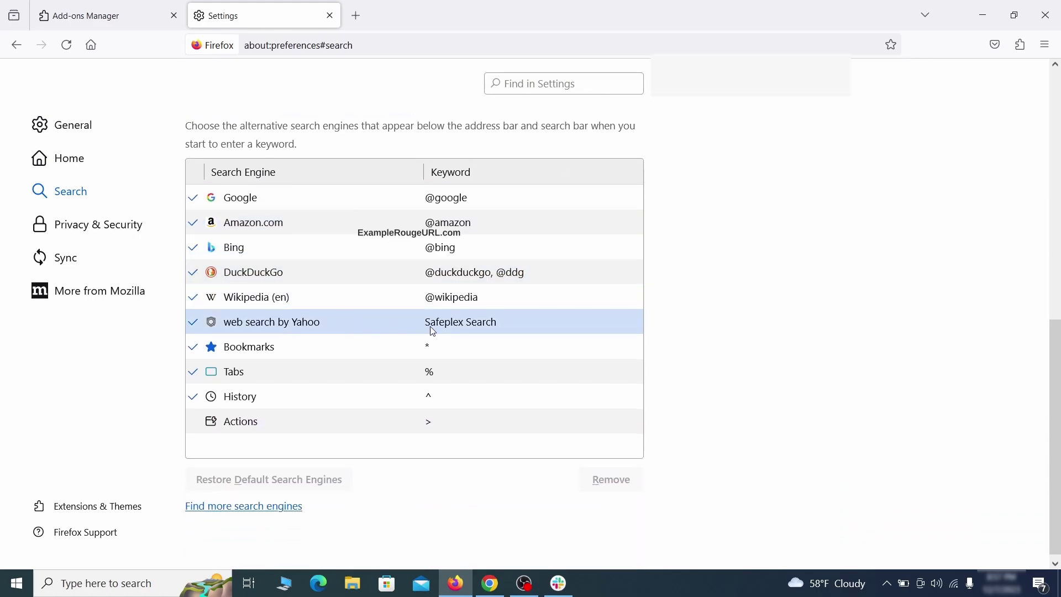
{"action": "left_click", "coordinate": [528, 329]}
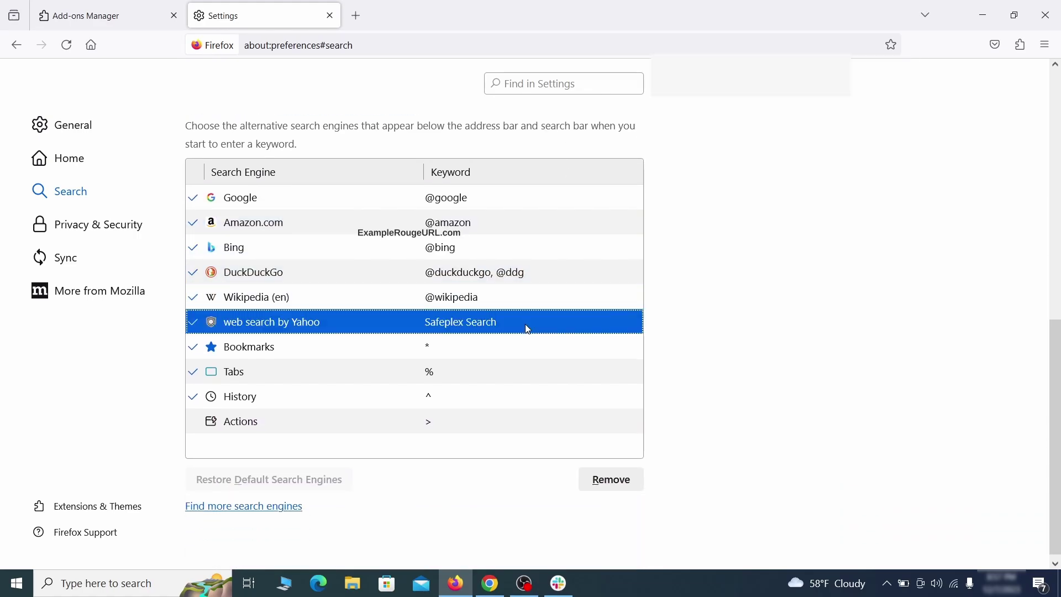
{"action": "left_click", "coordinate": [634, 491]}
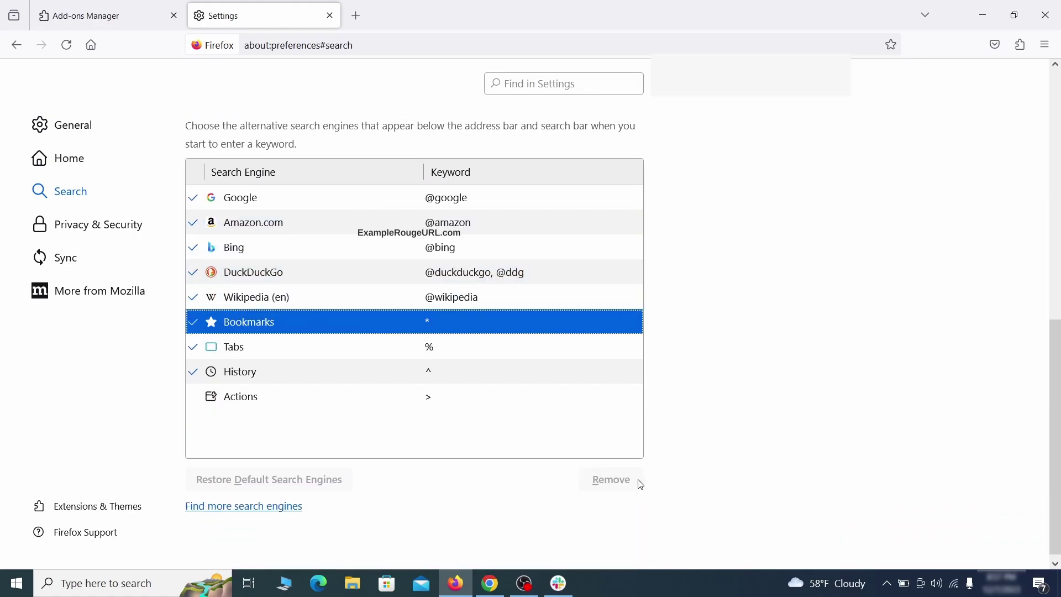
{"action": "scroll", "coordinate": [542, 356], "scroll_direction": "up", "scroll_amount": 3}
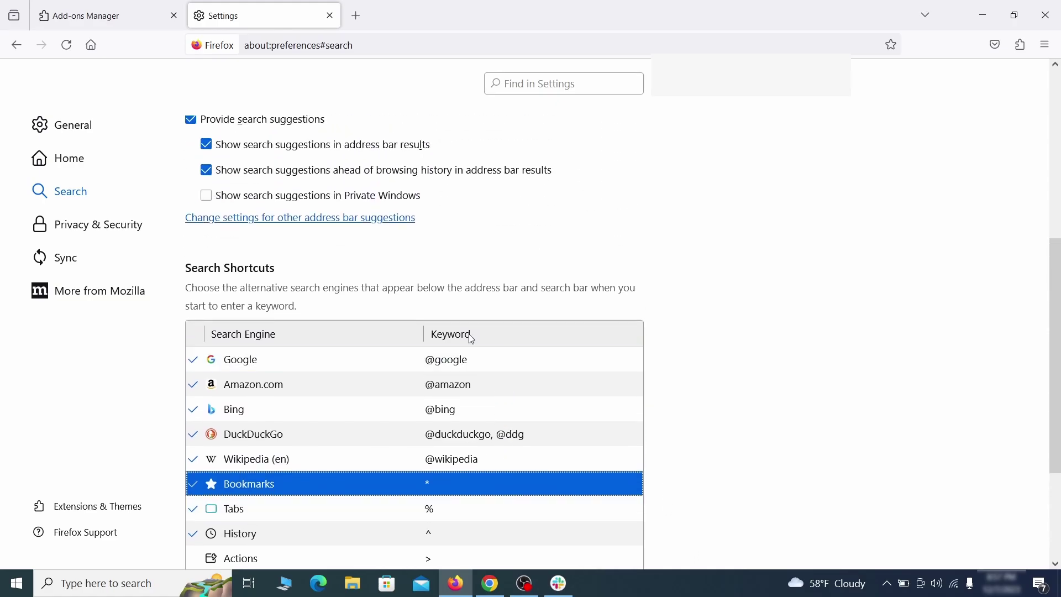
Step: Clear all of Firefox's cookies, site data and cached web content
{"action": "left_click", "coordinate": [101, 221]}
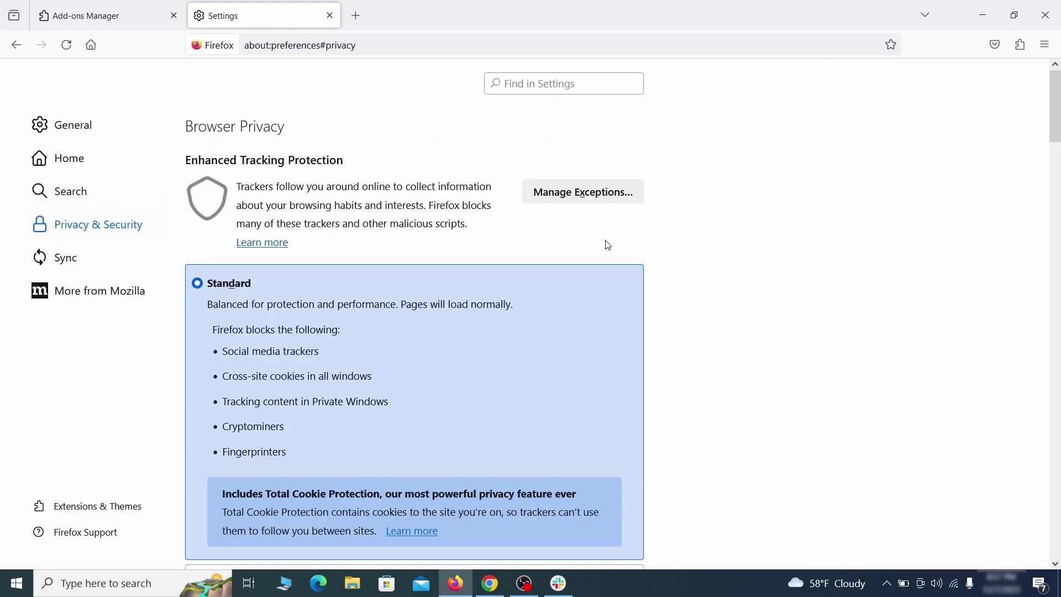
{"action": "scroll", "coordinate": [621, 246], "scroll_direction": "down", "scroll_amount": 5}
{"action": "left_click", "coordinate": [583, 354]}
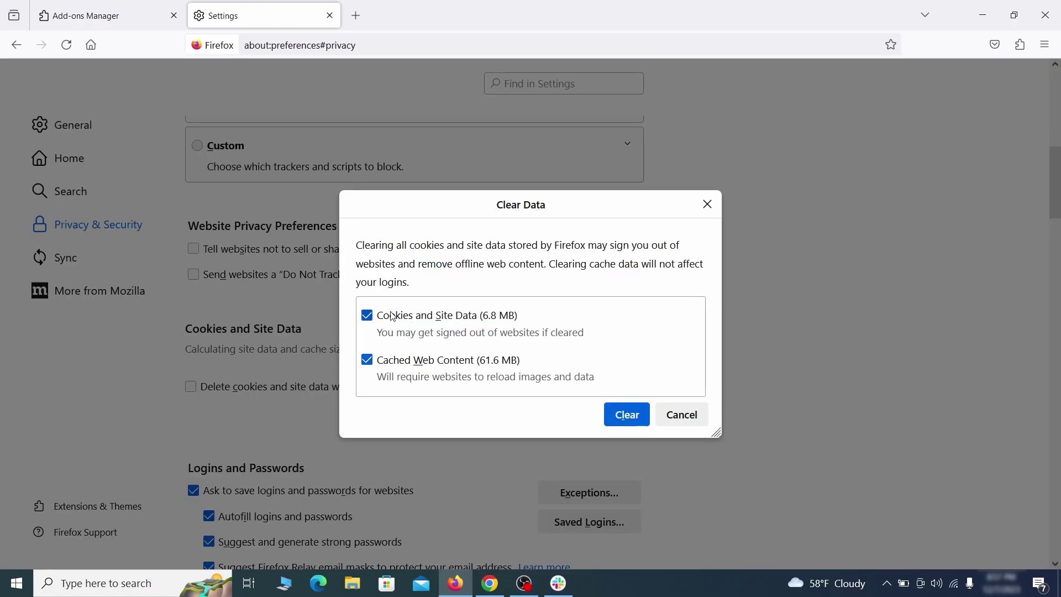
{"action": "left_click", "coordinate": [641, 417]}
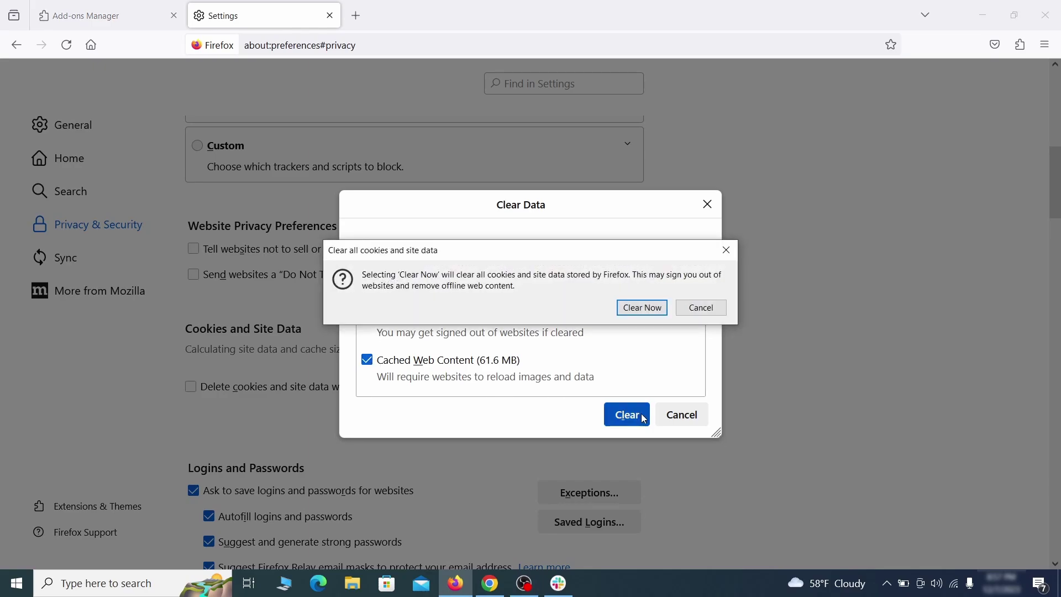
{"action": "left_click", "coordinate": [647, 313]}
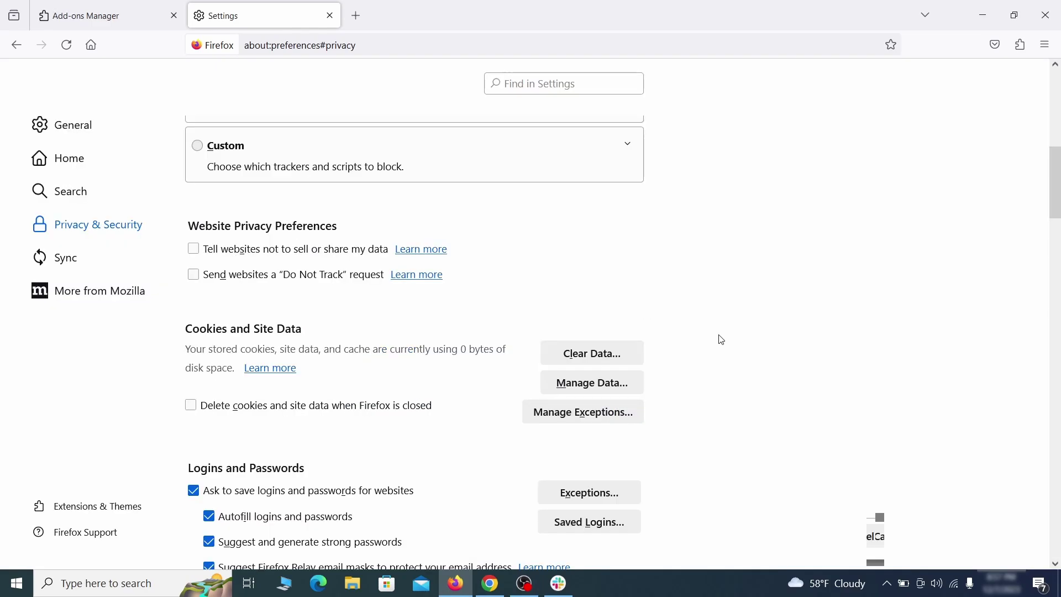
Step: Open Firefox's Notifications permission settings to check allowed sites
{"action": "scroll", "coordinate": [720, 339], "scroll_direction": "down", "scroll_amount": 8}
{"action": "scroll", "coordinate": [720, 339], "scroll_direction": "down", "scroll_amount": 6}
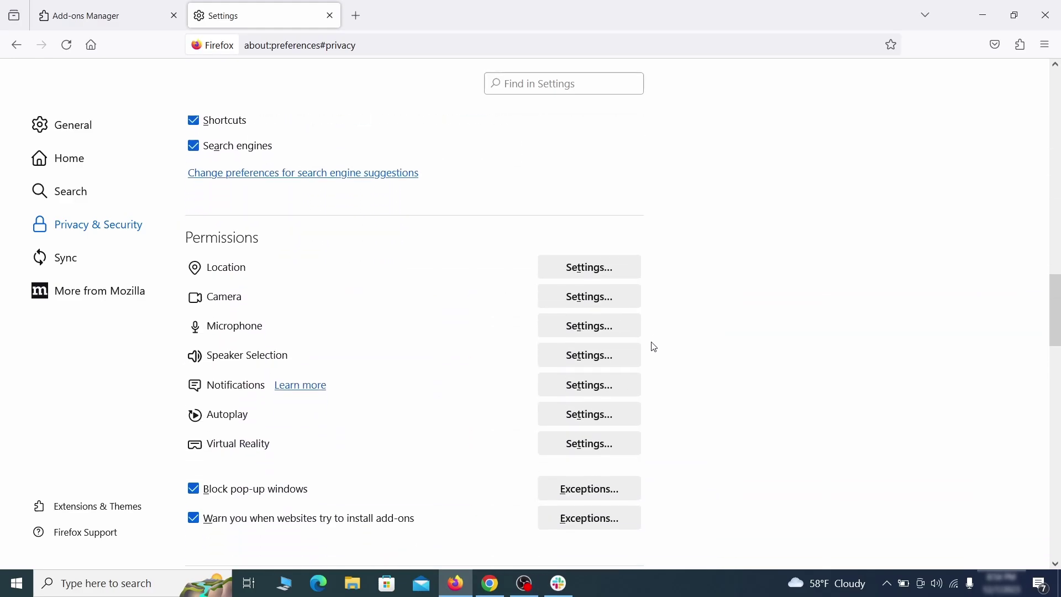
{"action": "left_click", "coordinate": [613, 388]}
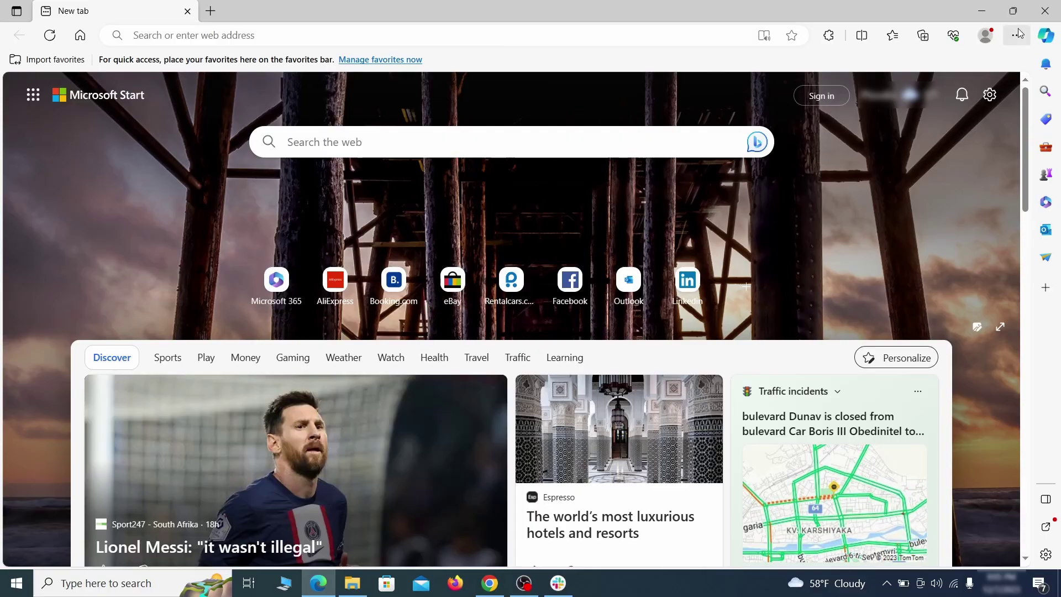
Step: Switch off and remove Edge's Quidco Cashback Reminder extension, then open a new tab
{"action": "left_click", "coordinate": [1017, 35]}
{"action": "left_click", "coordinate": [914, 247]}
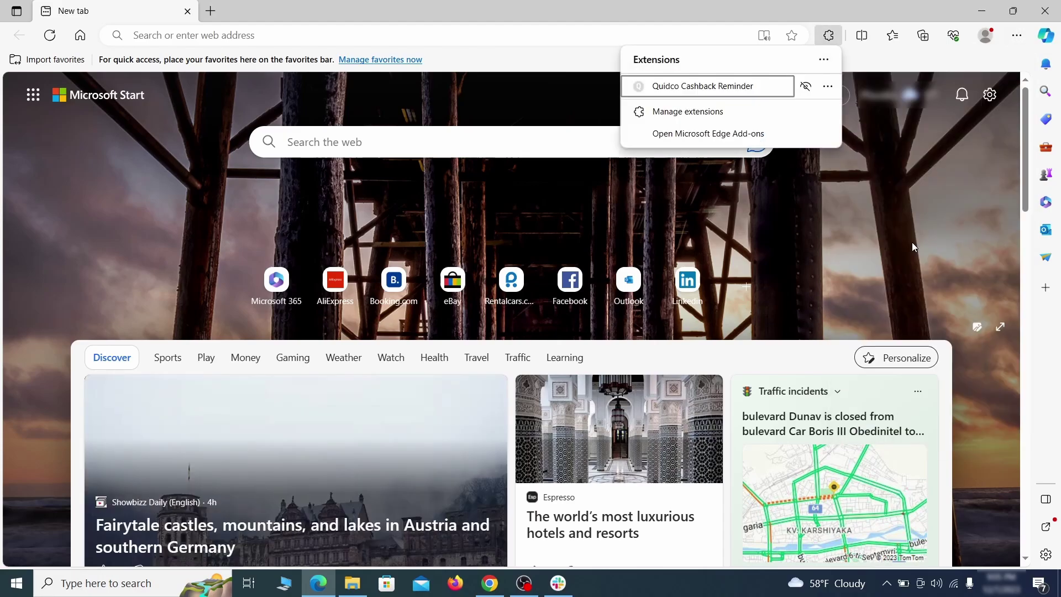
{"action": "left_click", "coordinate": [686, 114]}
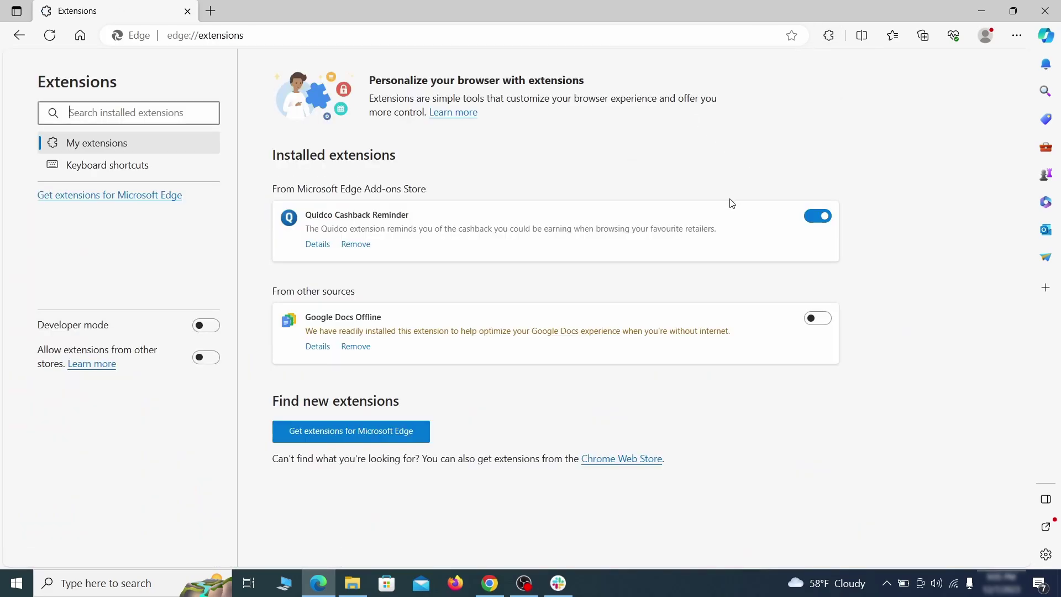
{"action": "left_click", "coordinate": [817, 217]}
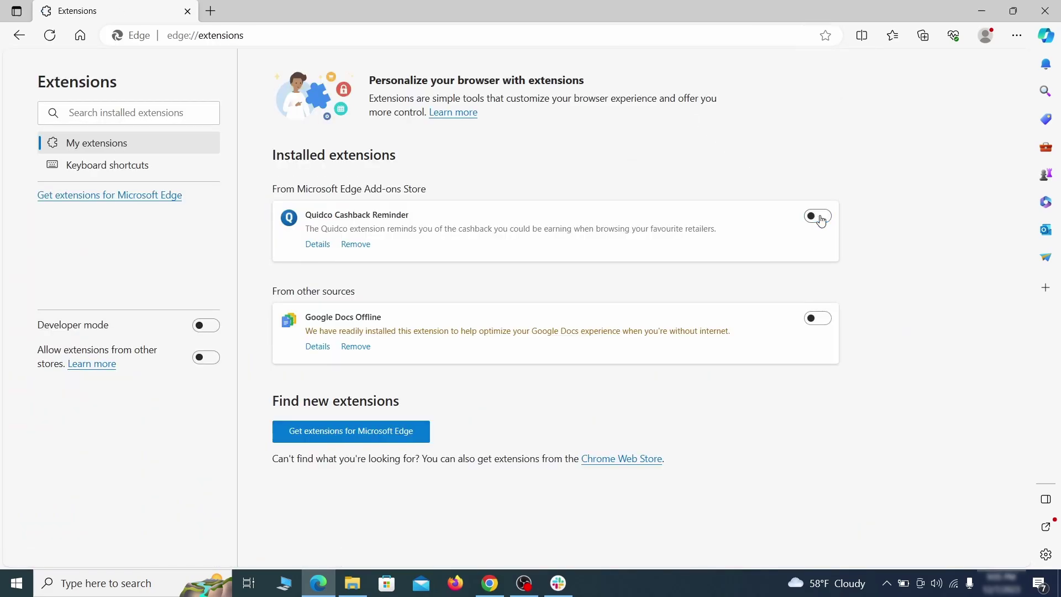
{"action": "left_click", "coordinate": [355, 244]}
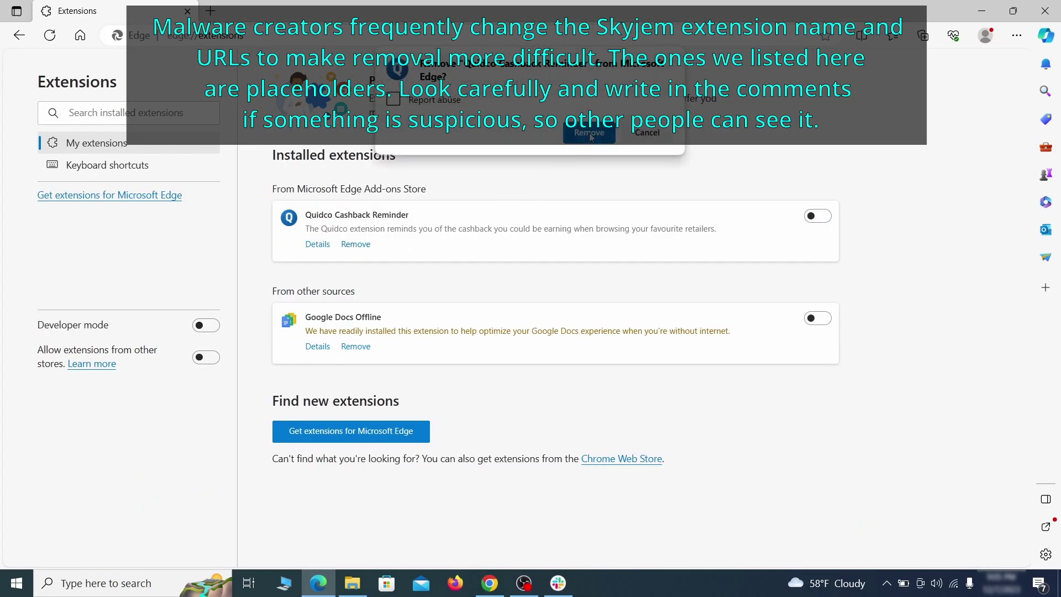
{"action": "key", "text": "ctrl+t"}
Step: Set Google as Edge's address-bar search engine instead of Yahoo!
{"action": "left_click", "coordinate": [1017, 35]}
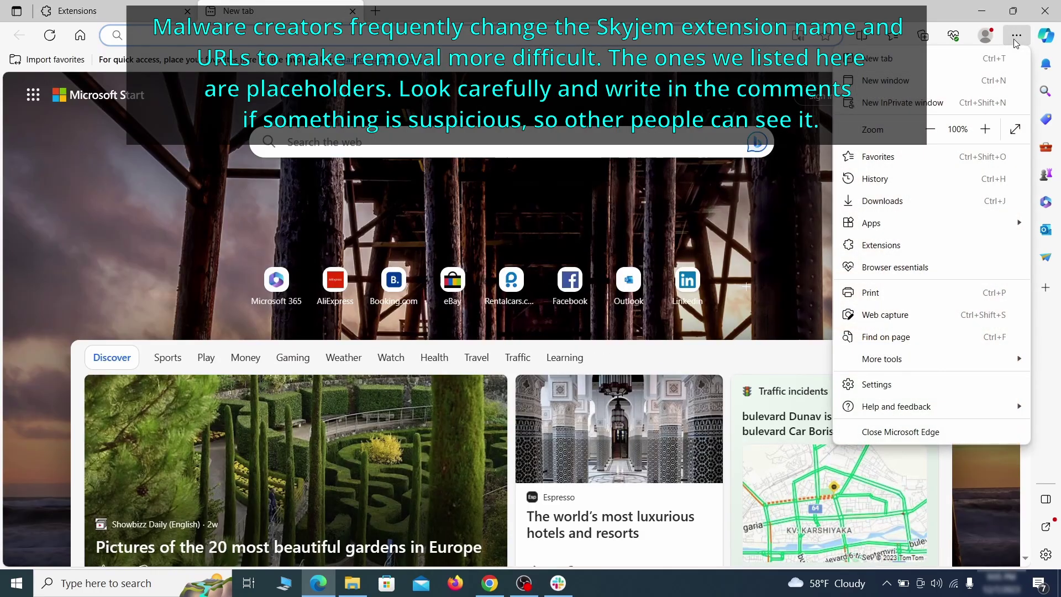
{"action": "left_click", "coordinate": [879, 384]}
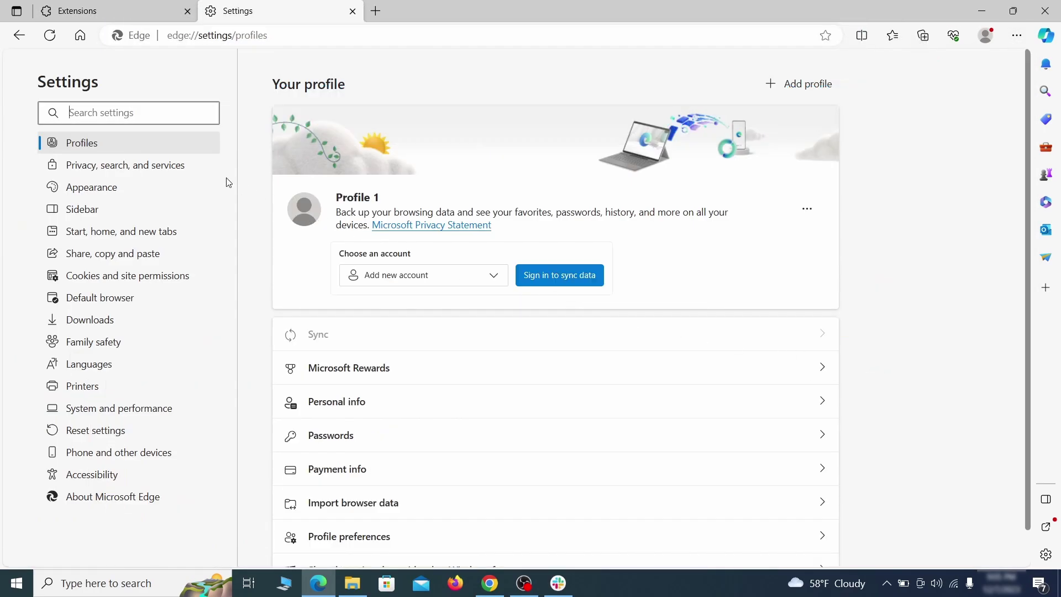
{"action": "left_click", "coordinate": [179, 168]}
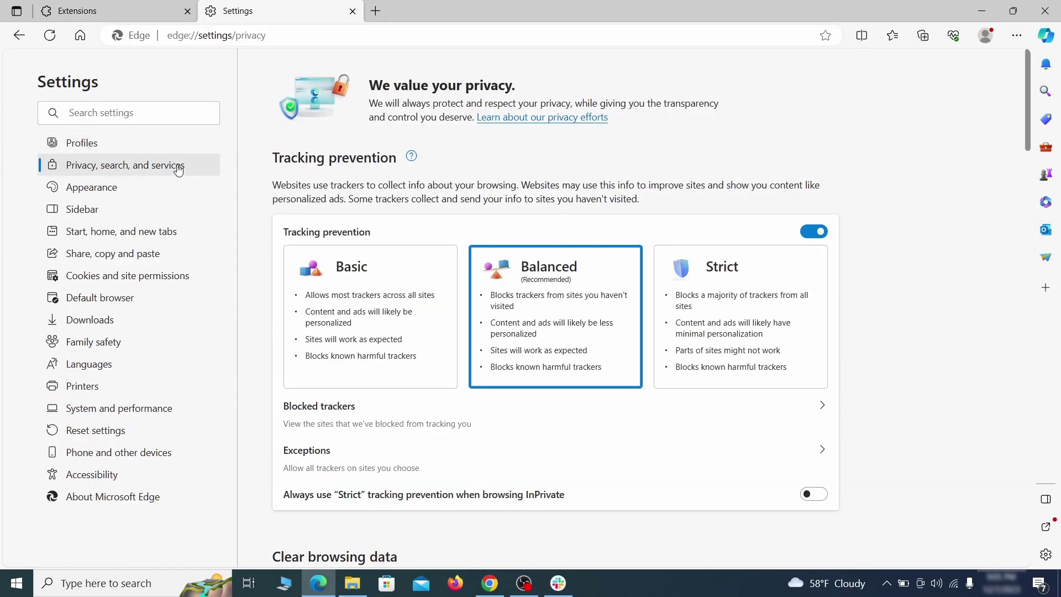
{"action": "scroll", "coordinate": [575, 339], "scroll_direction": "down", "scroll_amount": 4}
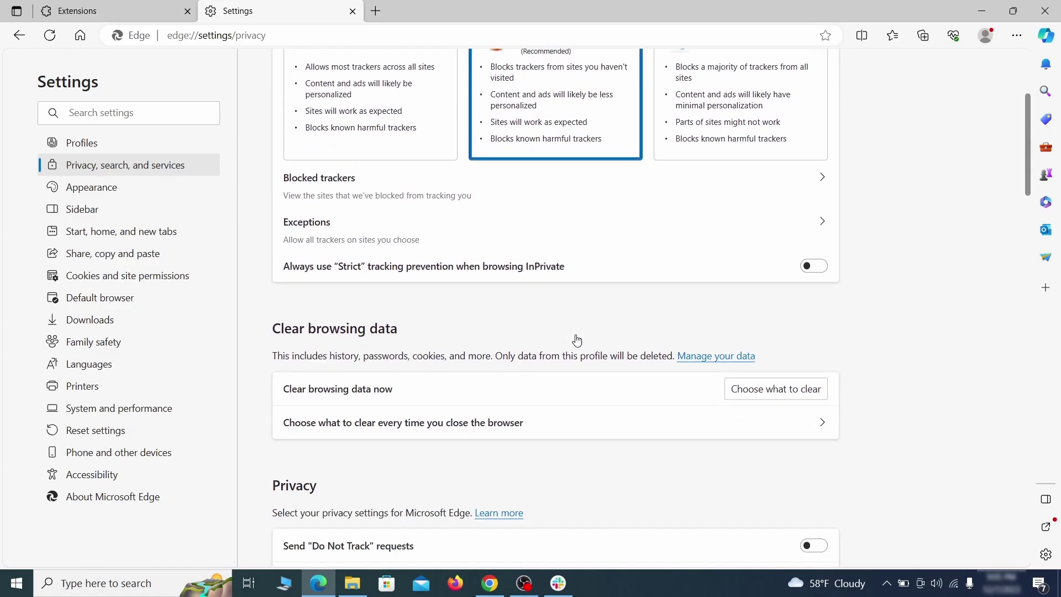
{"action": "left_click", "coordinate": [787, 390]}
{"action": "scroll", "coordinate": [437, 315], "scroll_direction": "down", "scroll_amount": 1}
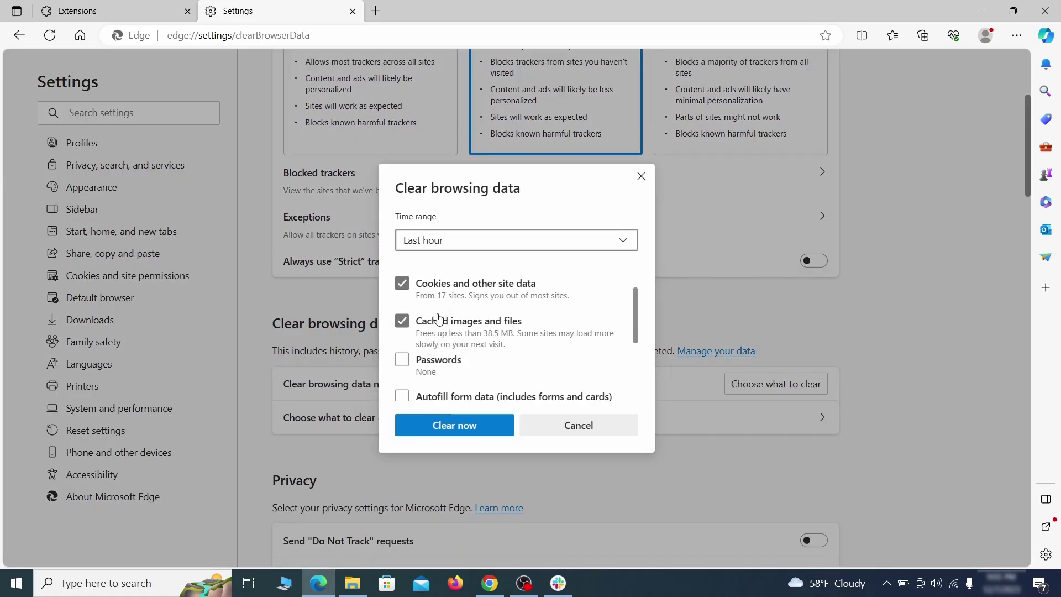
{"action": "scroll", "coordinate": [439, 319], "scroll_direction": "down", "scroll_amount": 5}
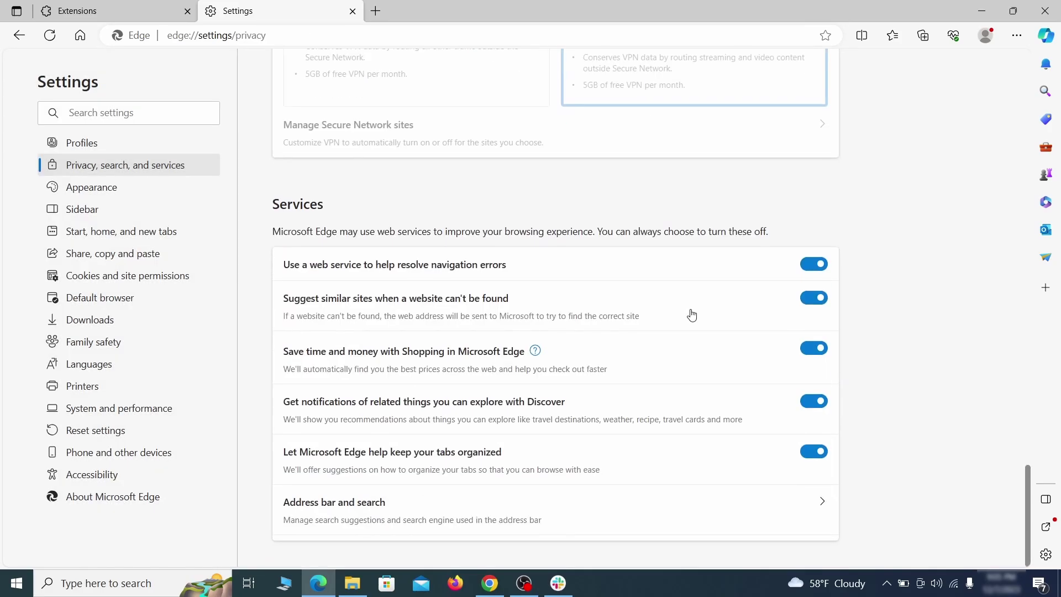
{"action": "left_click", "coordinate": [607, 524]}
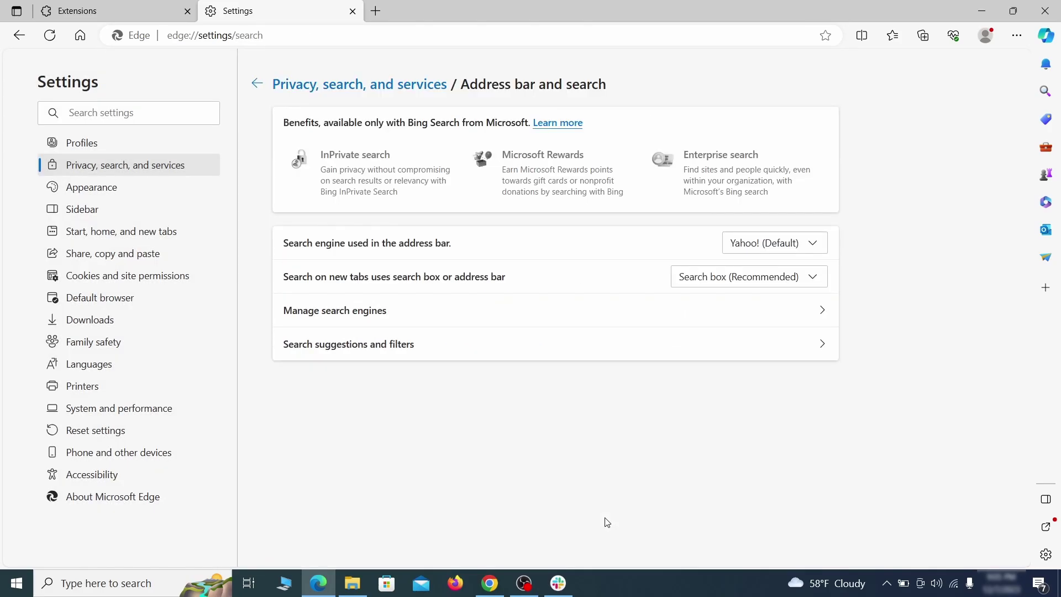
{"action": "left_click", "coordinate": [818, 246]}
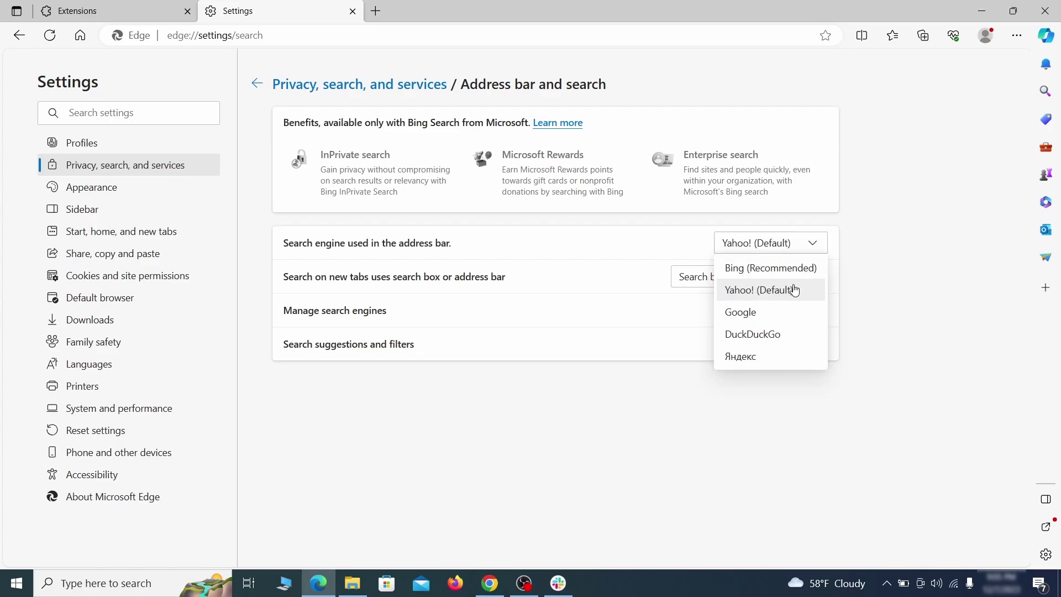
{"action": "left_click", "coordinate": [787, 310]}
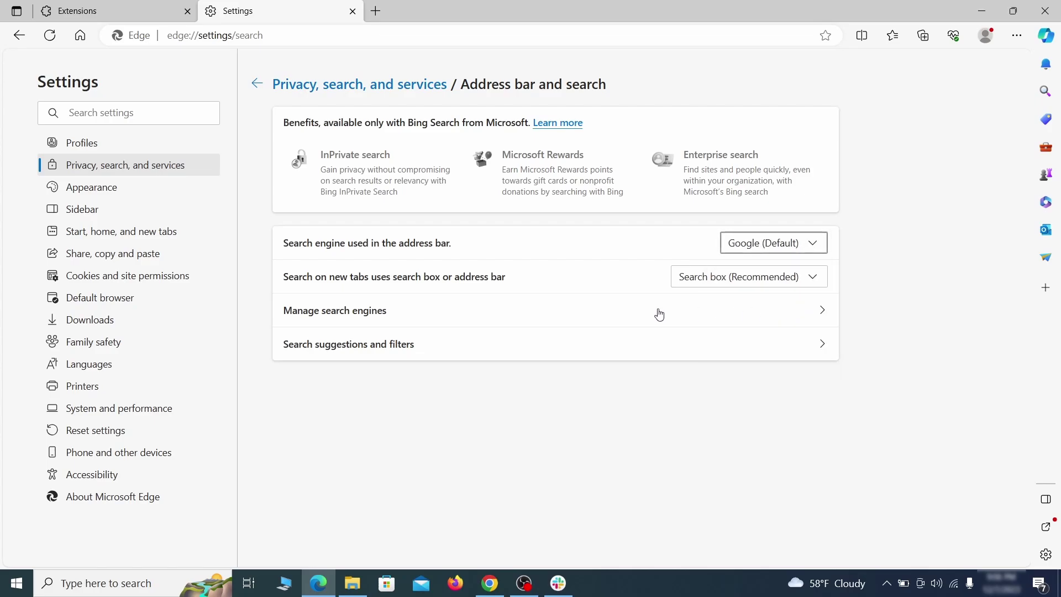
Step: Delete the ExampleRougeURL.com entry from Edge's search engines list
{"action": "left_click", "coordinate": [409, 319]}
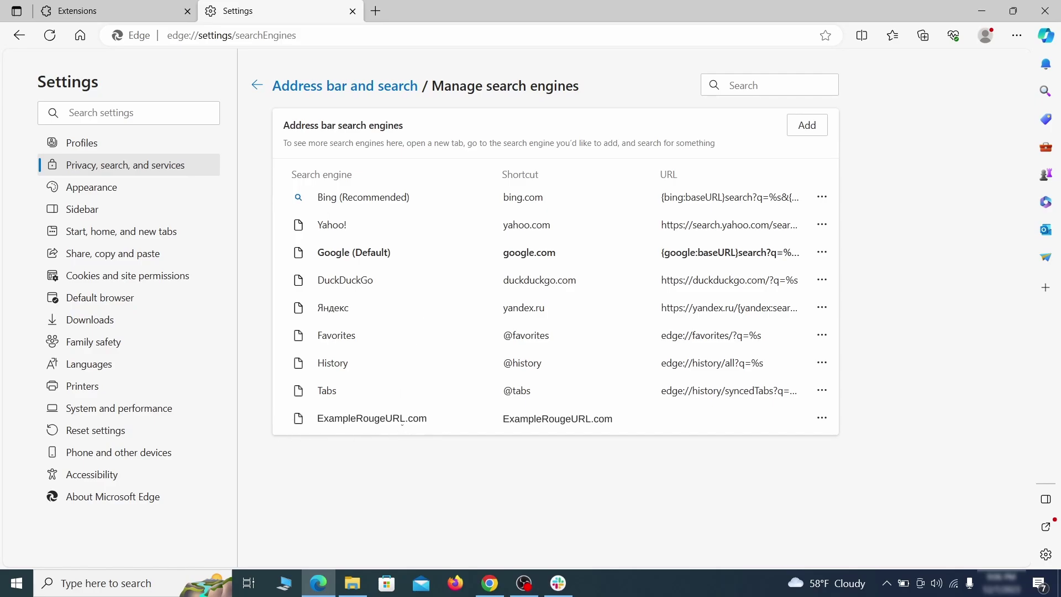
{"action": "left_click", "coordinate": [821, 420]}
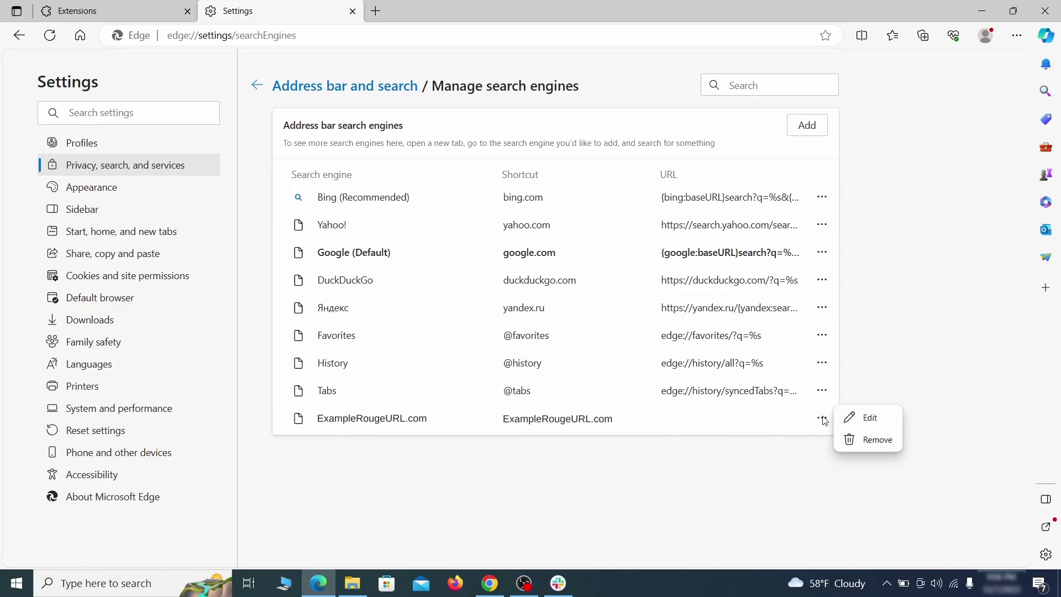
{"action": "left_click", "coordinate": [879, 440]}
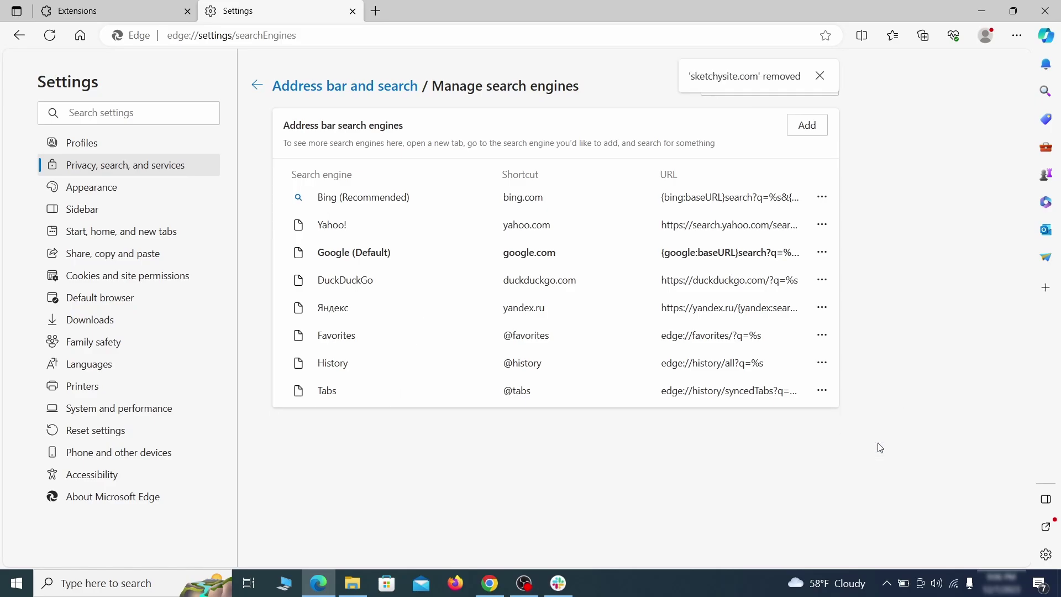
Step: Delete the ExampleRougeURL.com startup page in Edge's start, home, and new tabs settings
{"action": "left_click", "coordinate": [133, 232]}
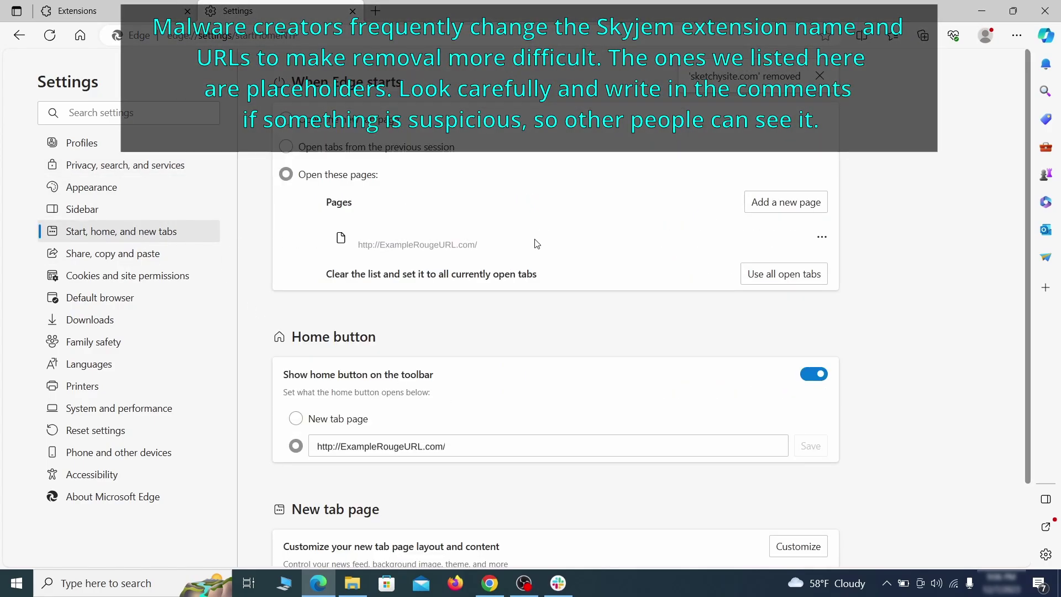
{"action": "left_click", "coordinate": [822, 237]}
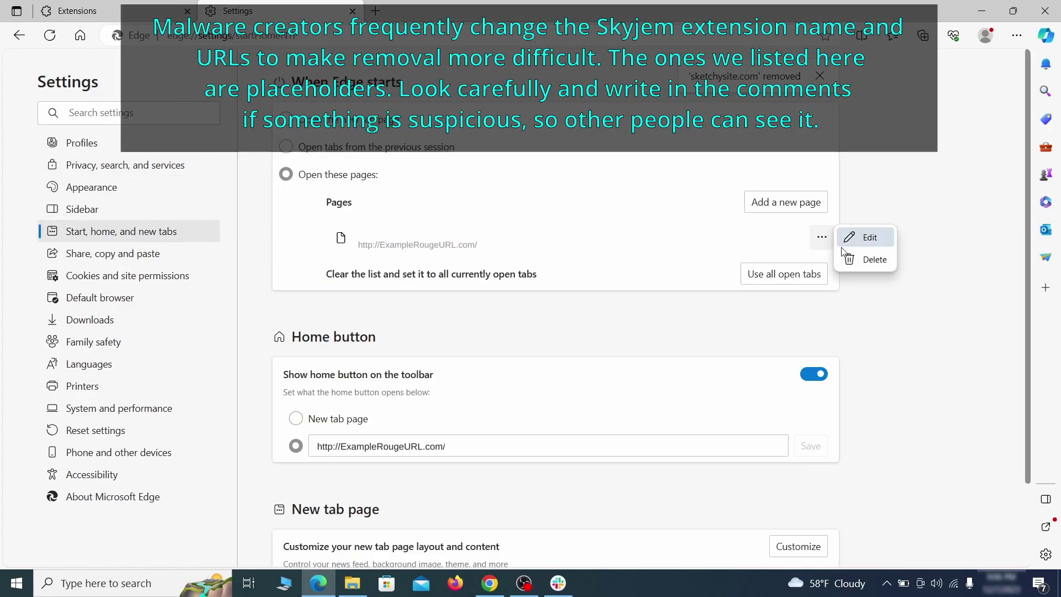
{"action": "left_click", "coordinate": [865, 261]}
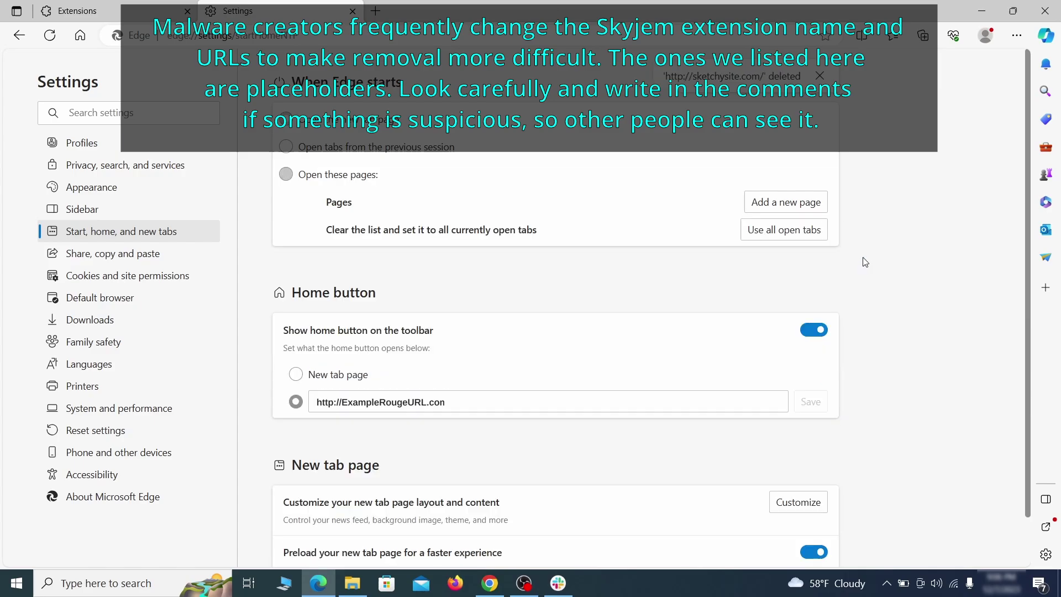
Step: Clear the rogue home button address and set it to New tab page
{"action": "left_click", "coordinate": [466, 395]}
{"action": "triple_click", "coordinate": [461, 397]}
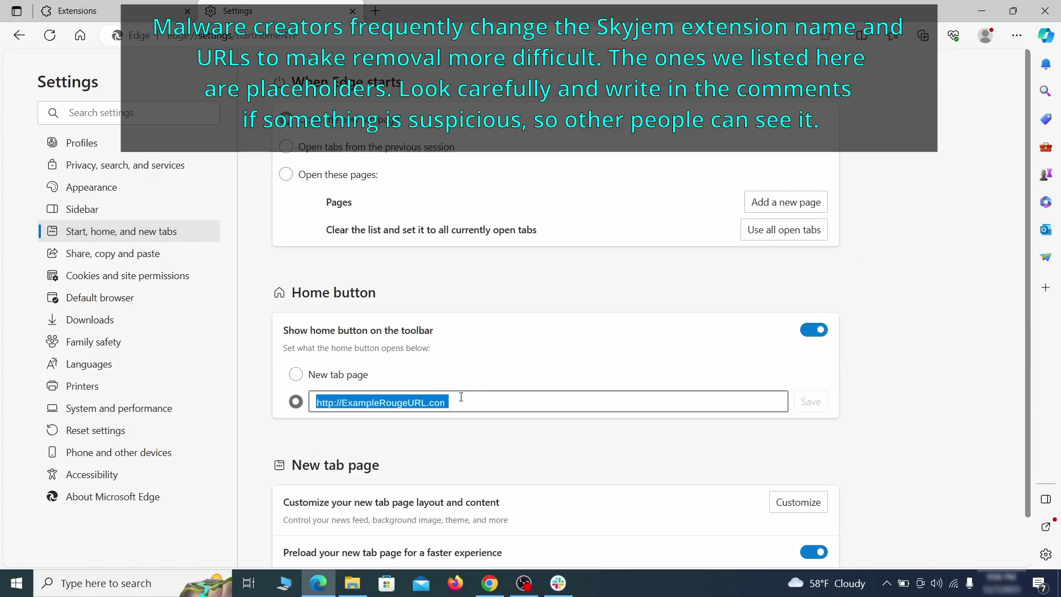
{"action": "key", "text": "BackSpace"}
{"action": "left_click", "coordinate": [296, 375]}
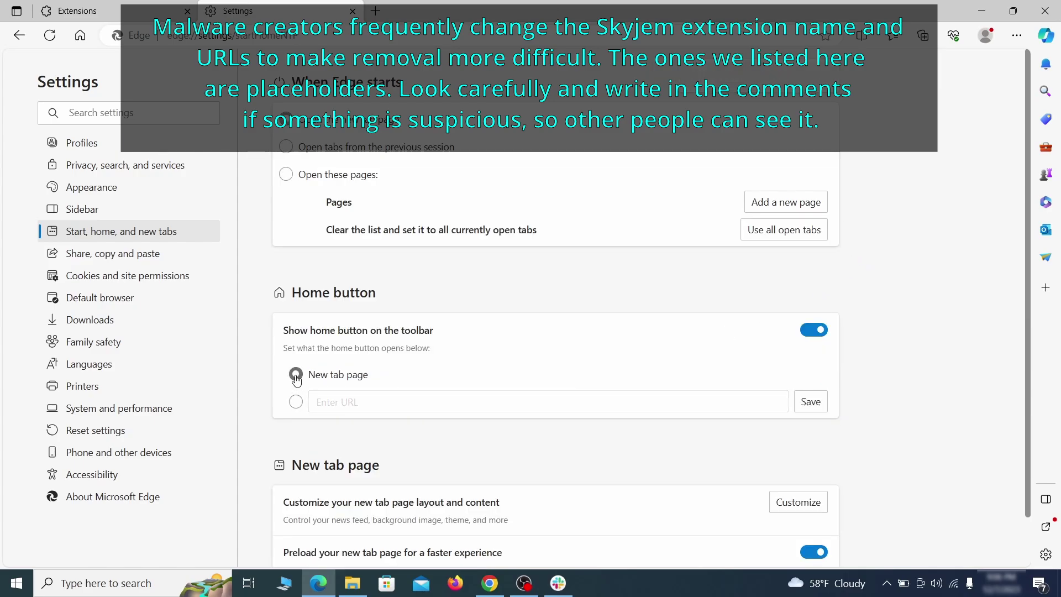
Step: In Edge's Notifications site permissions, open actions for the allowed ExampleRougeURL.com entry
{"action": "left_click", "coordinate": [194, 277]}
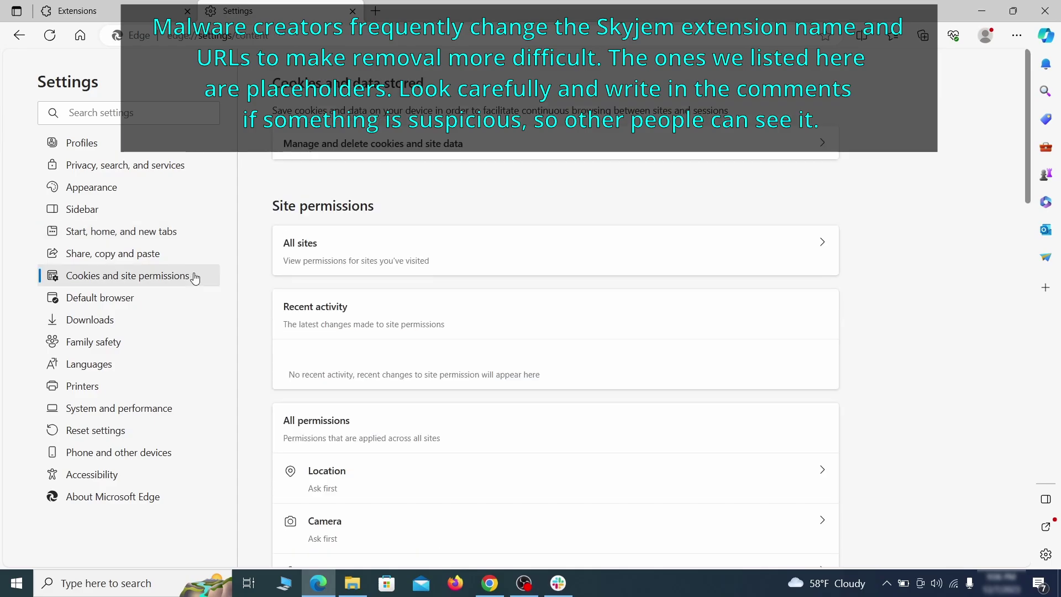
{"action": "scroll", "coordinate": [513, 287], "scroll_direction": "down", "scroll_amount": 7}
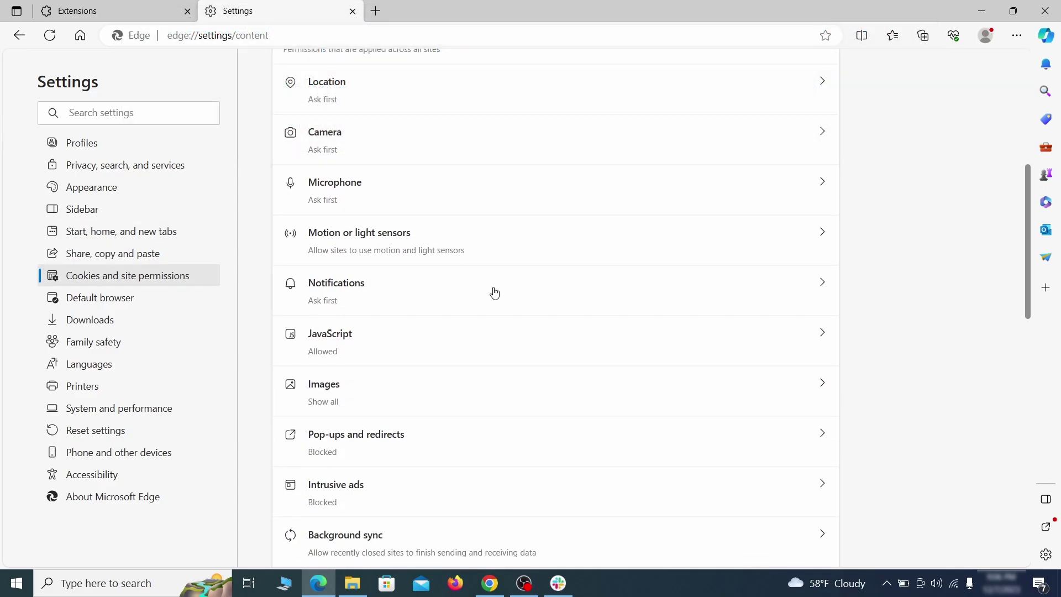
{"action": "left_click", "coordinate": [495, 293]}
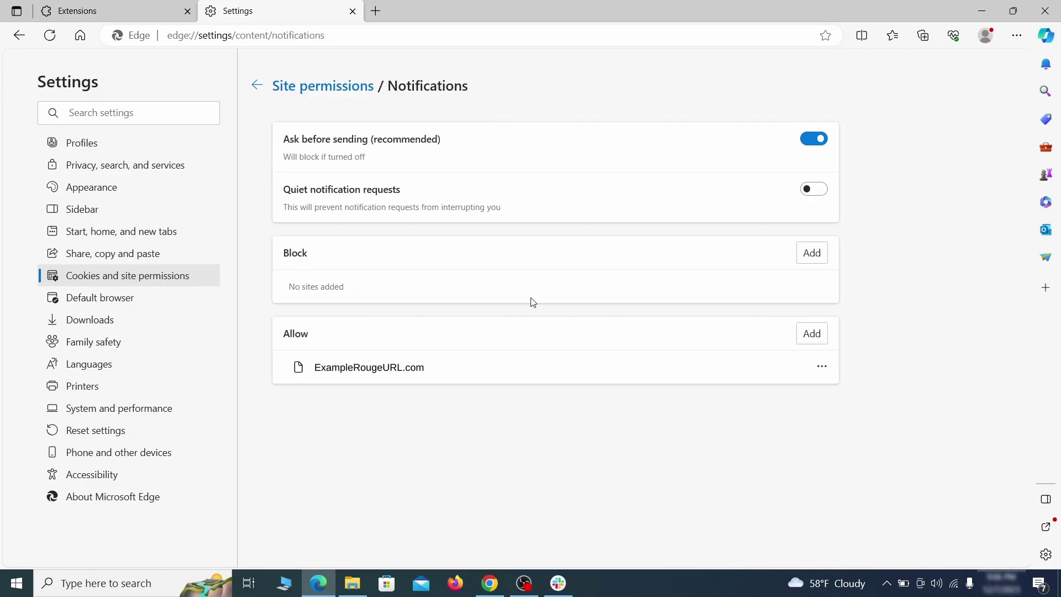
{"action": "left_click", "coordinate": [822, 367]}
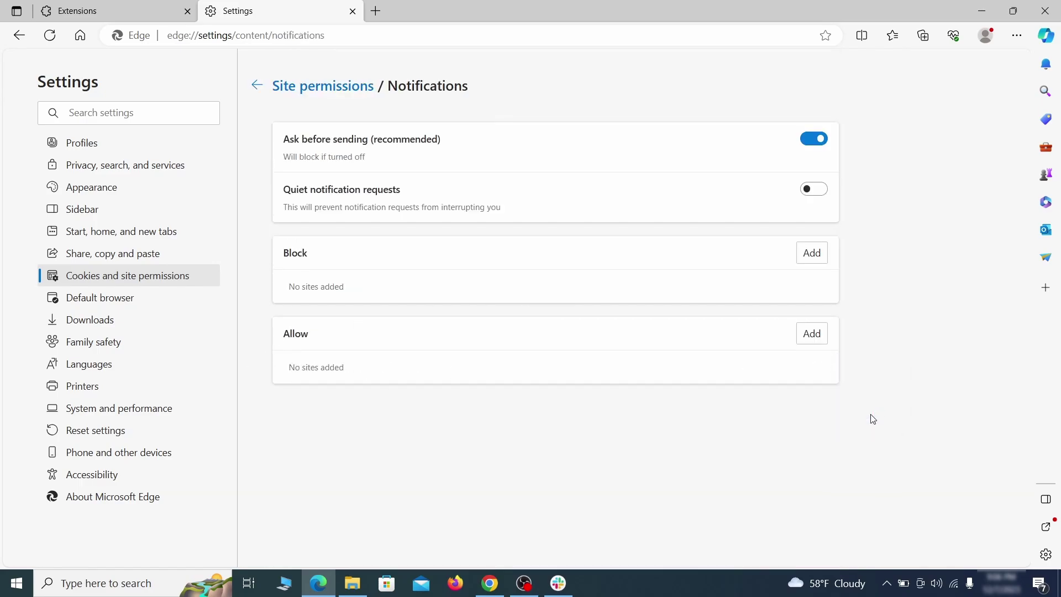